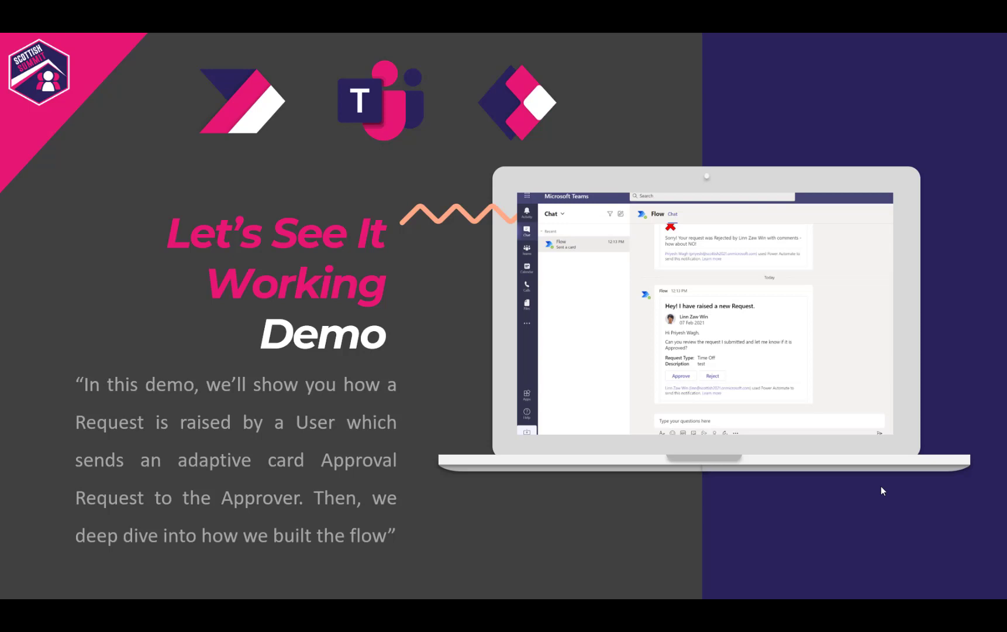
# - Switch to the Dynamics 365 Approval App, save the new "Urgent Time Off Needed" request and refresh its approvals list
pyautogui.hotkey('alt', 'Tab')
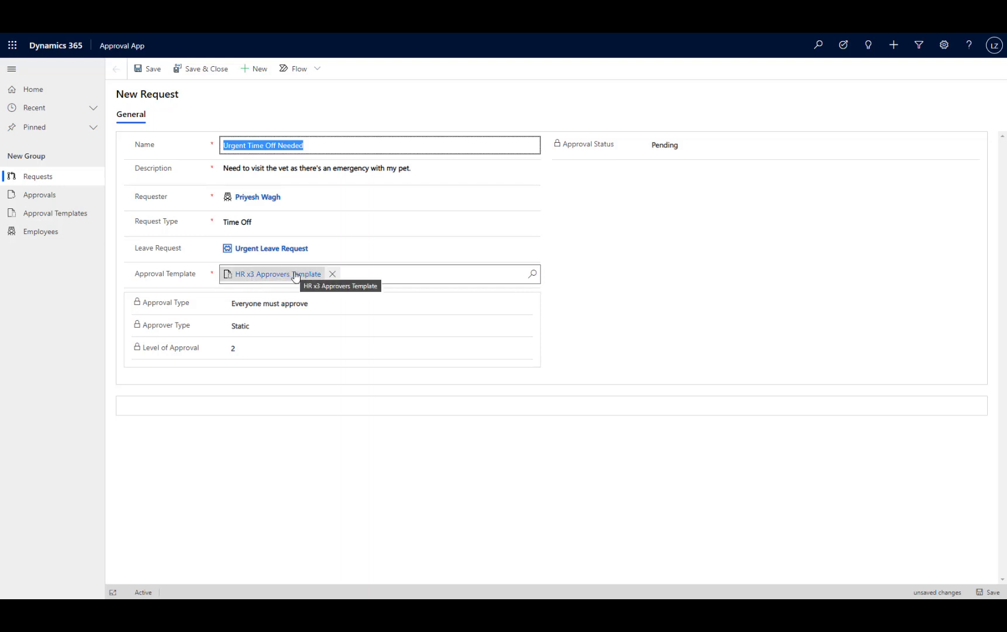
pyautogui.click(242, 277)
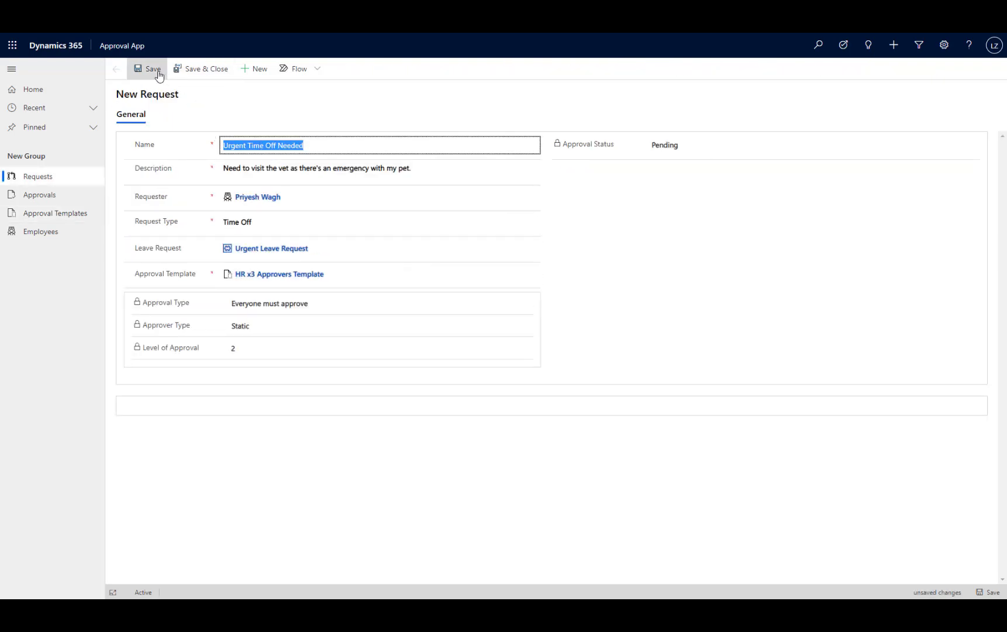
pyautogui.click(154, 69)
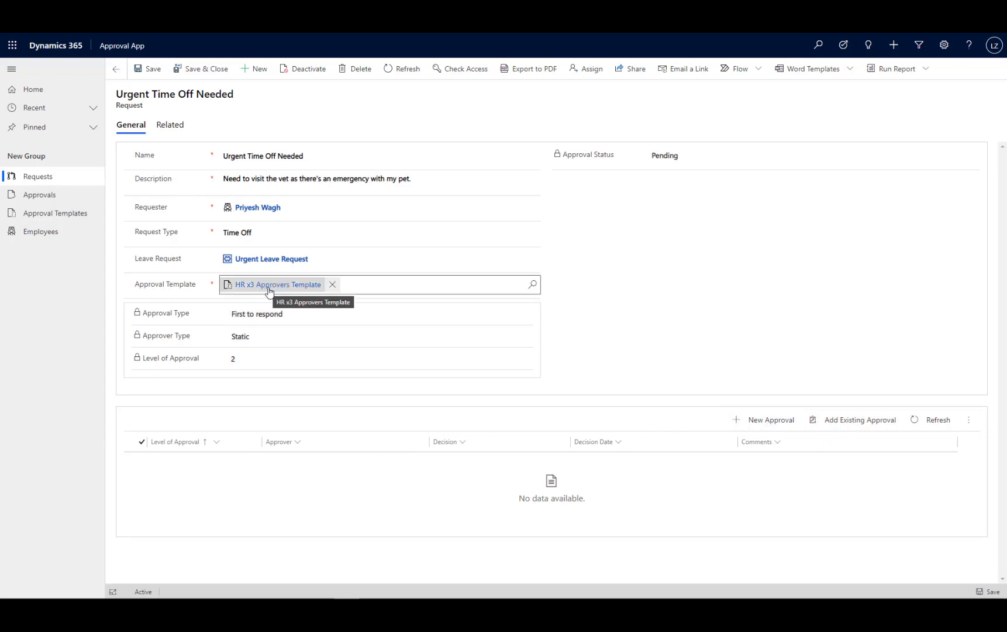
pyautogui.click(932, 425)
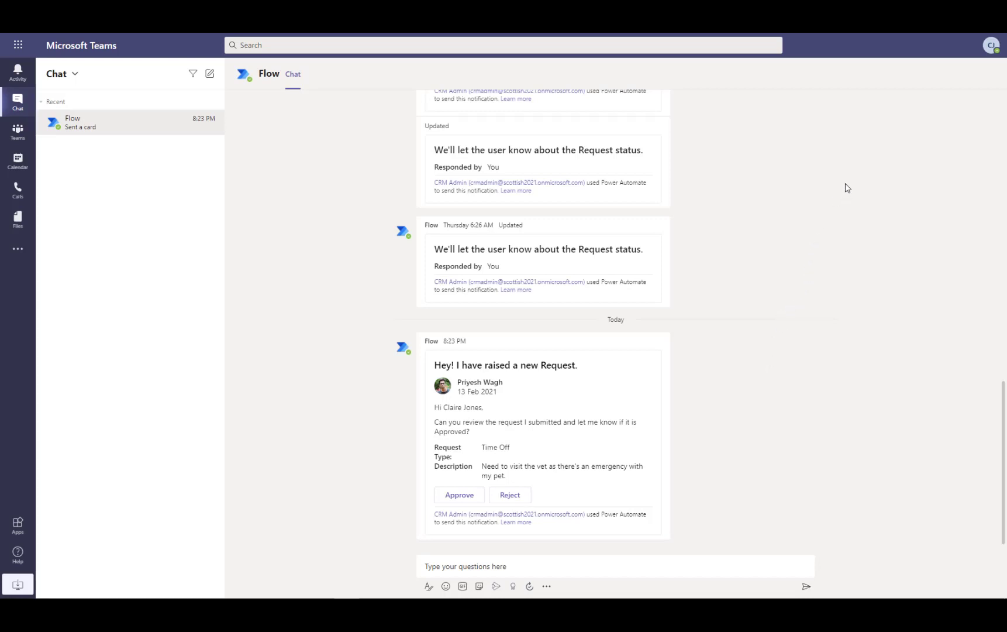
# - In the approver's Microsoft Teams, check the signed-in account and approve the Time Off request card from Flow
pyautogui.click(987, 51)
pyautogui.click(875, 88)
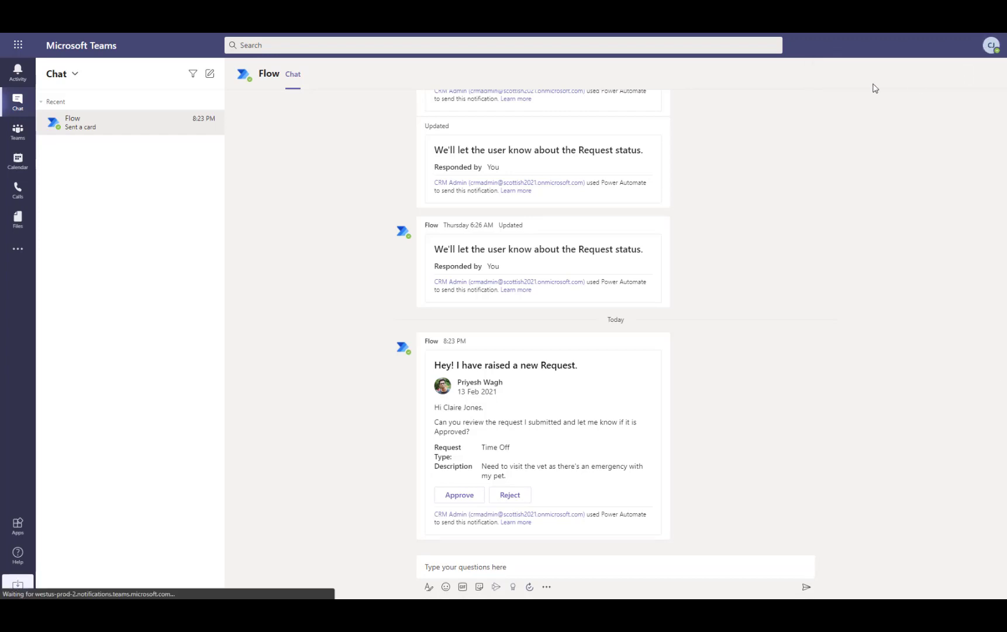
pyautogui.click(988, 53)
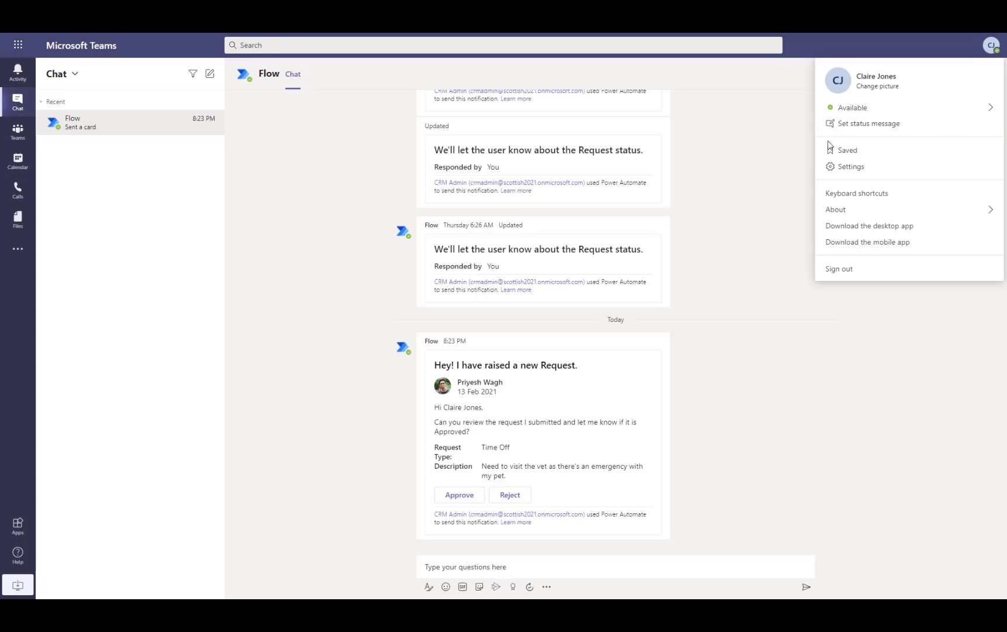
pyautogui.click(775, 398)
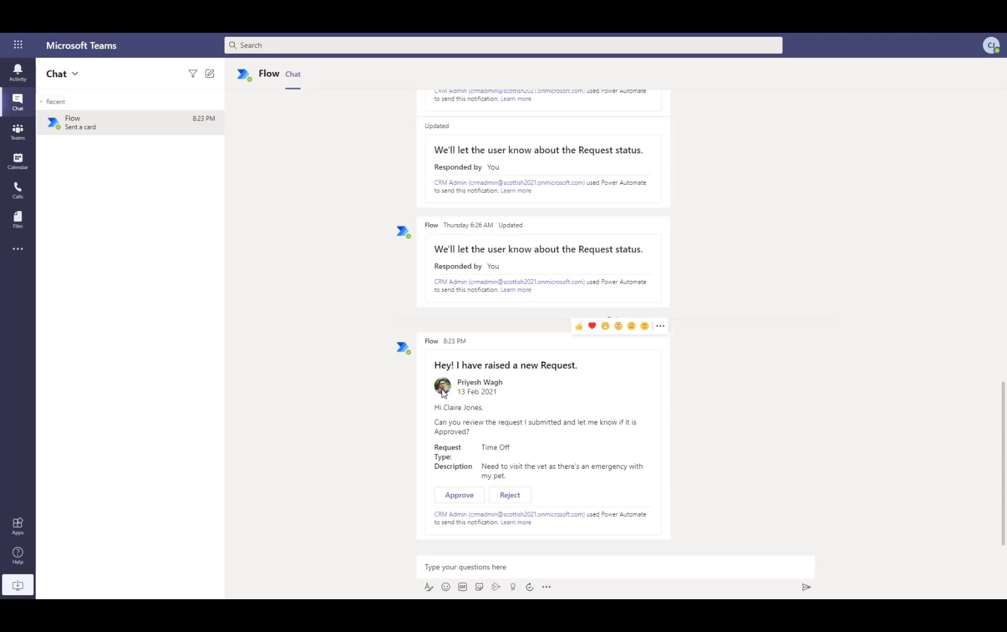
pyautogui.click(464, 499)
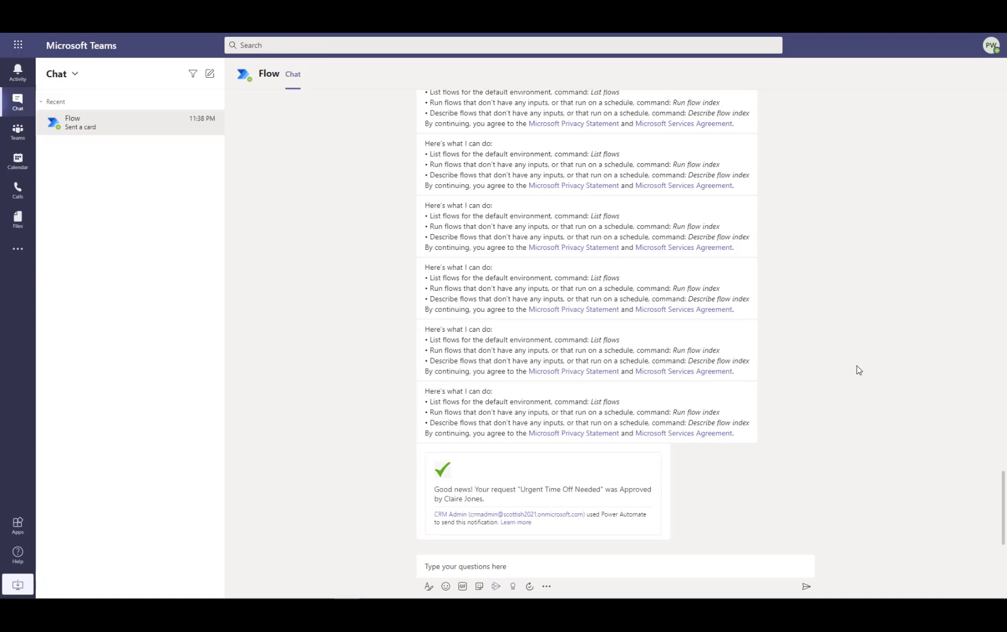
# - In the requester's Teams chat, check the signed-in account and examine the request name and approver in the "Urgent Time Off Needed" notification
pyautogui.click(991, 46)
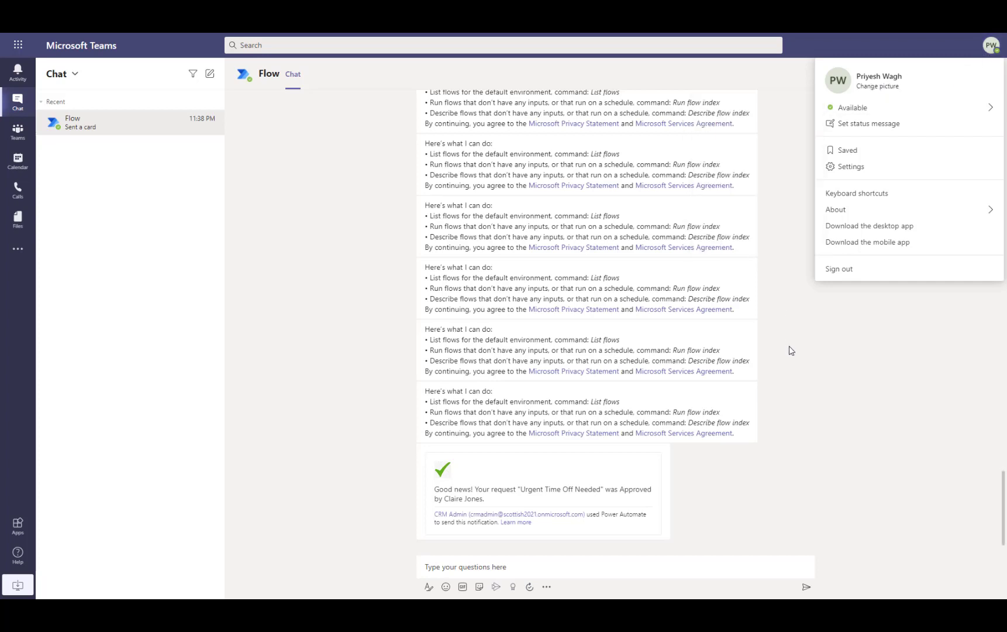
pyautogui.click(692, 480)
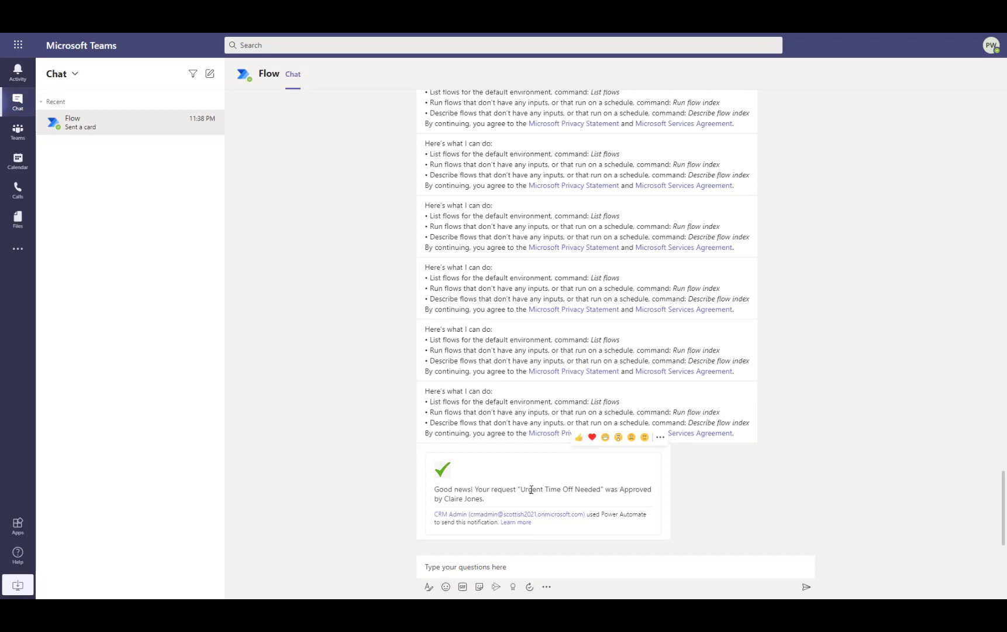
pyautogui.moveTo(531, 489); pyautogui.dragTo(582, 492)
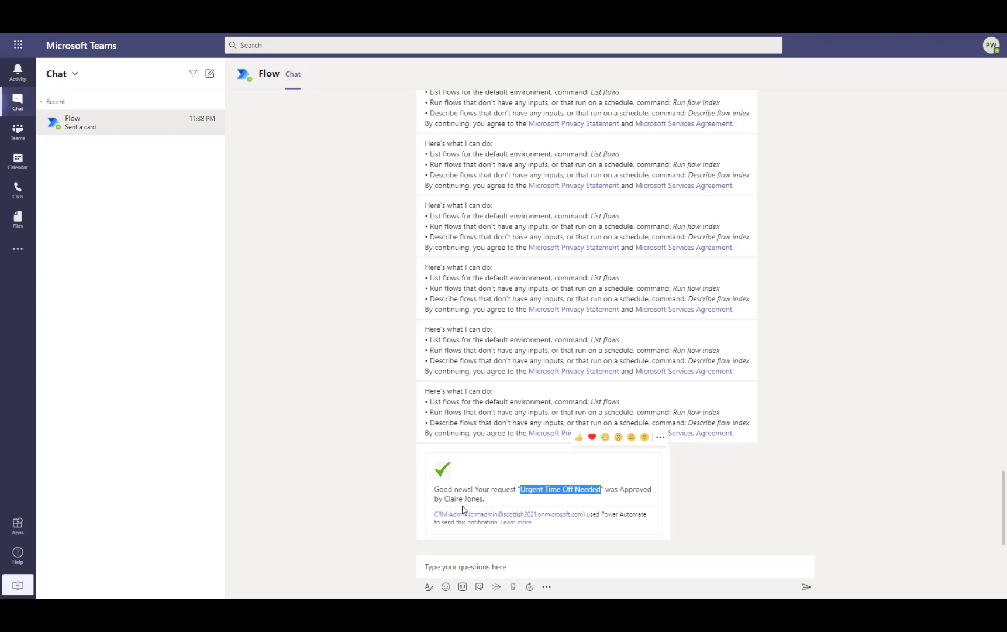
pyautogui.moveTo(447, 498); pyautogui.dragTo(479, 500)
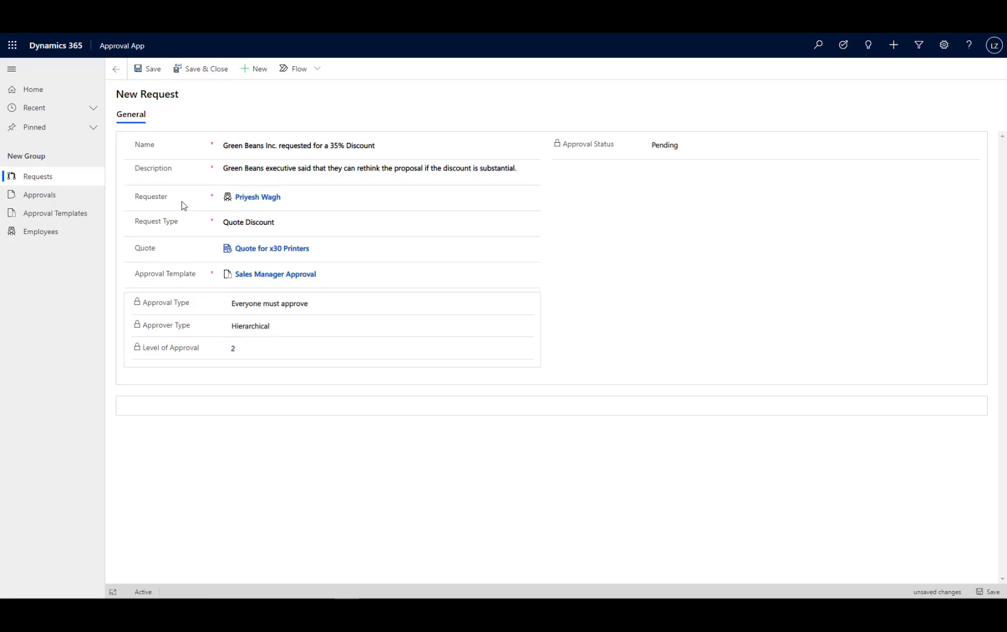
# - In Dynamics 365, save the new "Green Beans Inc. requested for a 35% Discount" request and refresh its approvals list
pyautogui.click(241, 204)
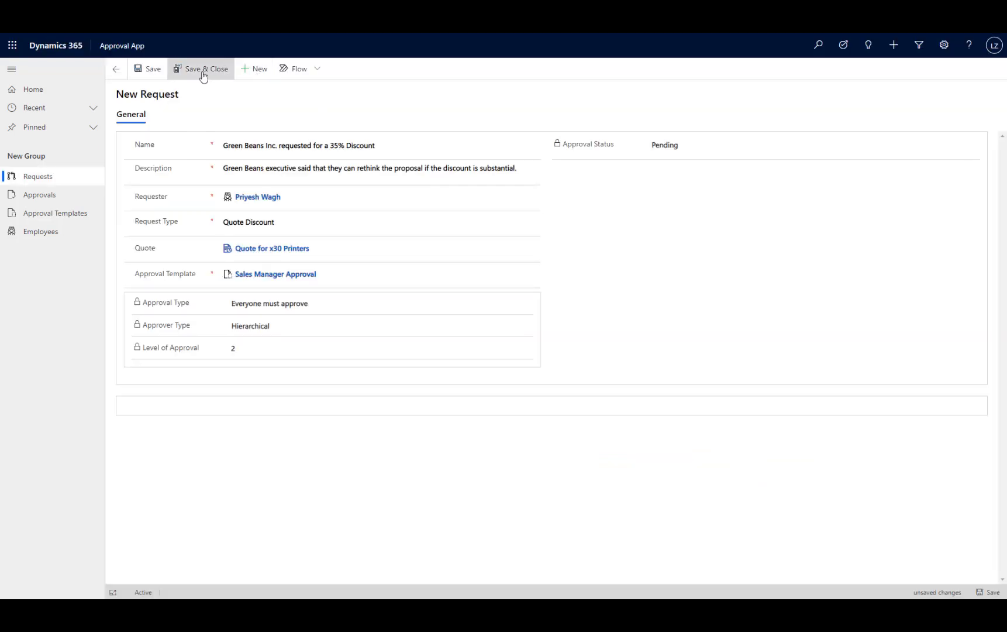
pyautogui.click(153, 70)
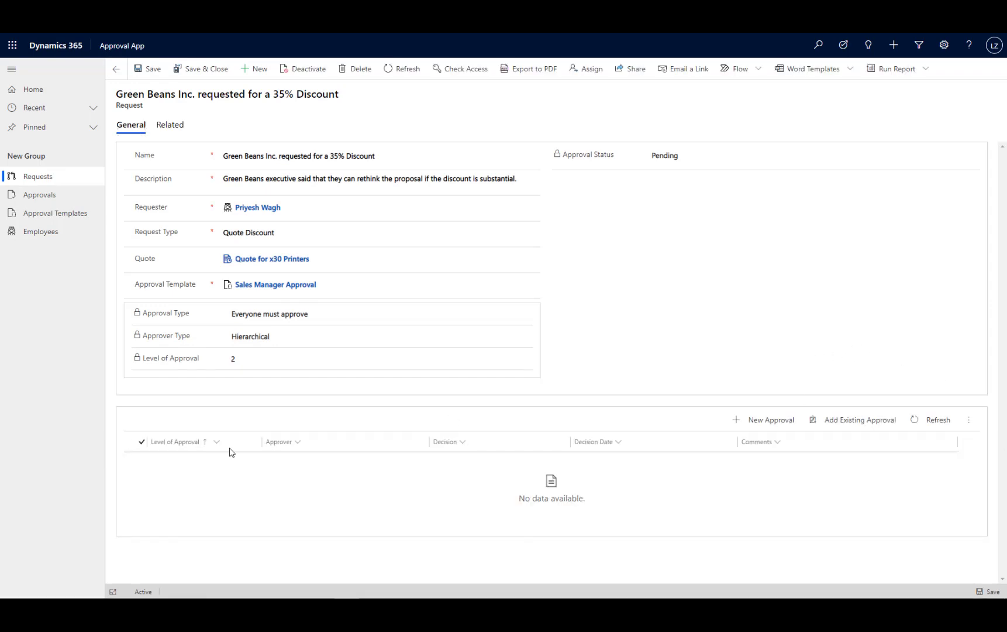
pyautogui.click(917, 426)
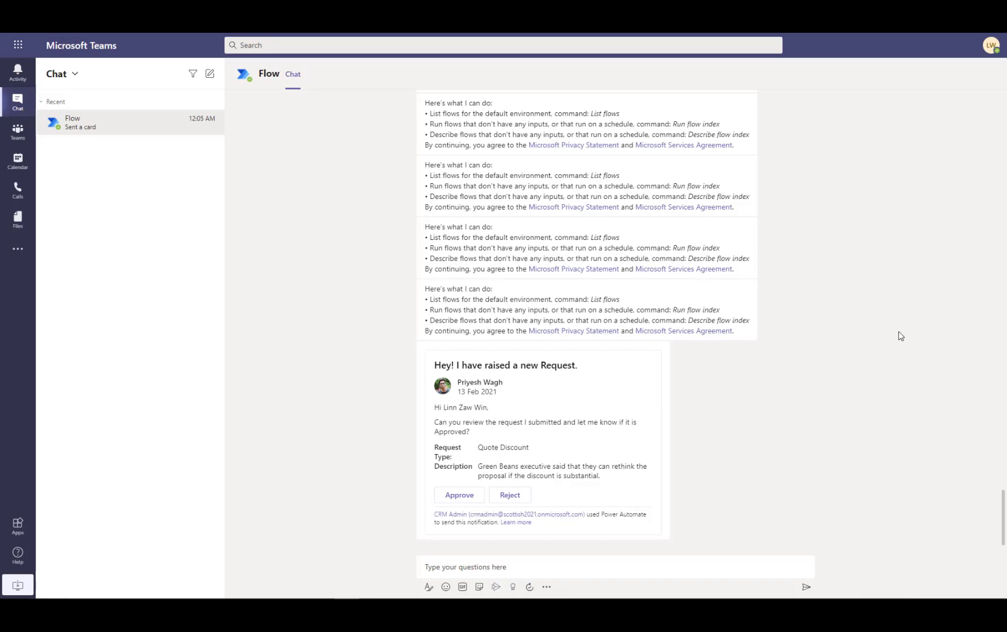
# - Approve the Quote Discount request card in the first-level approver's Teams and refresh the request's approvals list in Dynamics 365
pyautogui.click(989, 51)
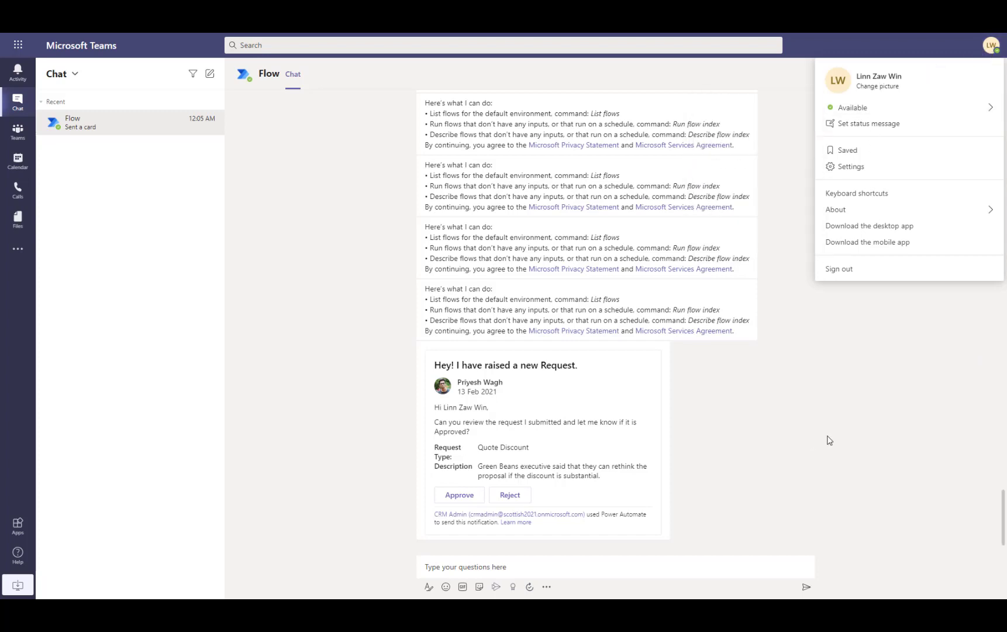
pyautogui.click(706, 451)
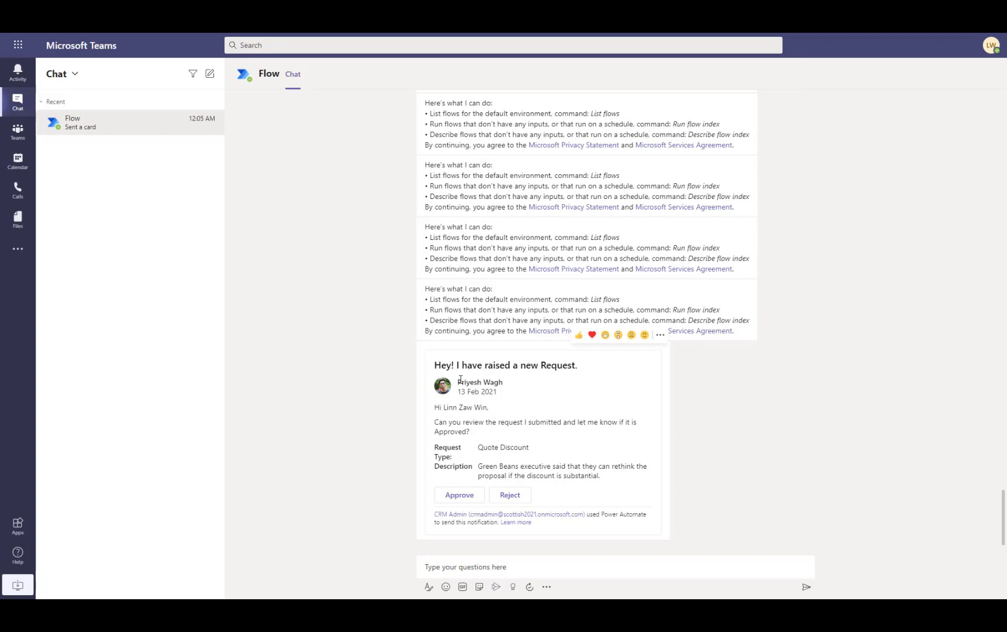
pyautogui.click(446, 494)
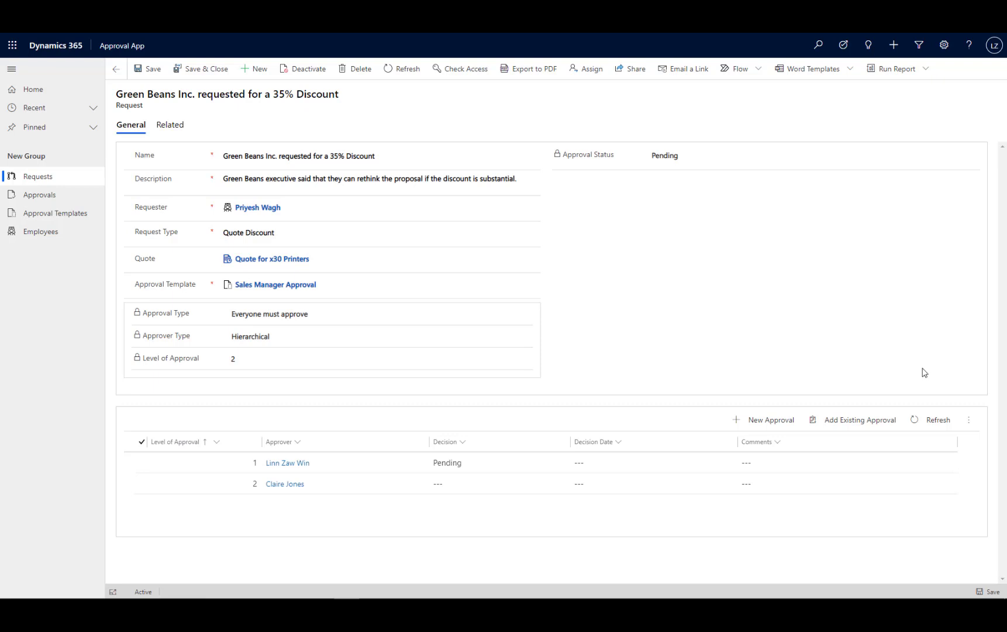
pyautogui.click(923, 421)
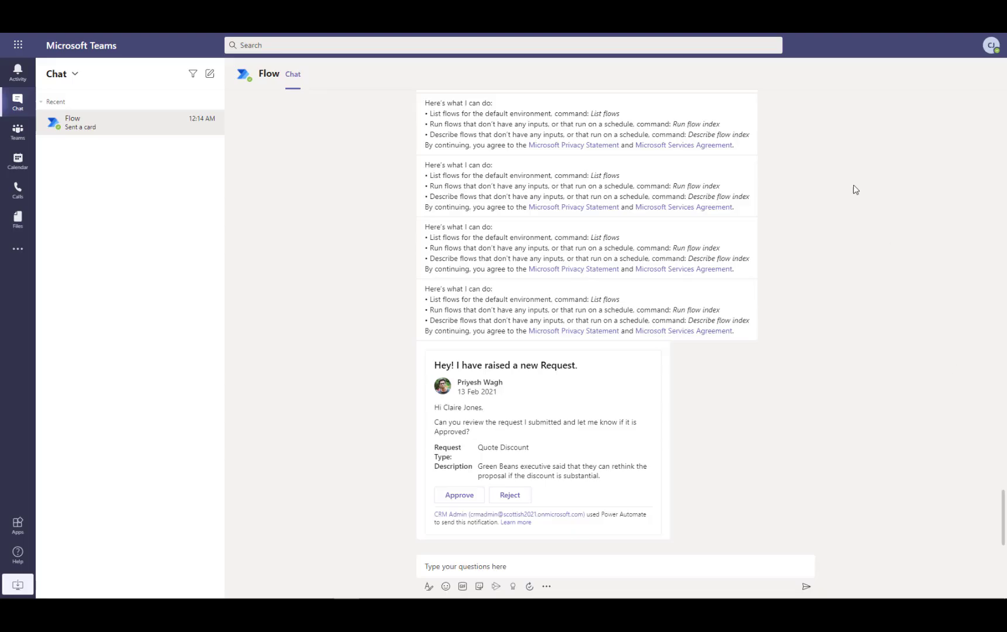
# - Reject the Quote Discount request in the second-level approver's Teams with the comment "The discount is too high" and refresh the request in Dynamics 365
pyautogui.click(991, 47)
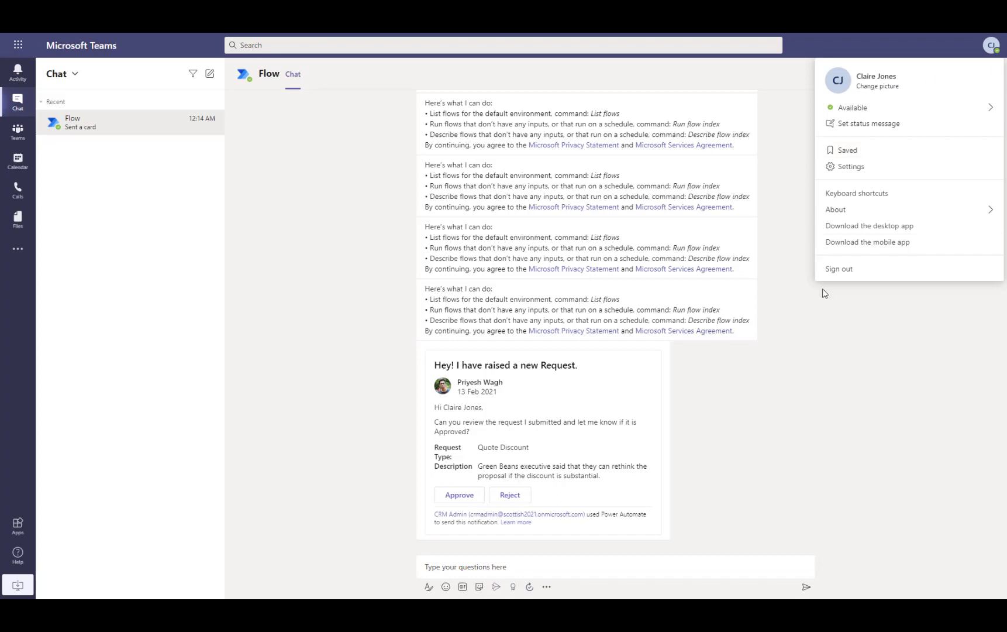
pyautogui.click(510, 497)
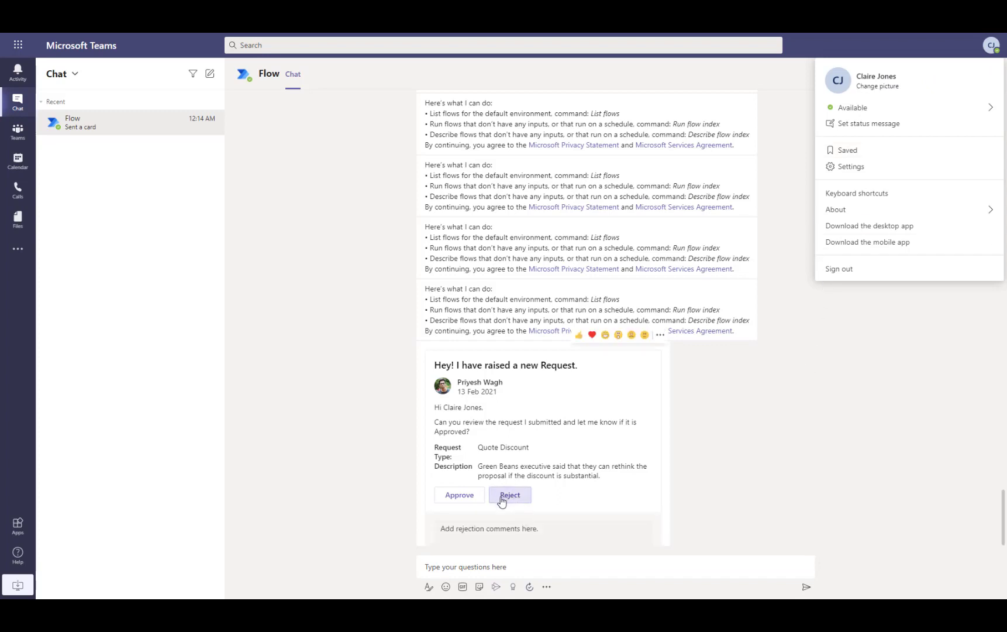
pyautogui.write('The discount is too high')
pyautogui.scroll(-1, 513, 526)
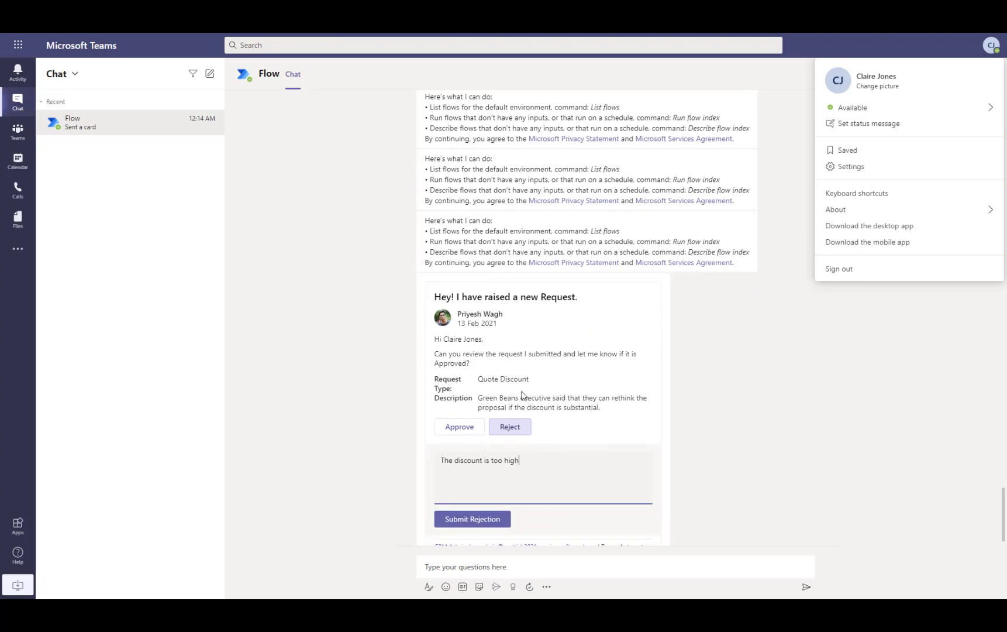
pyautogui.click(467, 520)
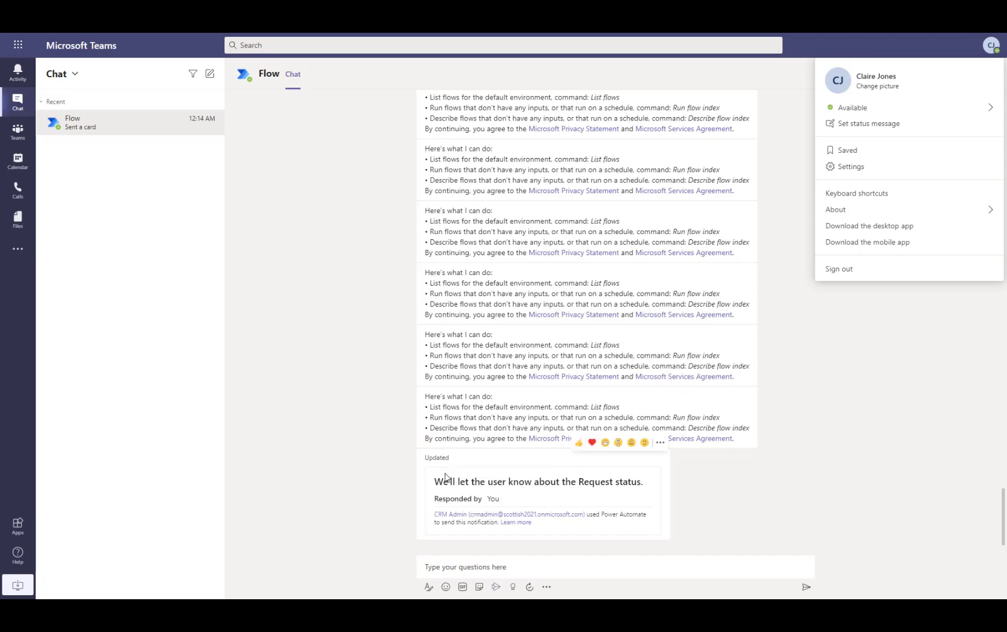
pyautogui.click(905, 421)
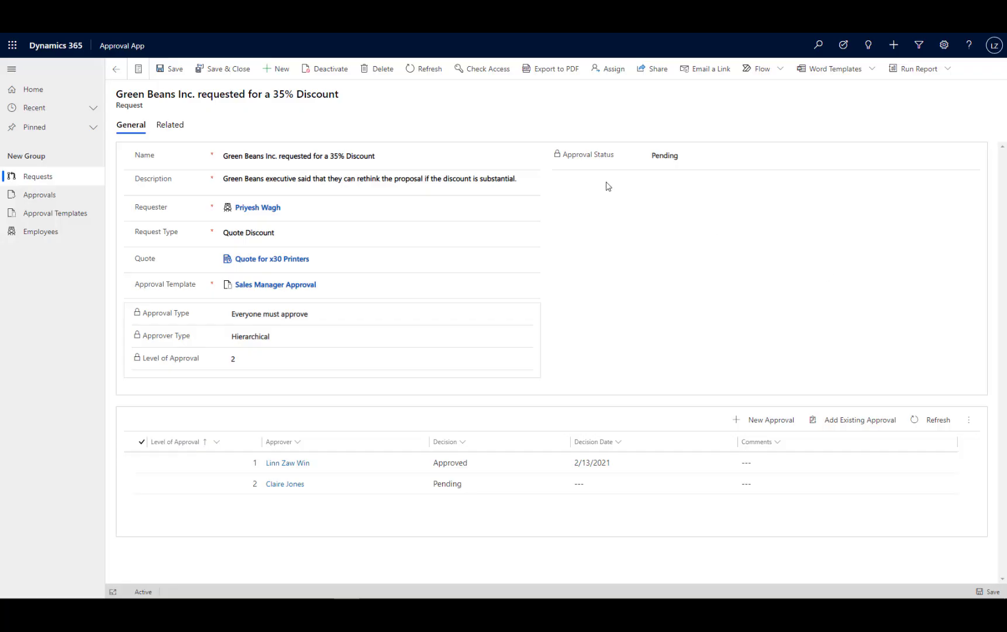
pyautogui.click(420, 71)
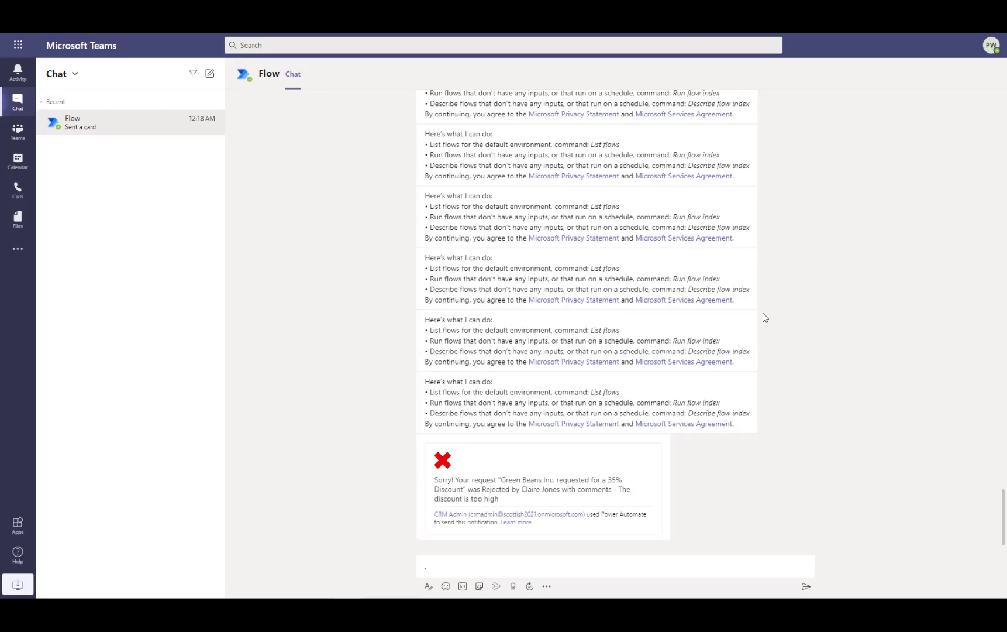
# - In the requester's Teams chat, check the signed-in account and examine the request name and comments in the Green Beans Inc. discount notification
pyautogui.click(991, 47)
pyautogui.click(992, 47)
pyautogui.click(991, 47)
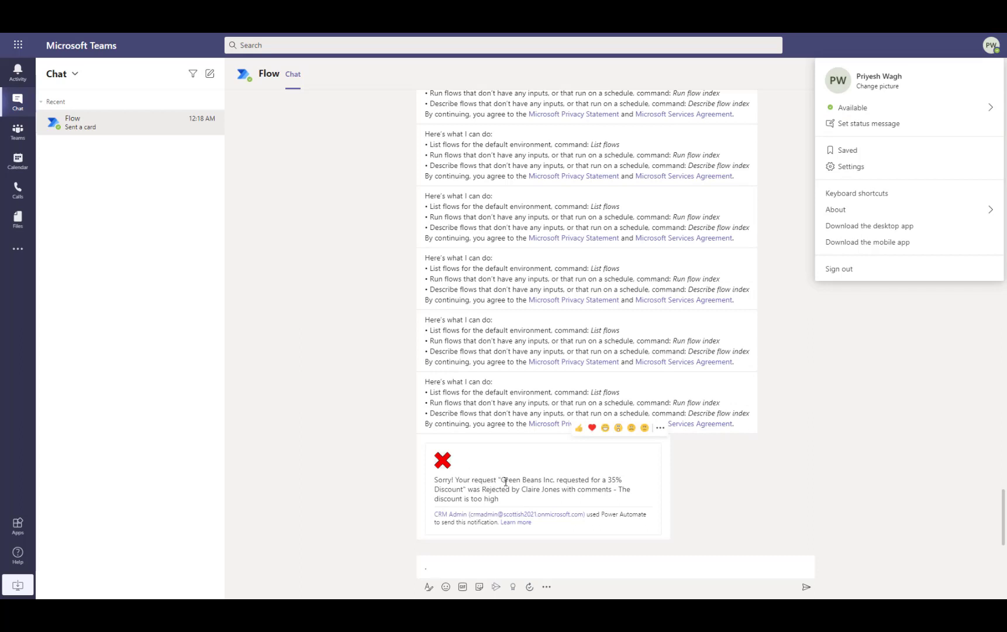
pyautogui.moveTo(502, 481); pyautogui.dragTo(463, 490)
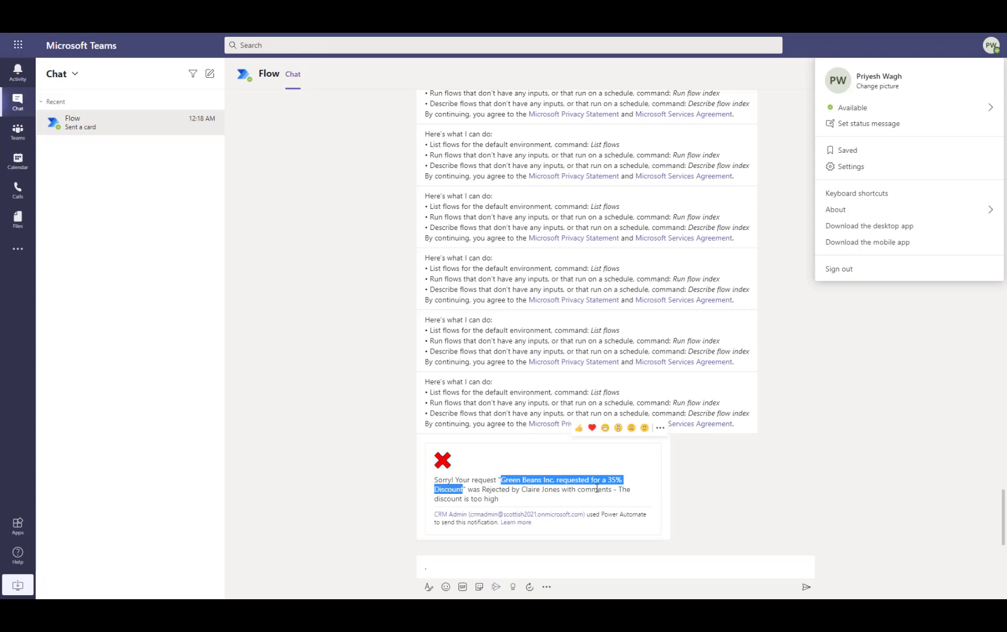
pyautogui.moveTo(597, 489); pyautogui.dragTo(544, 504)
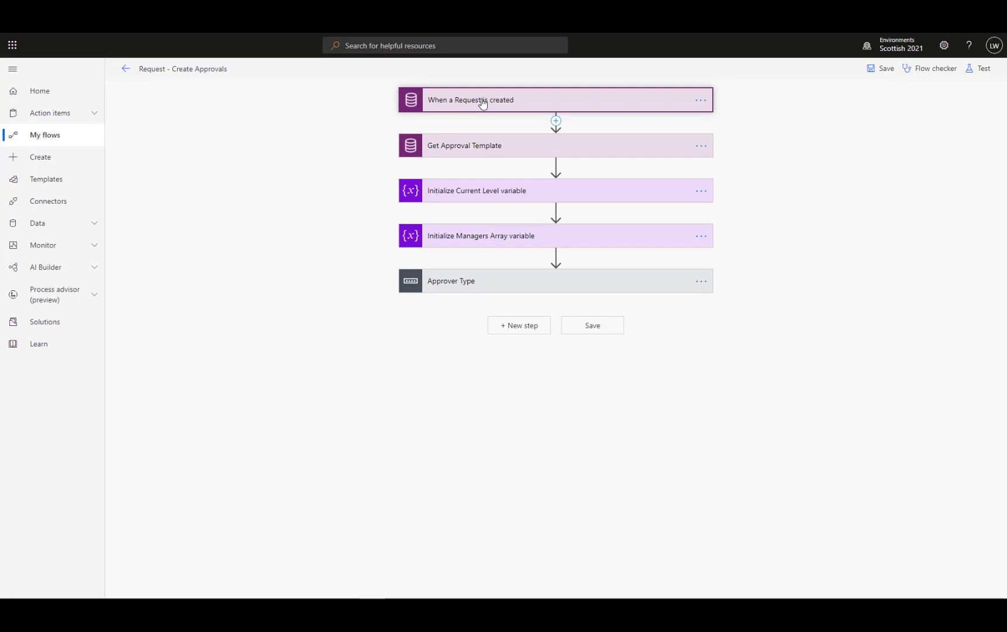
# - Examine the trigger, Get Approval Template and both variable initializations in Power Automate's "Request - Create Approvals" flow
pyautogui.click(457, 101)
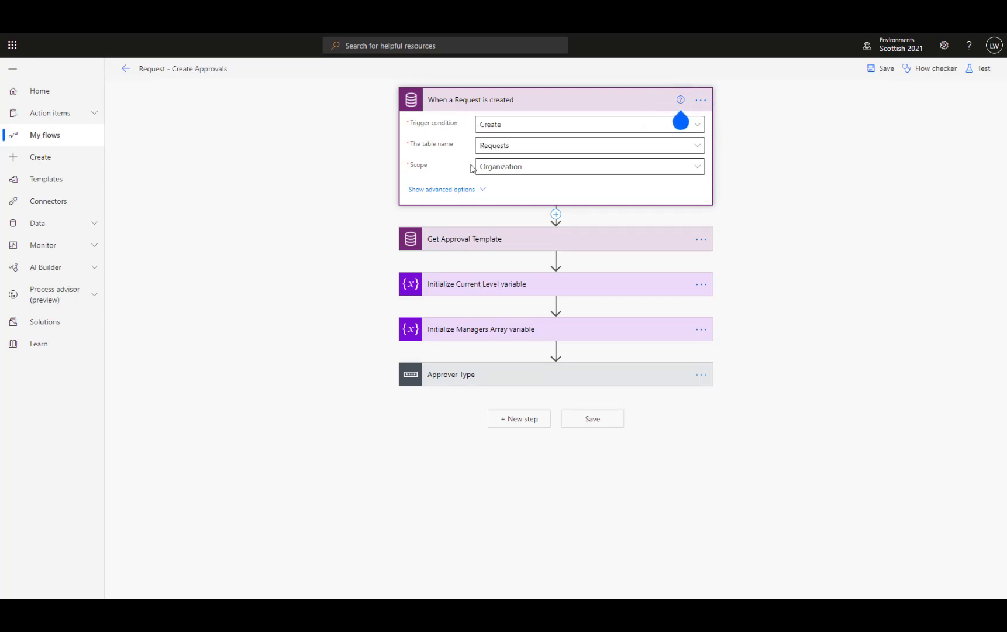
pyautogui.click(491, 248)
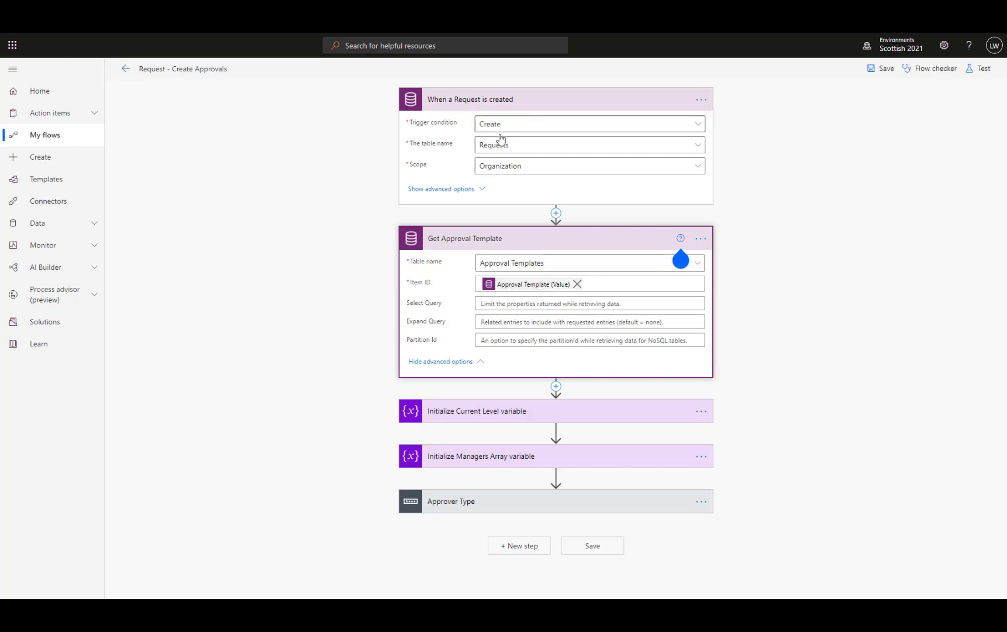
pyautogui.click(495, 458)
pyautogui.click(498, 417)
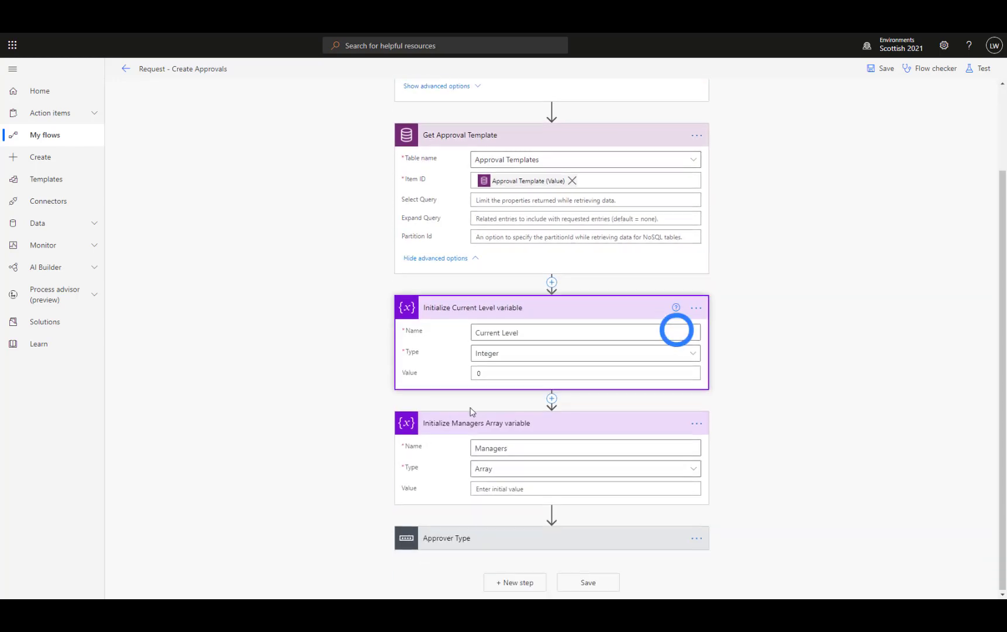
pyautogui.click(507, 332)
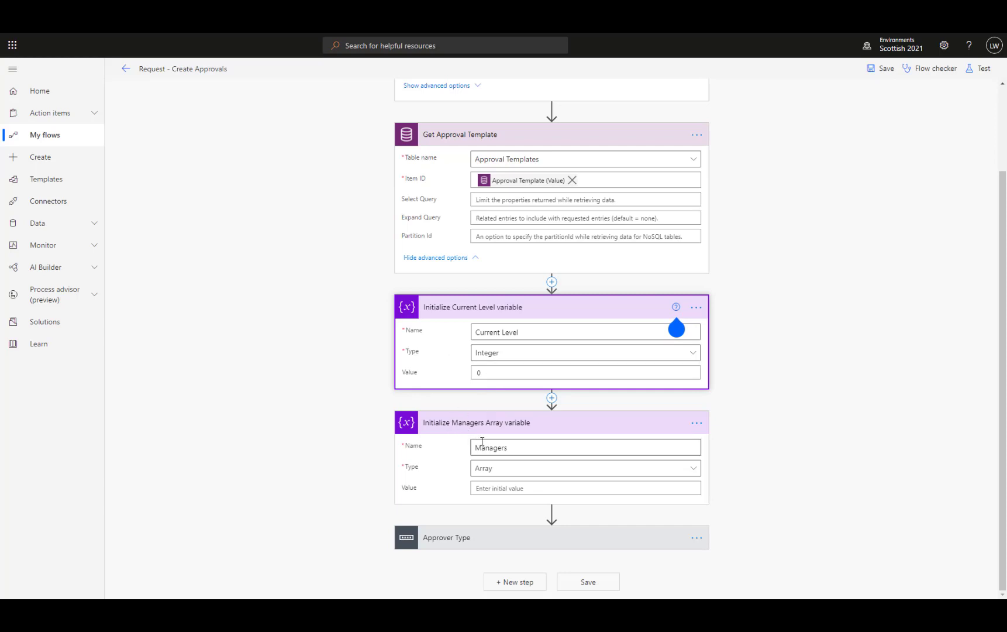
# - Expand the Approver Type switch and examine the actions in its Hierarchical and Static cases
pyautogui.click(477, 539)
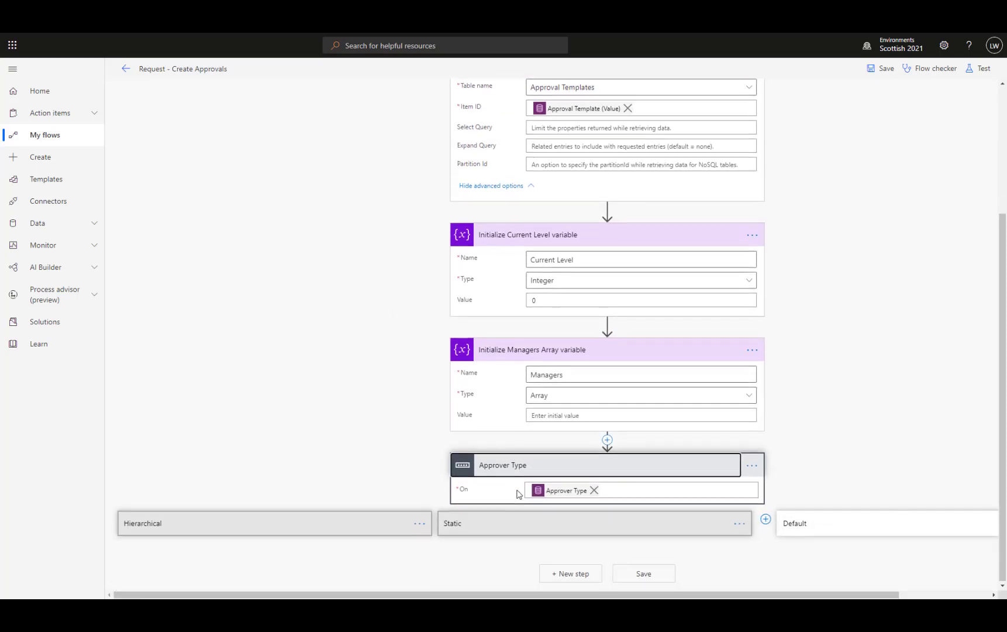
pyautogui.click(465, 522)
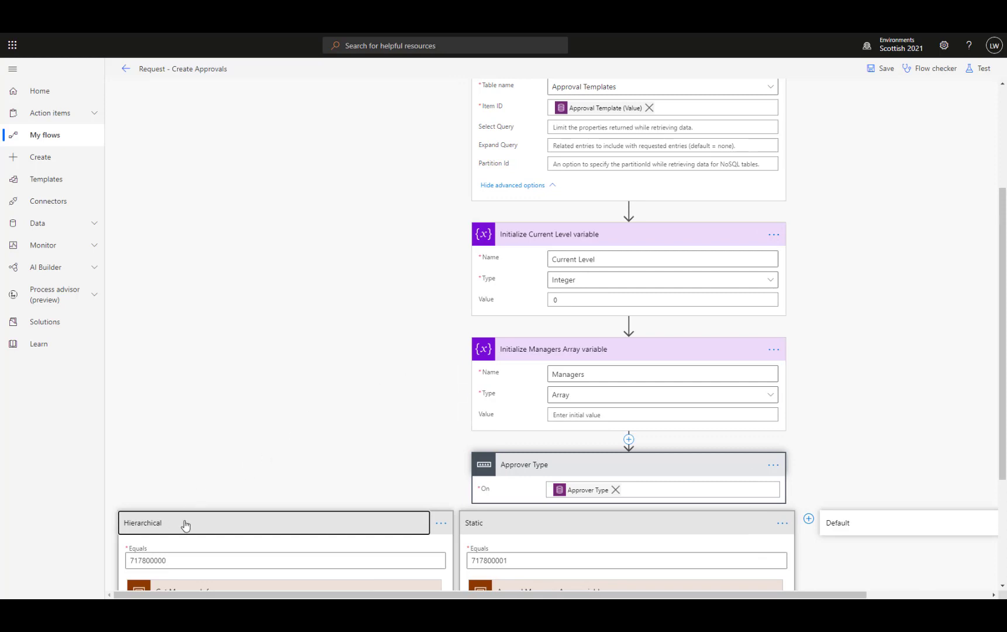
pyautogui.scroll(-3, 482, 503)
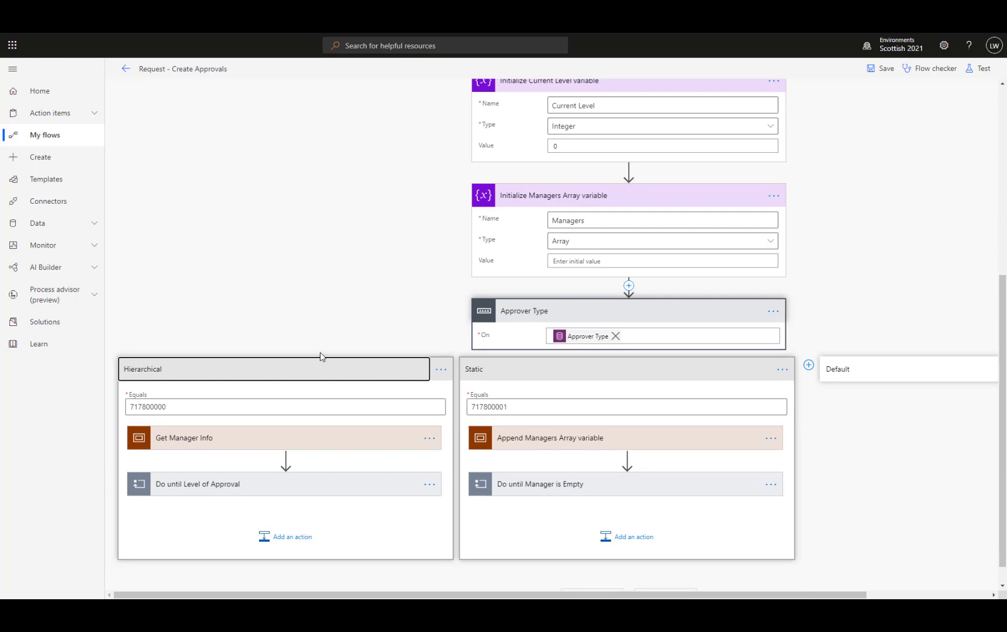
# - Expand the Get Manager Info scope and examine the Expand Query in the advanced options of Get Manager info of Requester
pyautogui.click(307, 438)
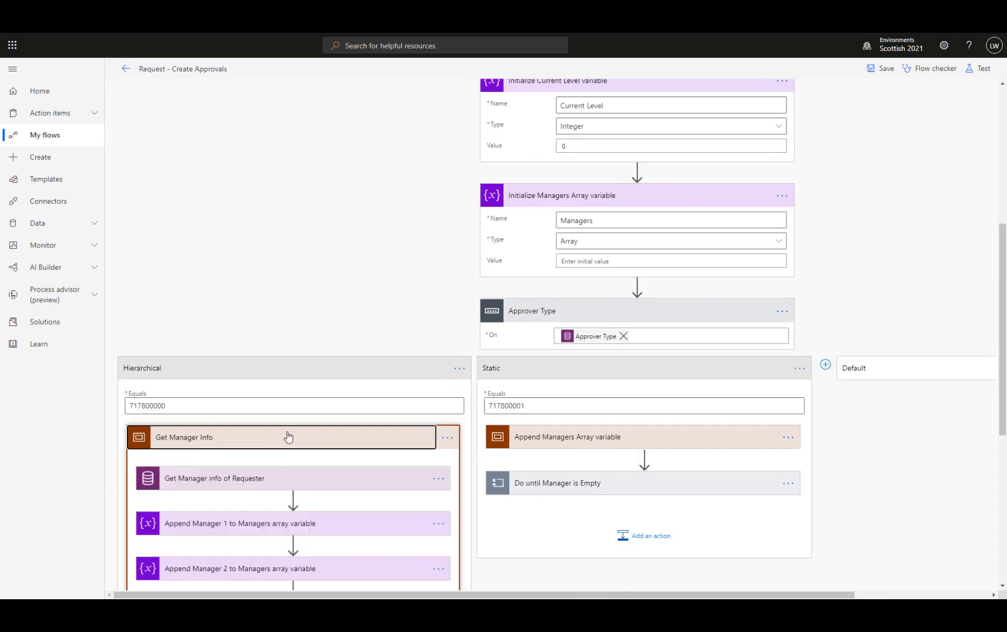
pyautogui.click(317, 481)
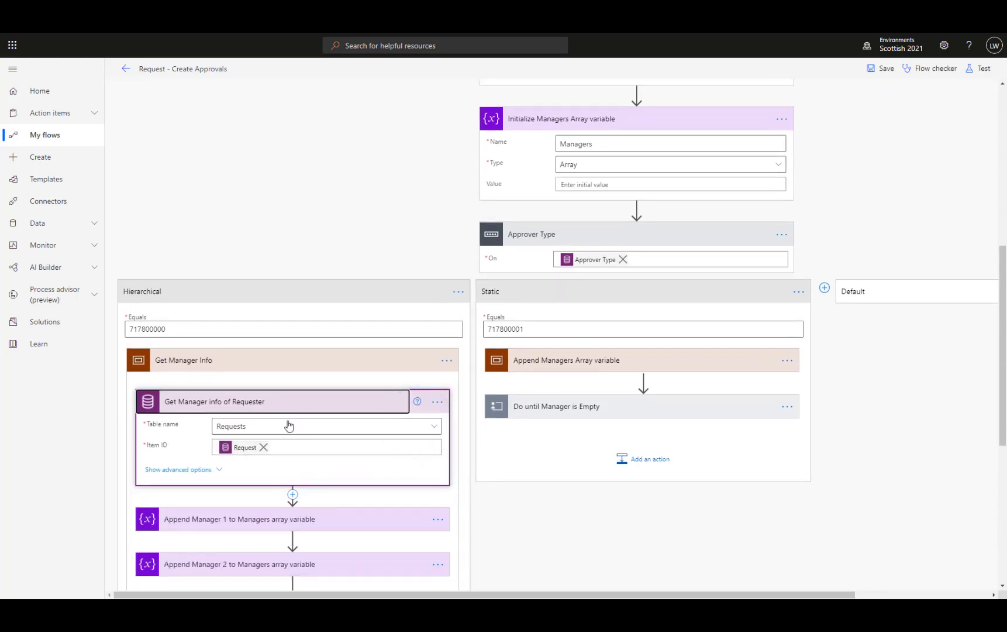
pyautogui.click(211, 471)
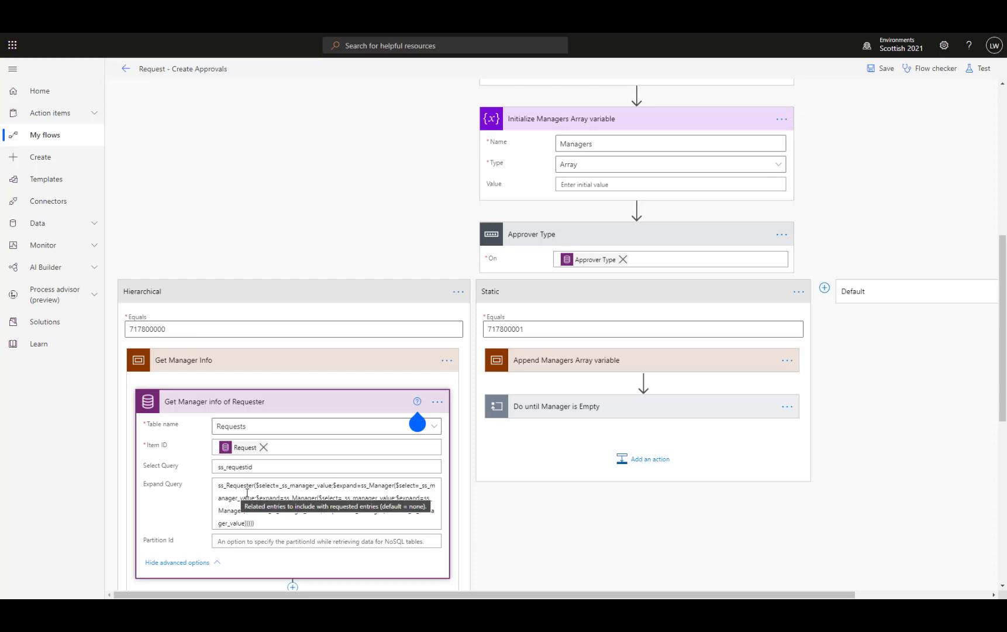
pyautogui.scroll(-2, 247, 493)
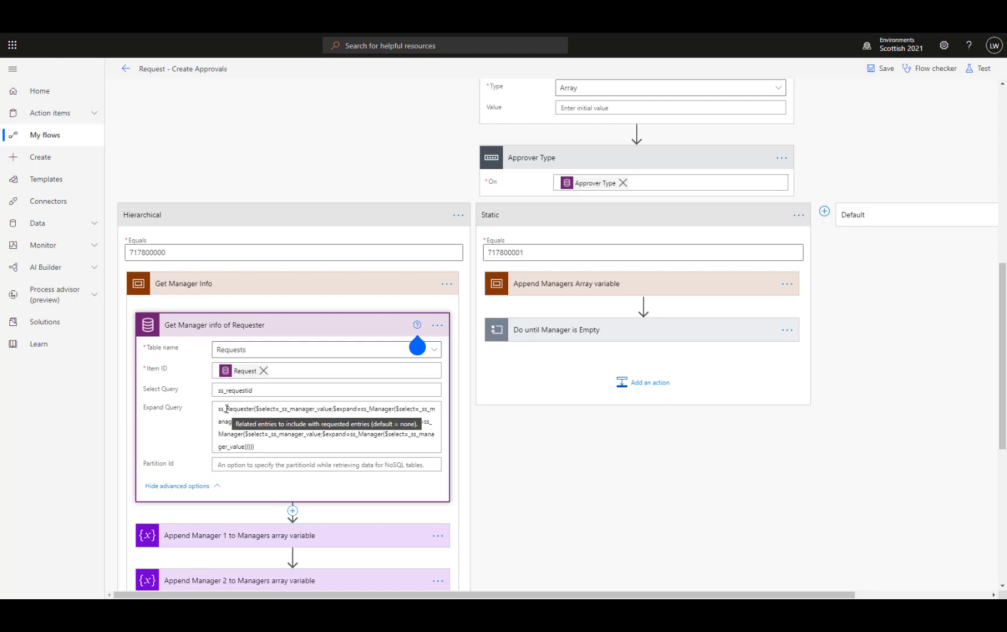
pyautogui.moveTo(227, 408); pyautogui.dragTo(230, 408)
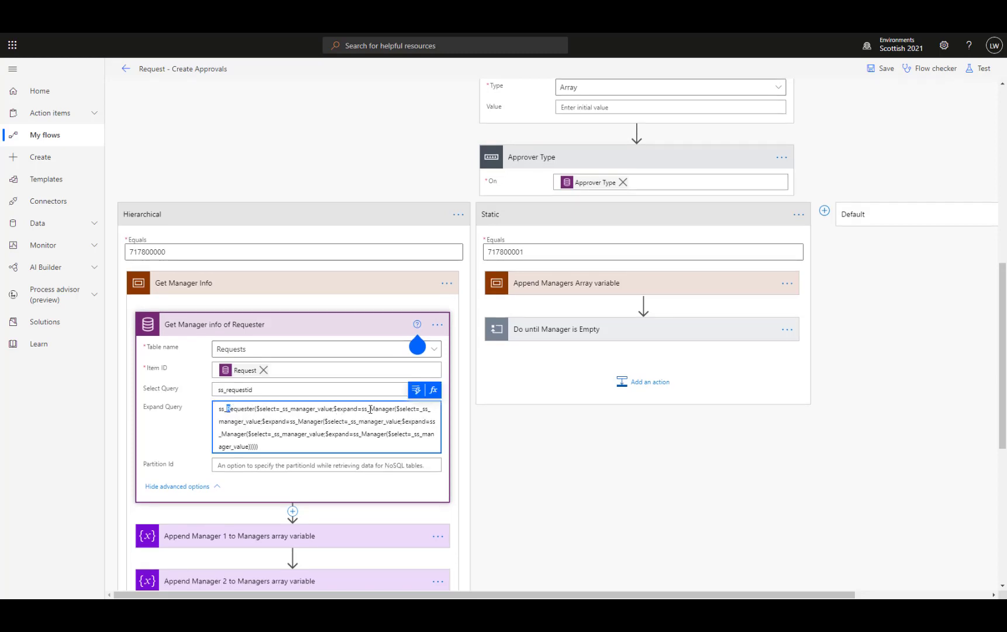
pyautogui.moveTo(370, 410); pyautogui.dragTo(375, 410)
pyautogui.click(525, 466)
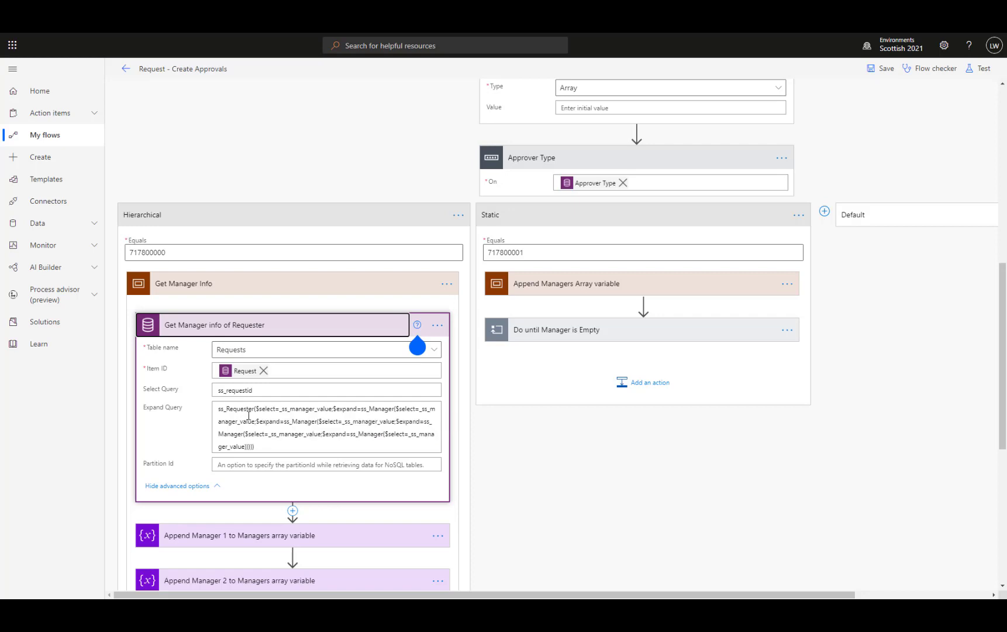
# - Expand Append Manager 1 to Managers array variable and examine the parts of its coalesce expression
pyautogui.scroll(-3, 248, 415)
pyautogui.click(250, 383)
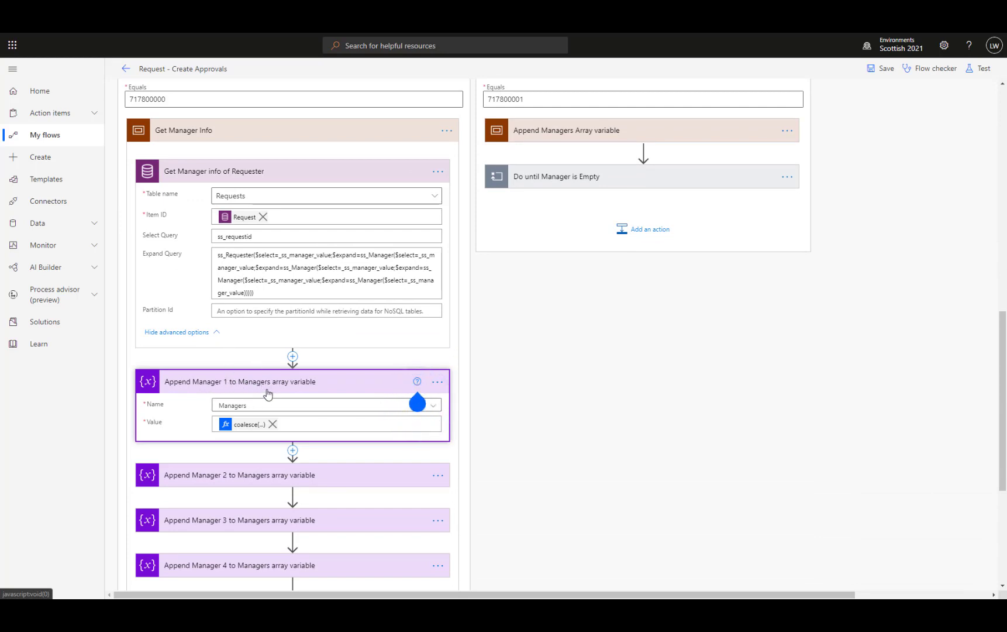
pyautogui.click(244, 429)
pyautogui.click(244, 429)
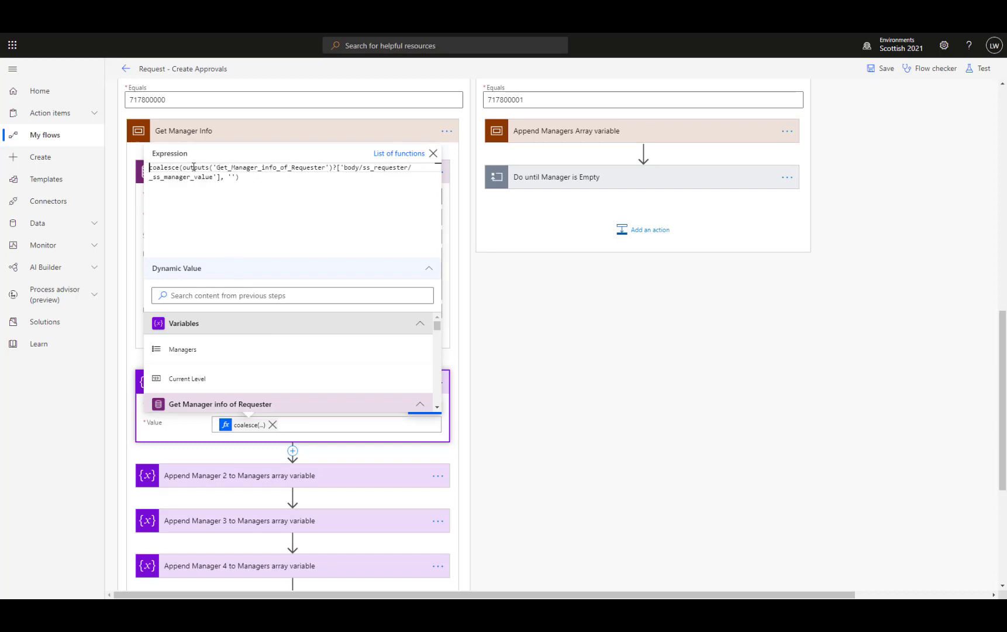
pyautogui.moveTo(183, 167); pyautogui.dragTo(217, 176)
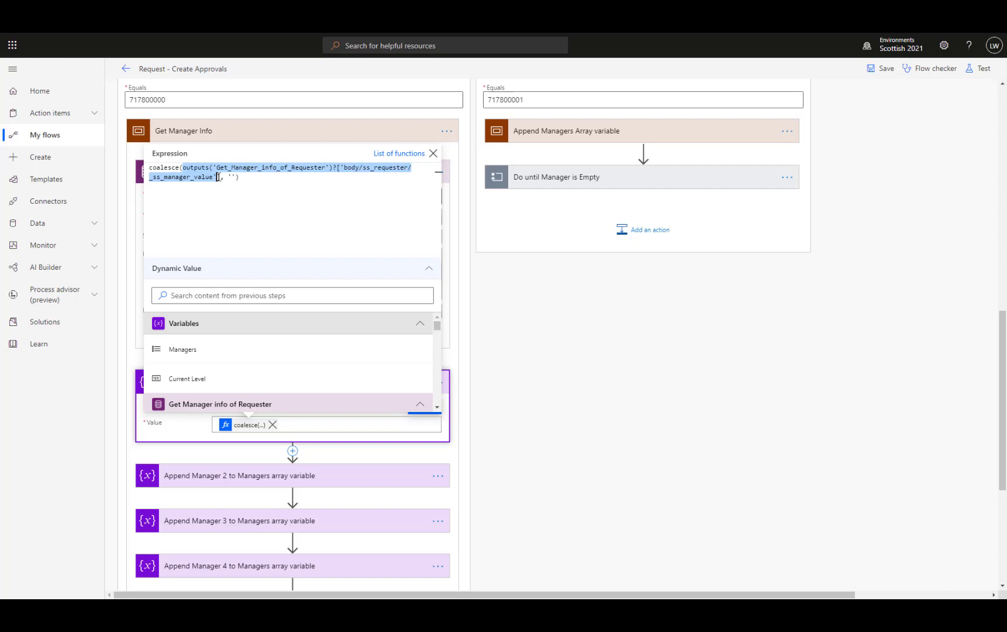
pyautogui.doubleClick(175, 167)
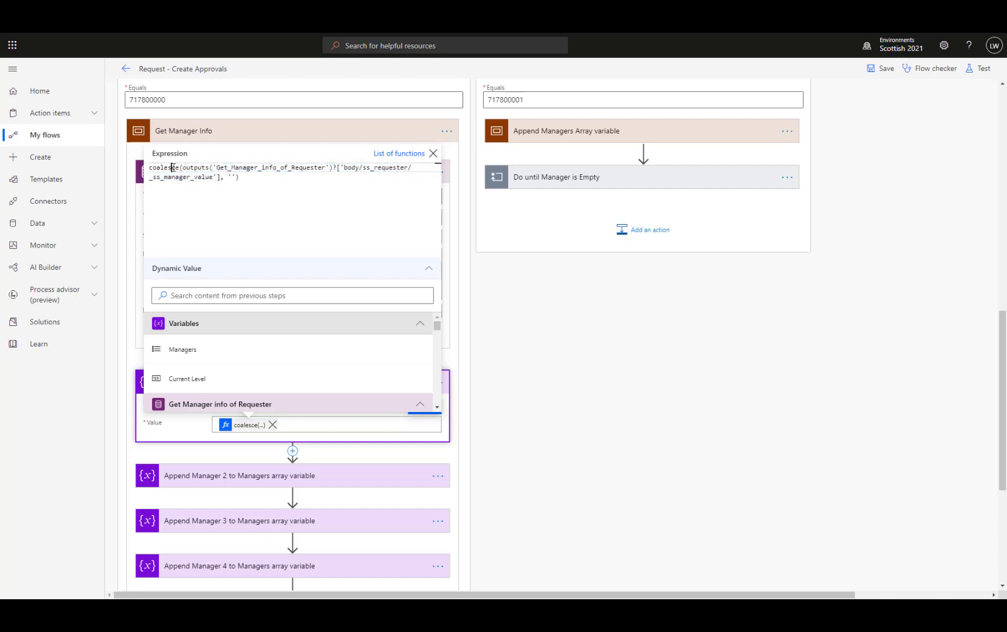
pyautogui.moveTo(224, 178); pyautogui.dragTo(236, 176)
pyautogui.click(560, 382)
# - Expand the Append Manager 2 through 5 actions and examine their coalesce expressions, opening the full expression for Manager 5
pyautogui.scroll(-3, 544, 377)
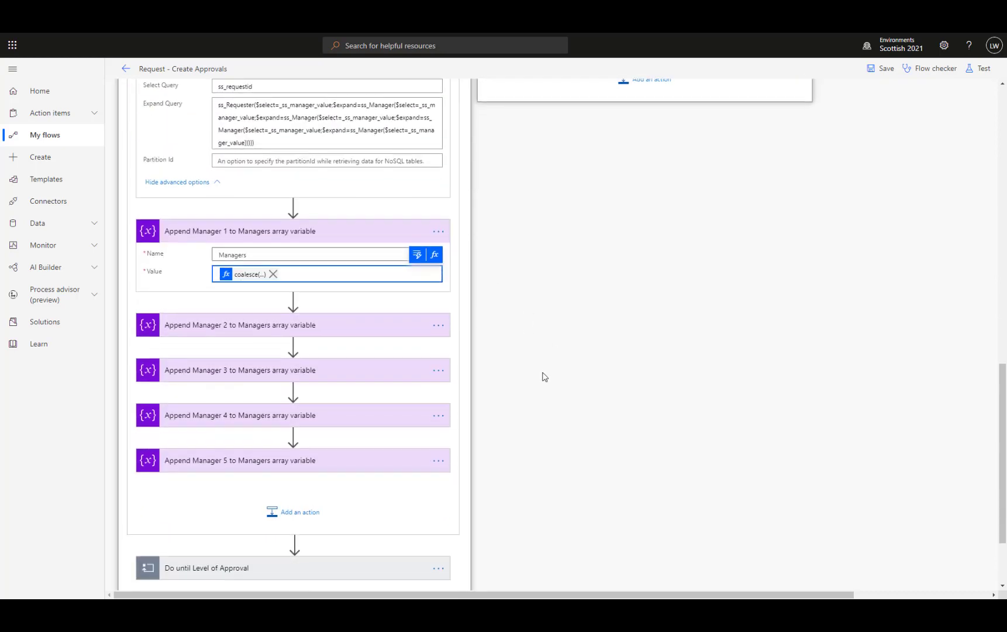
pyautogui.click(362, 327)
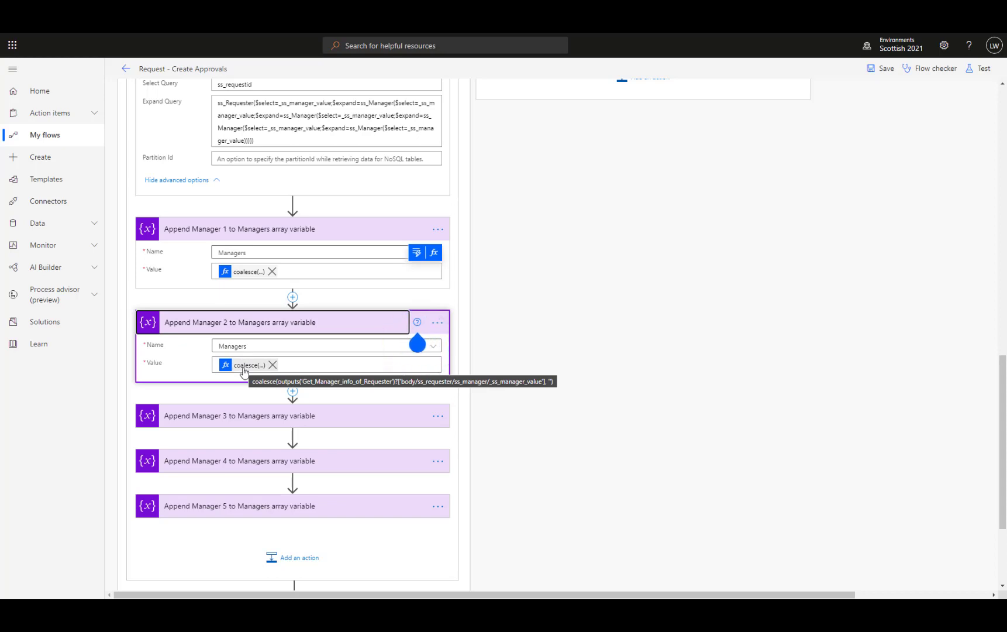
pyautogui.click(249, 418)
pyautogui.scroll(-3, 250, 375)
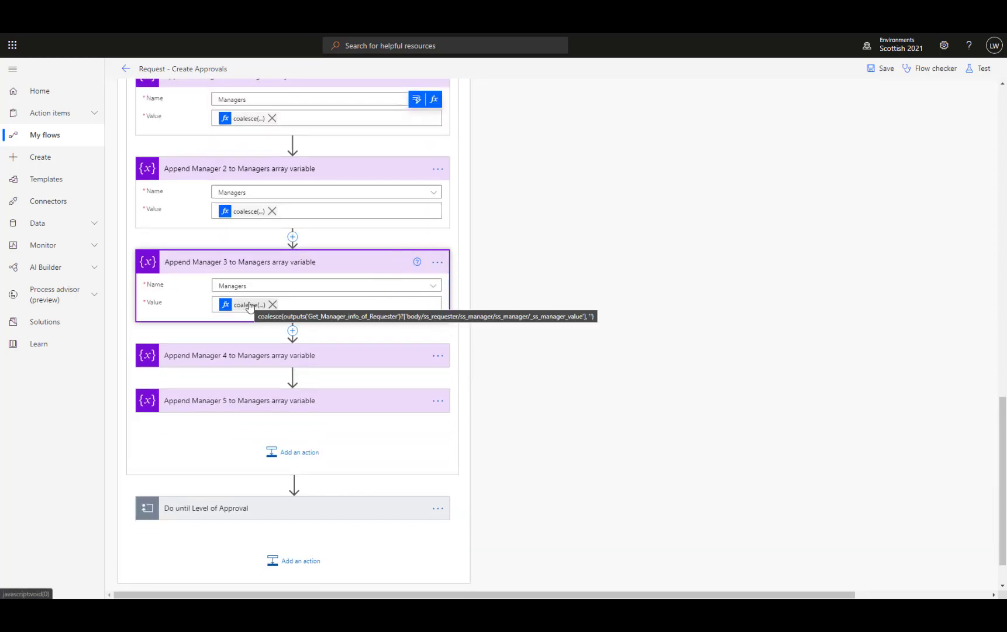
pyautogui.click(255, 363)
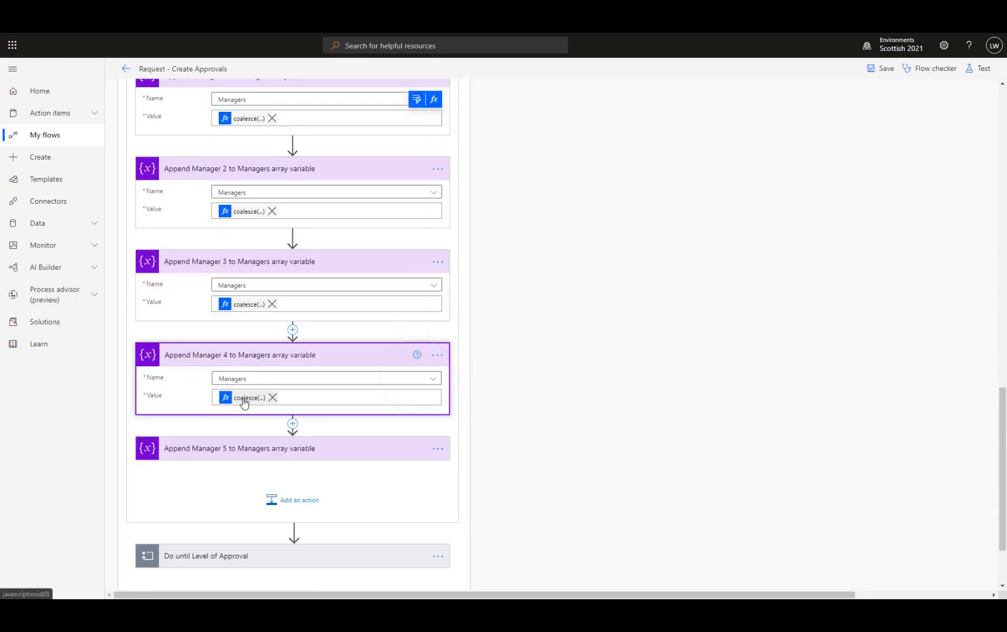
pyautogui.scroll(-1, 255, 374)
pyautogui.click(255, 377)
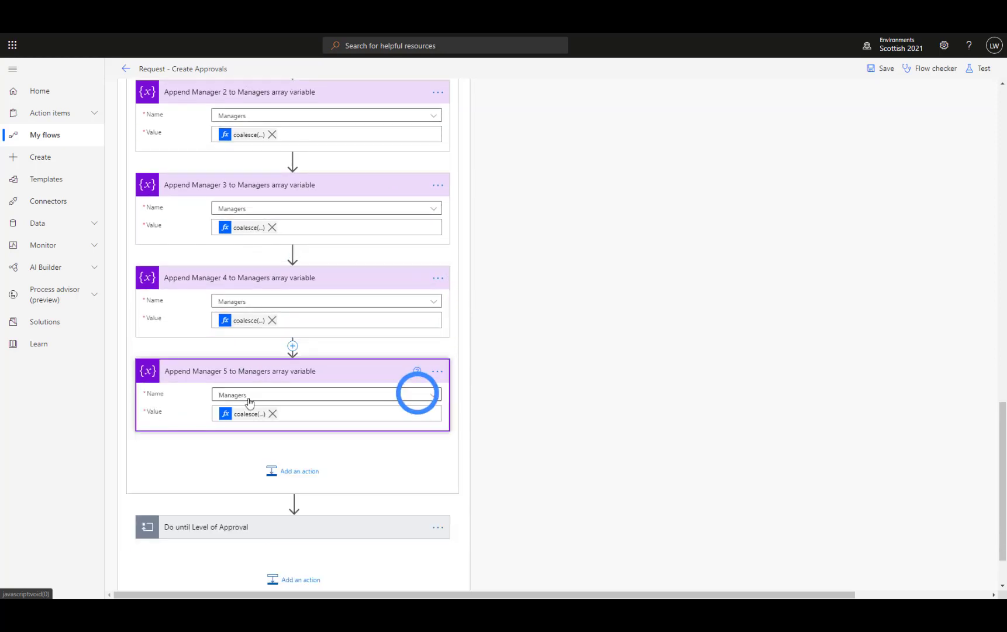
pyautogui.click(250, 413)
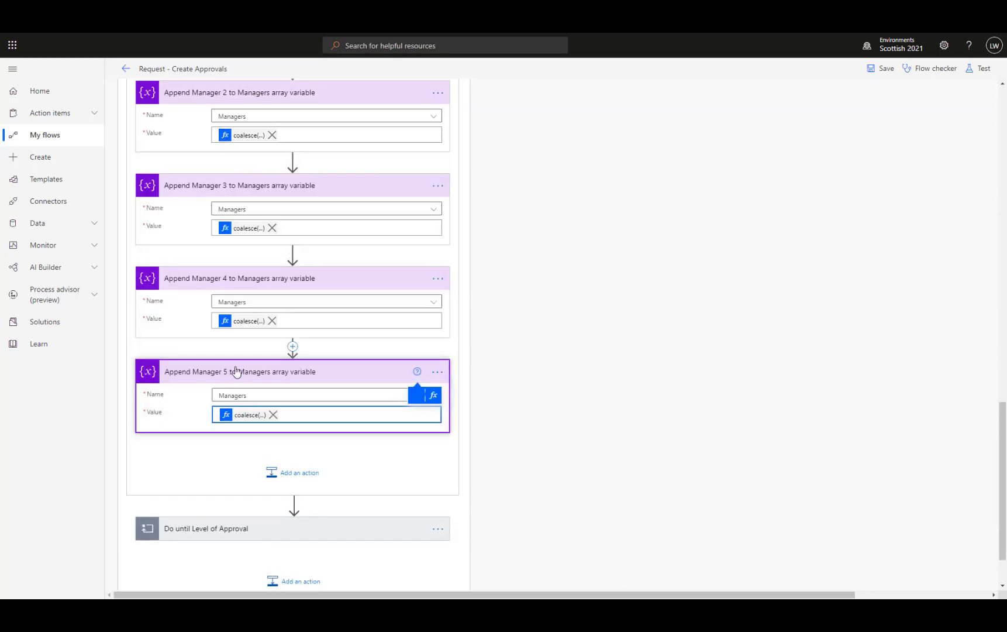
pyautogui.click(249, 414)
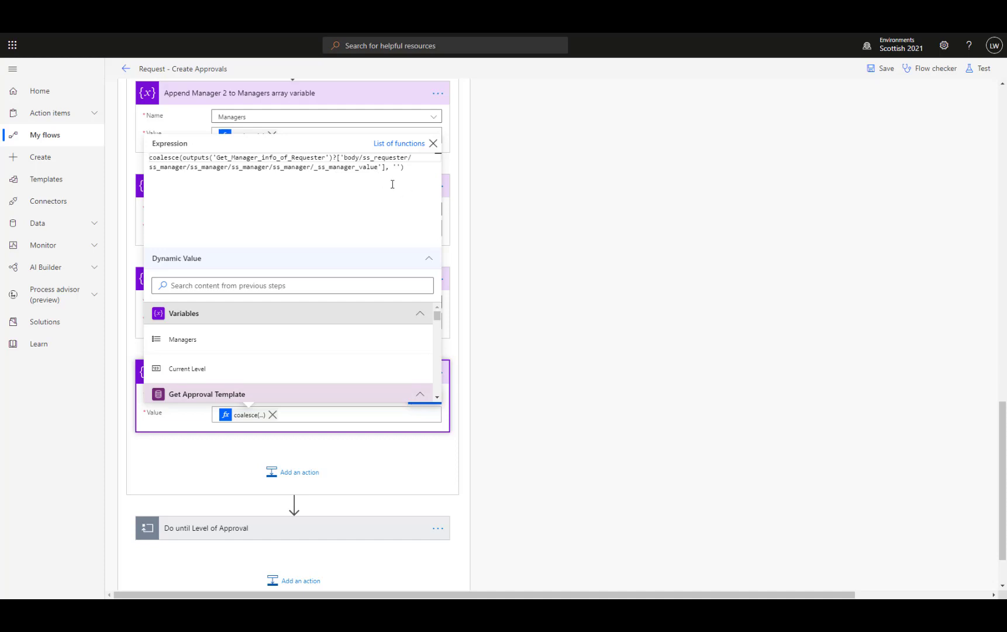
pyautogui.click(485, 221)
# - Expand the Do until Level of Approval loop and compare its exit condition with the Current Level variable's initialization
pyautogui.scroll(-2, 490, 251)
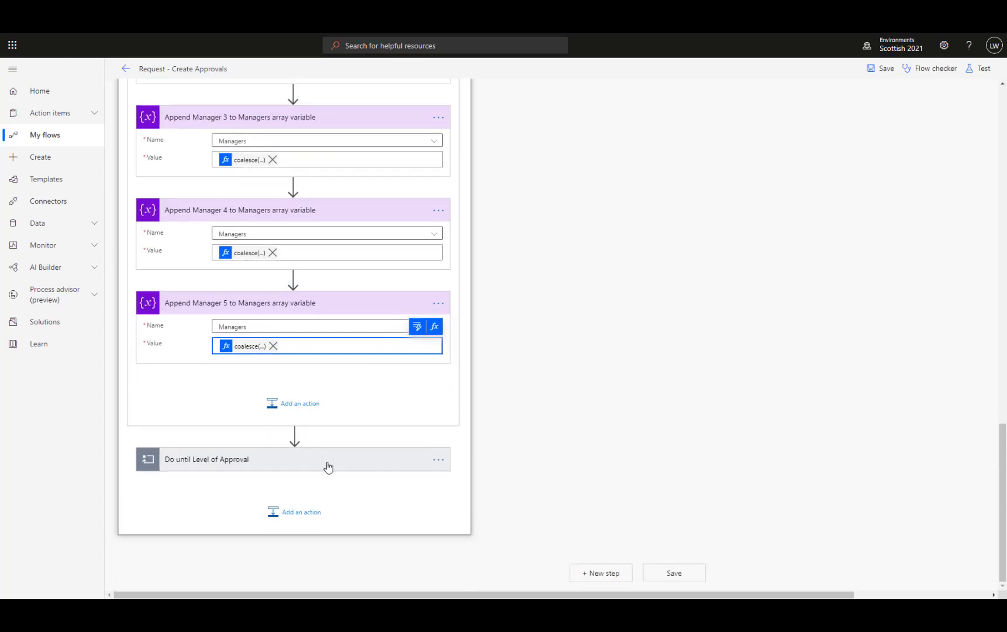
pyautogui.click(349, 453)
pyautogui.scroll(-4, 351, 445)
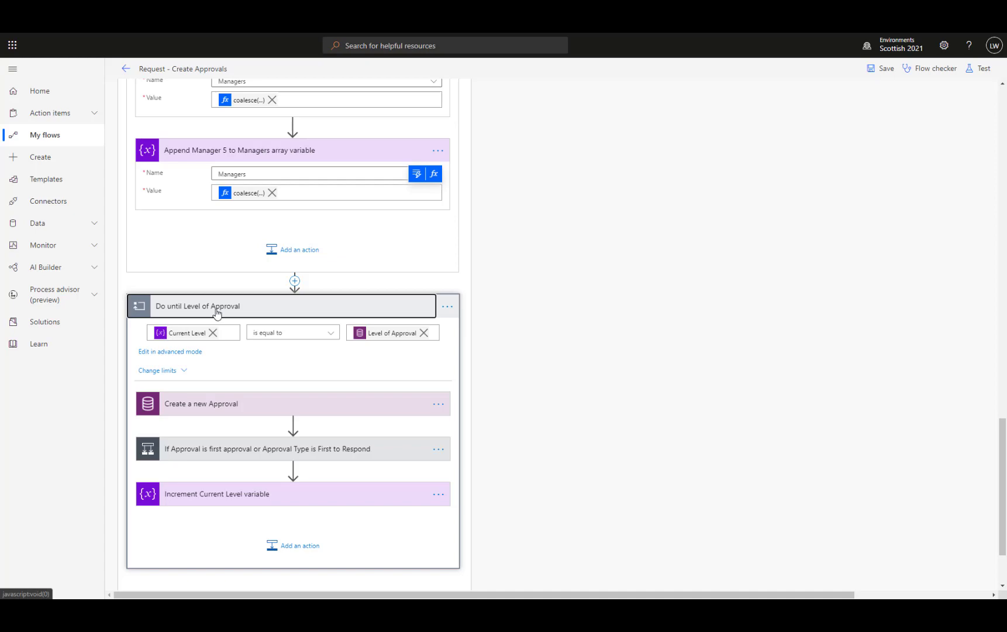
pyautogui.scroll(12, 655, 384)
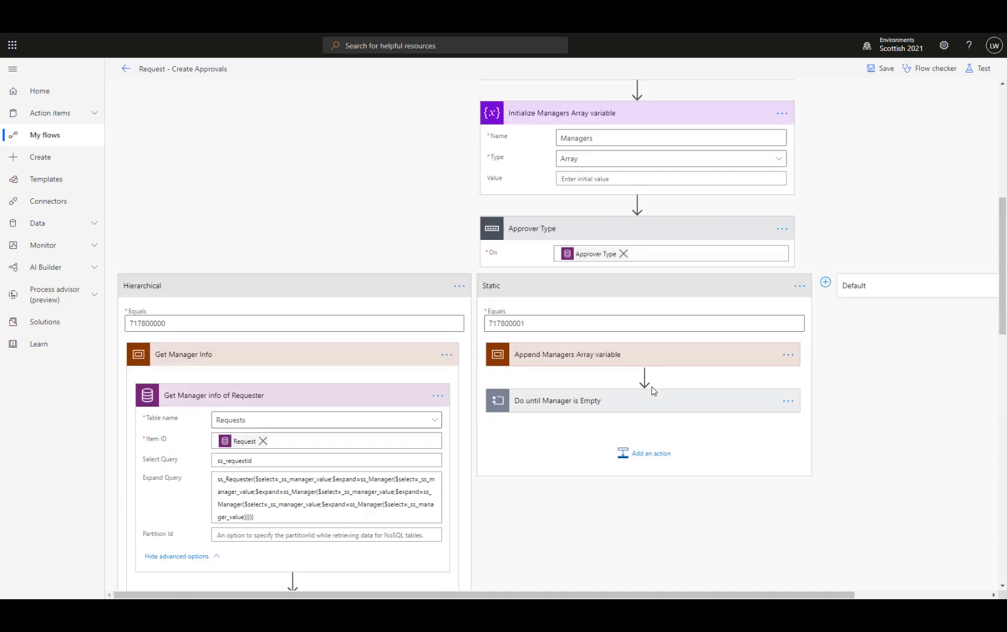
pyautogui.scroll(4, 655, 390)
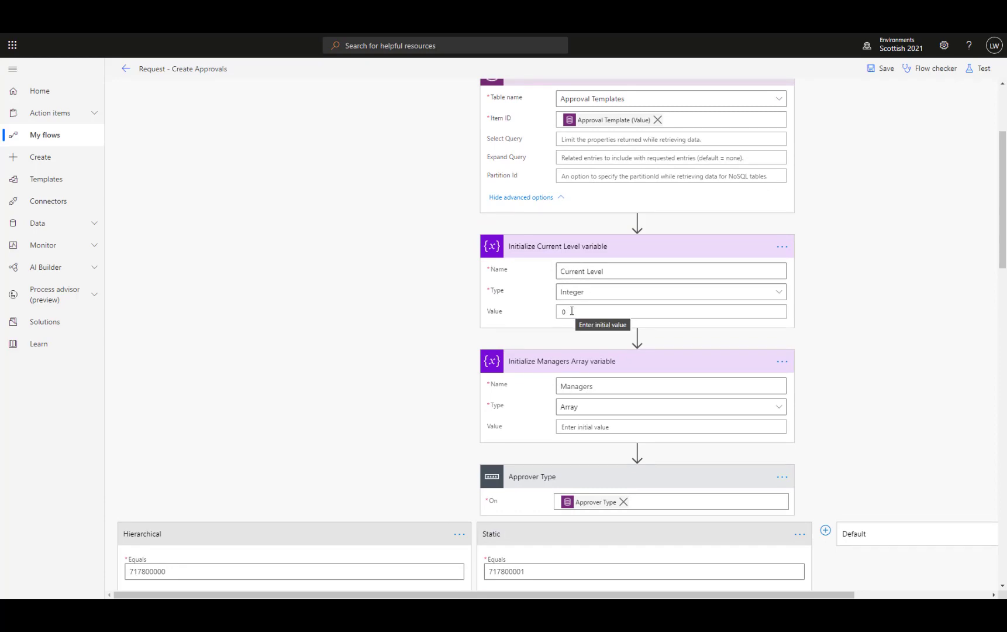
pyautogui.scroll(-10, 411, 310)
pyautogui.scroll(-5, 400, 304)
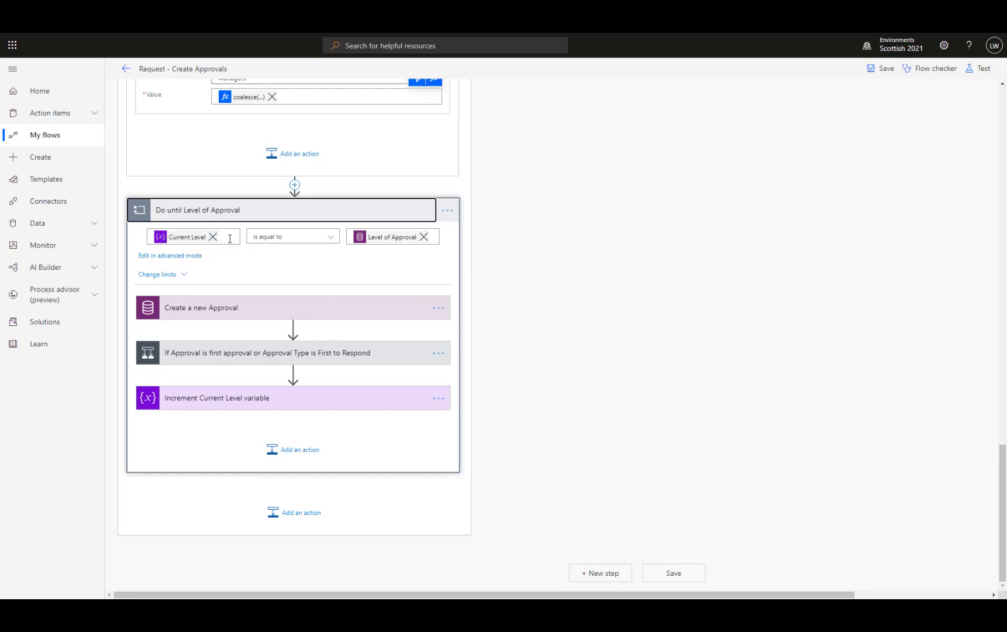
pyautogui.moveTo(383, 243)
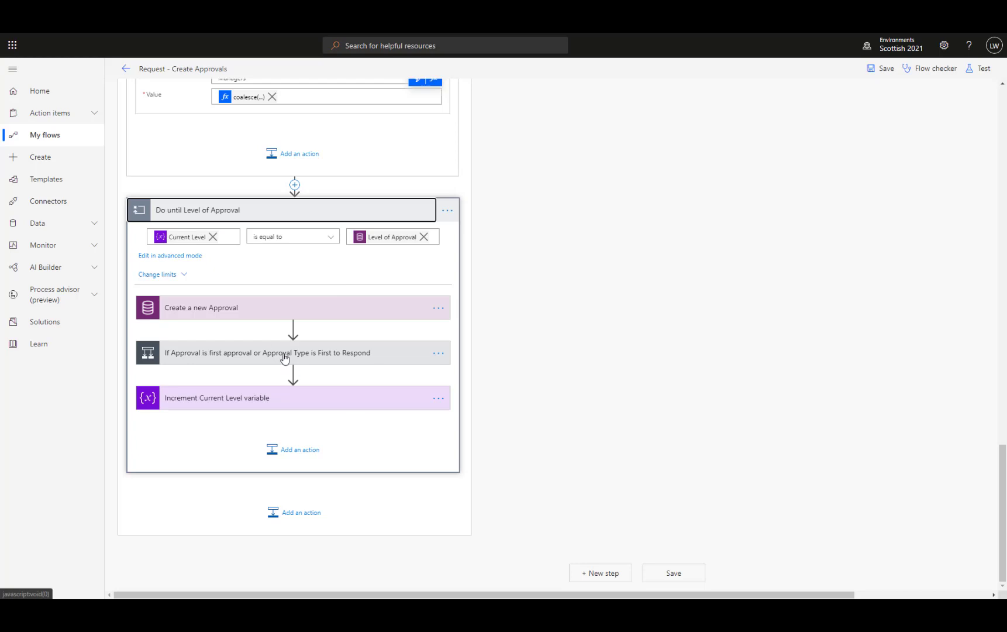
# - Expand Create a new Approval with its advanced options and examine the expression in the Approver (Employees) field
pyautogui.click(286, 316)
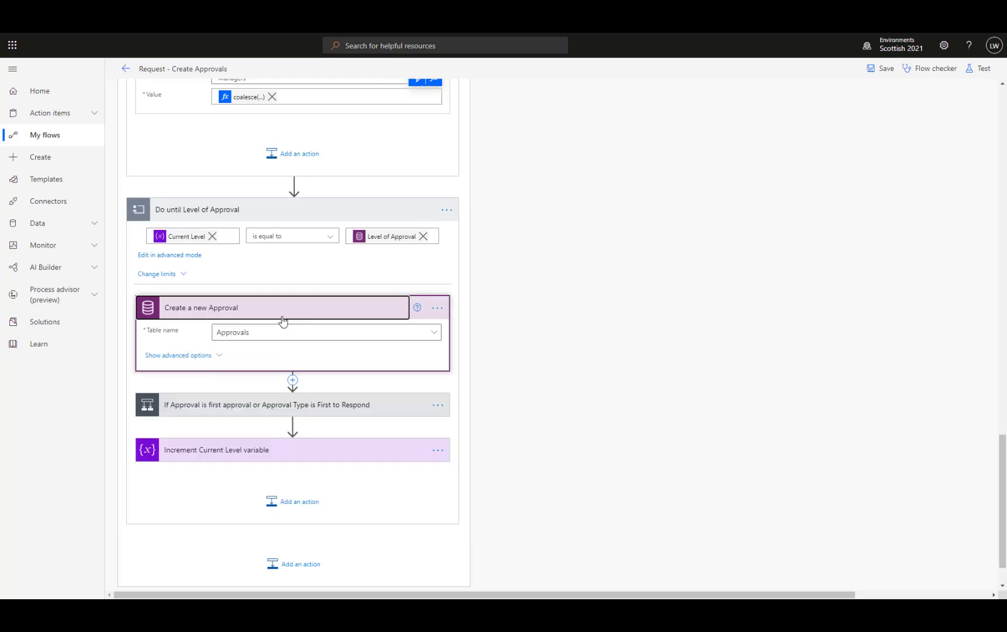
pyautogui.click(209, 304)
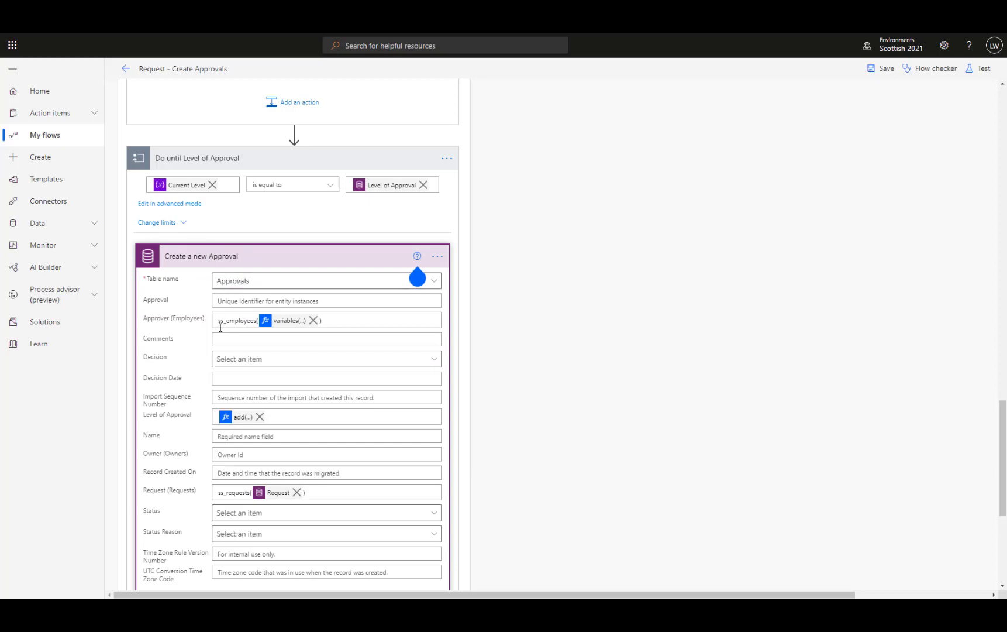
pyautogui.click(281, 328)
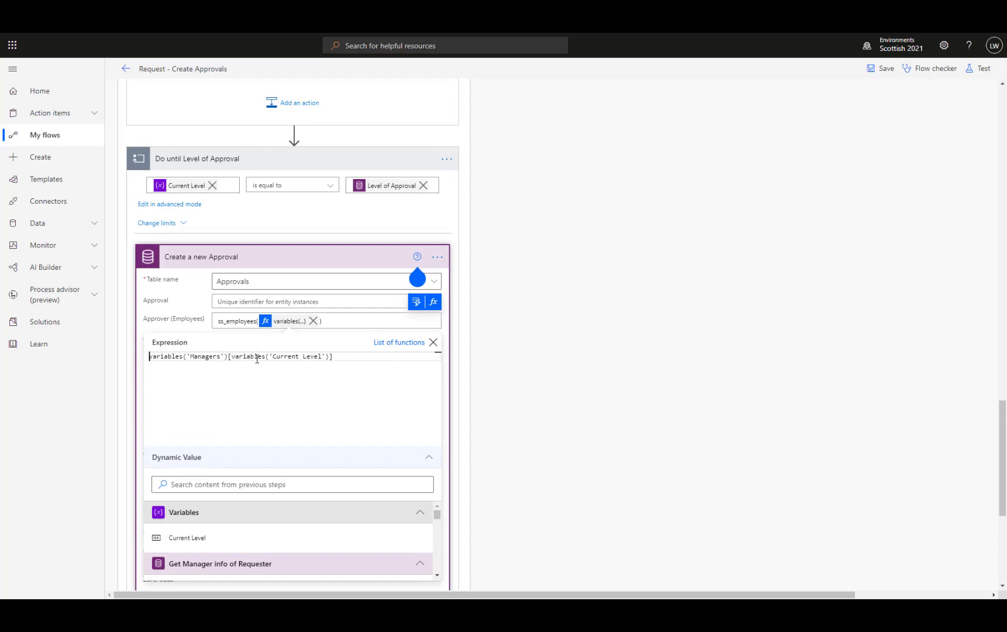
pyautogui.click(588, 388)
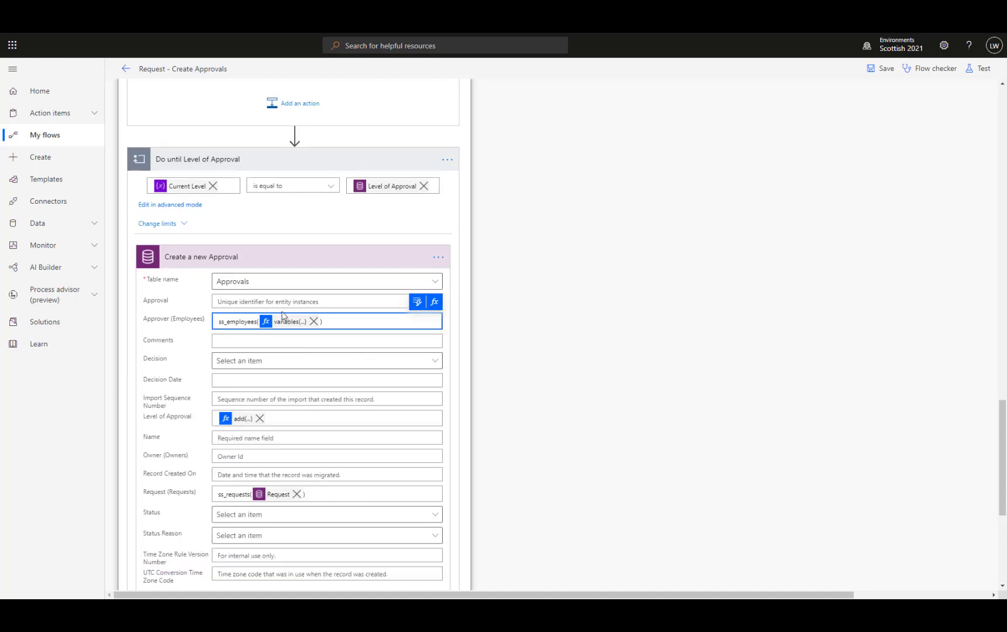
# - Examine the Level of Approval expression and the Request field in the Create a new Approval action
pyautogui.scroll(-1, 509, 375)
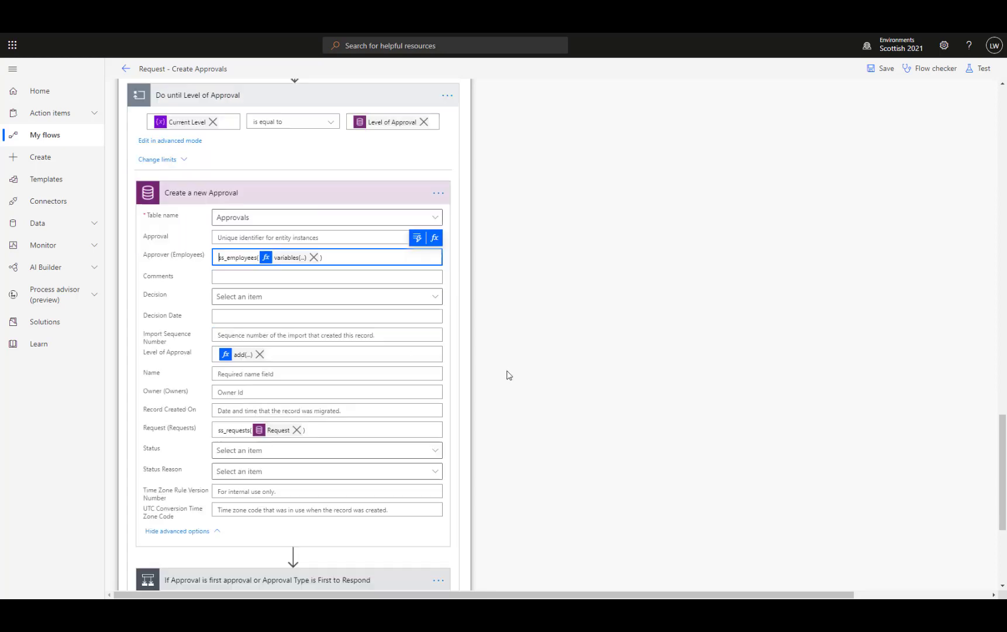
pyautogui.scroll(-2, 509, 375)
pyautogui.click(231, 264)
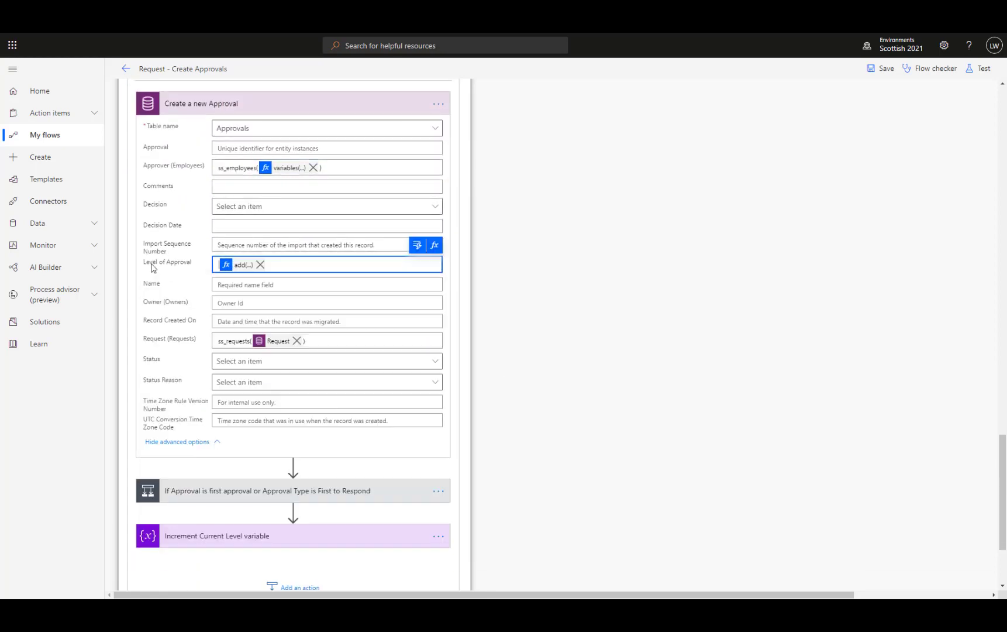
pyautogui.click(241, 264)
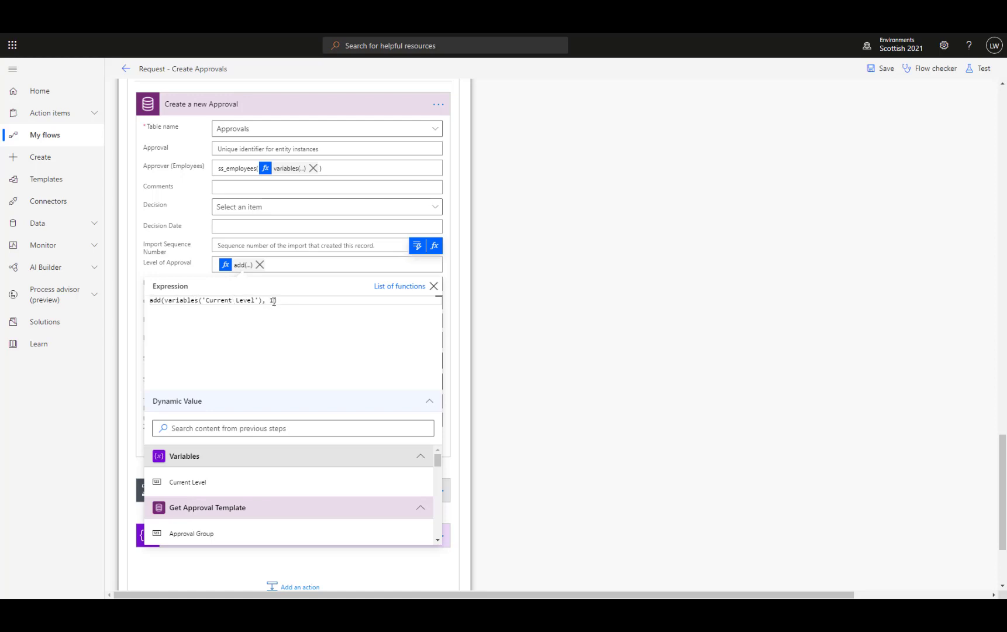
pyautogui.click(547, 340)
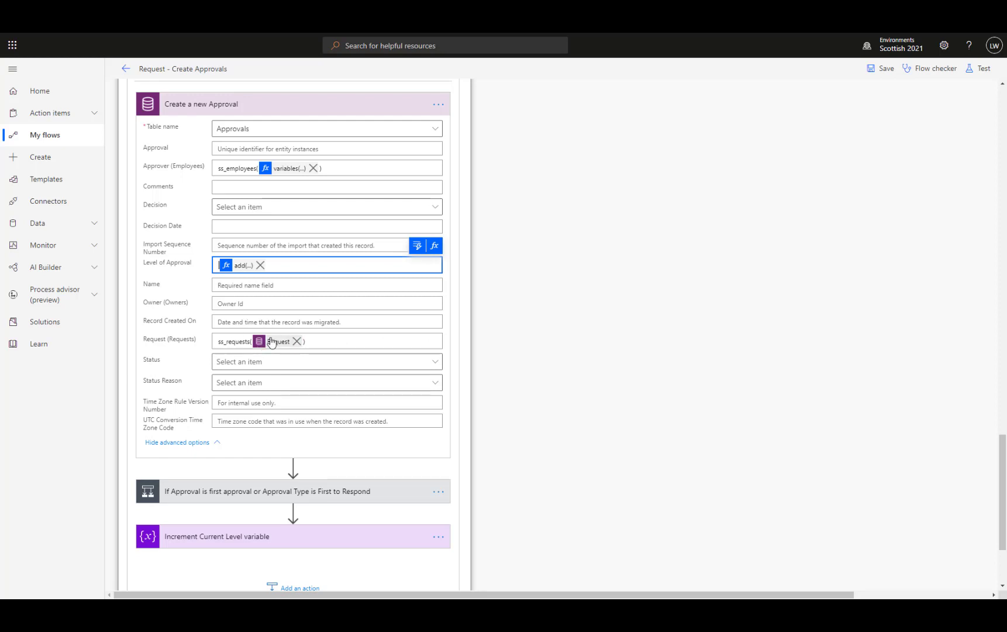
# - Expand the first approval or First to Respond condition and examine its criteria and the Update Approval as Pending action
pyautogui.scroll(-2, 275, 369)
pyautogui.click(245, 415)
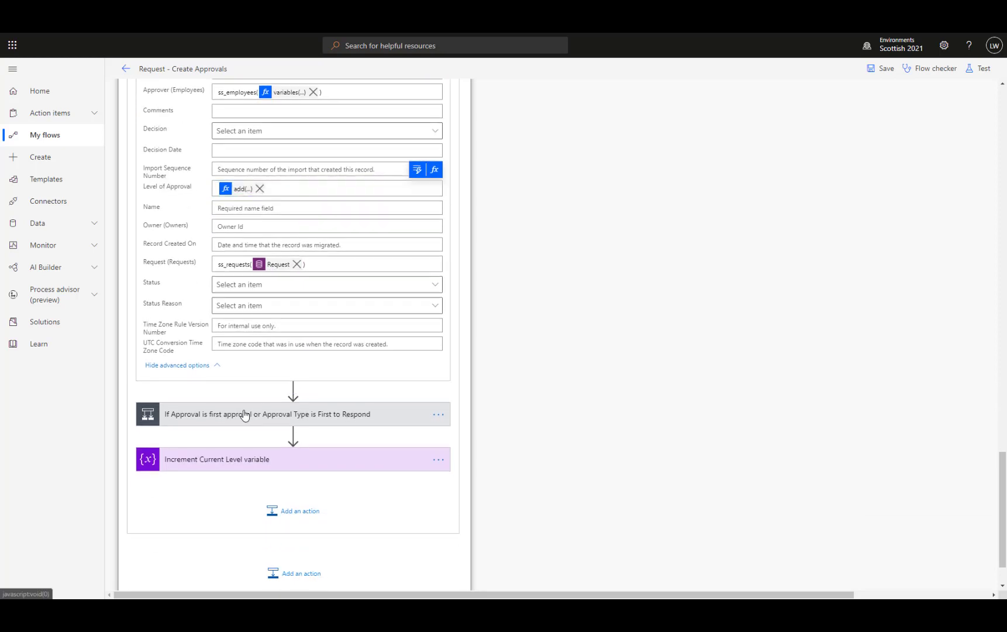
pyautogui.click(246, 415)
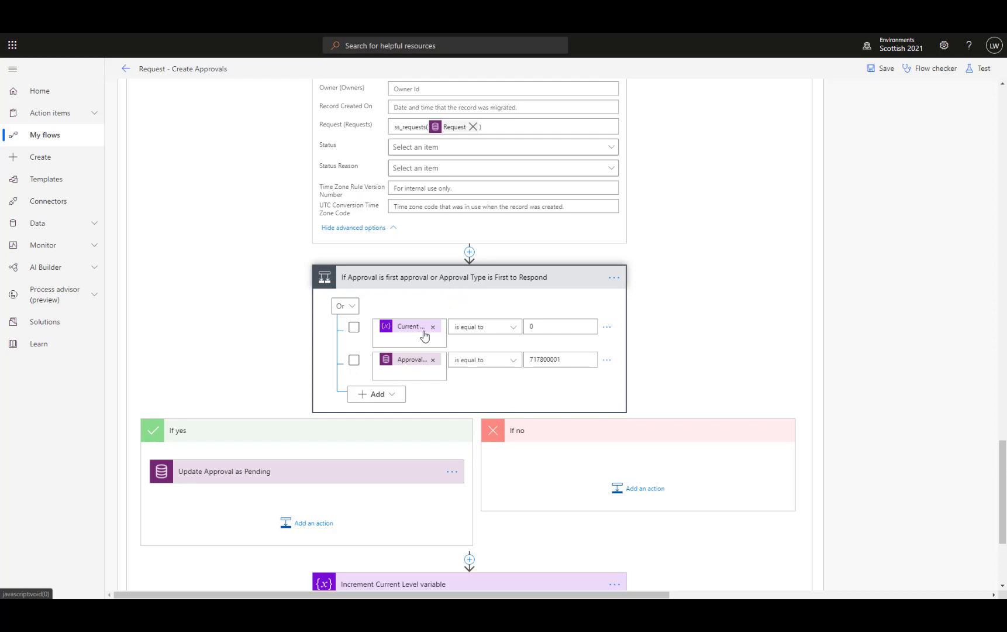
pyautogui.click(304, 475)
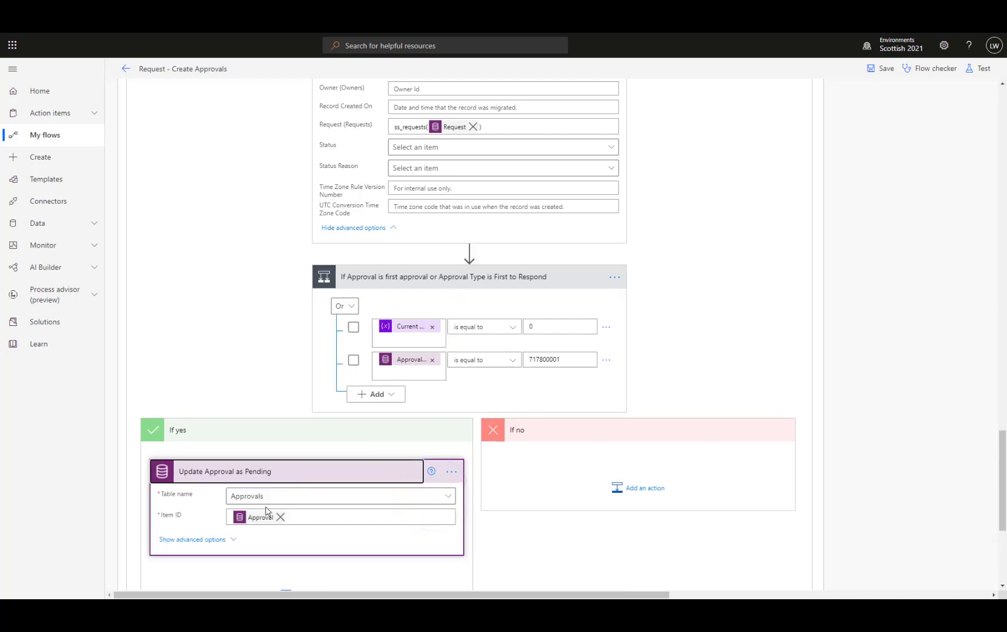
pyautogui.scroll(-1, 342, 503)
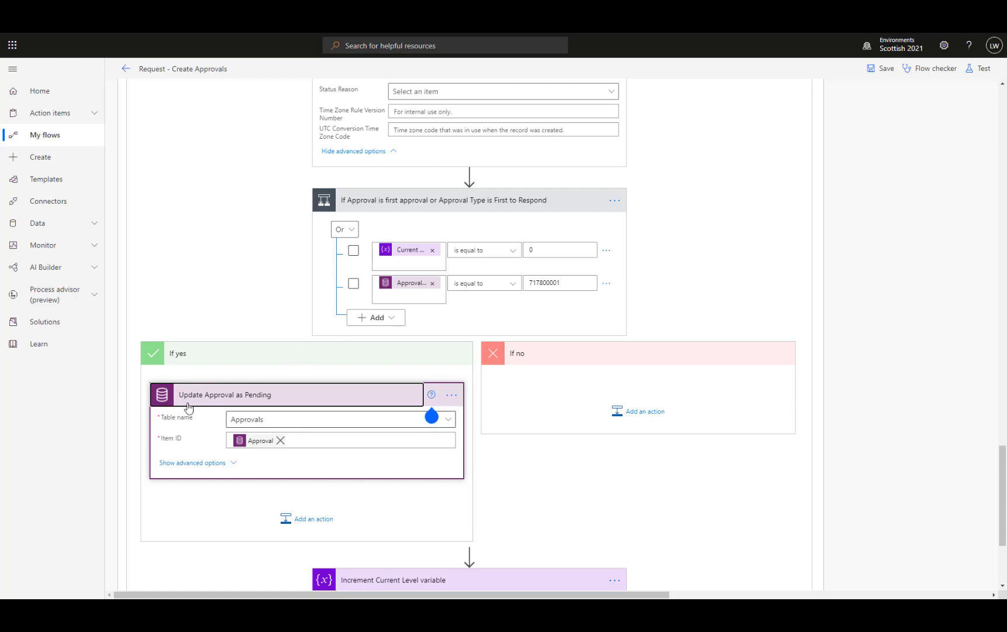
# - Expand the Increment Current Level variable action at the end of the hierarchical loop and examine its settings
pyautogui.scroll(-1, 253, 422)
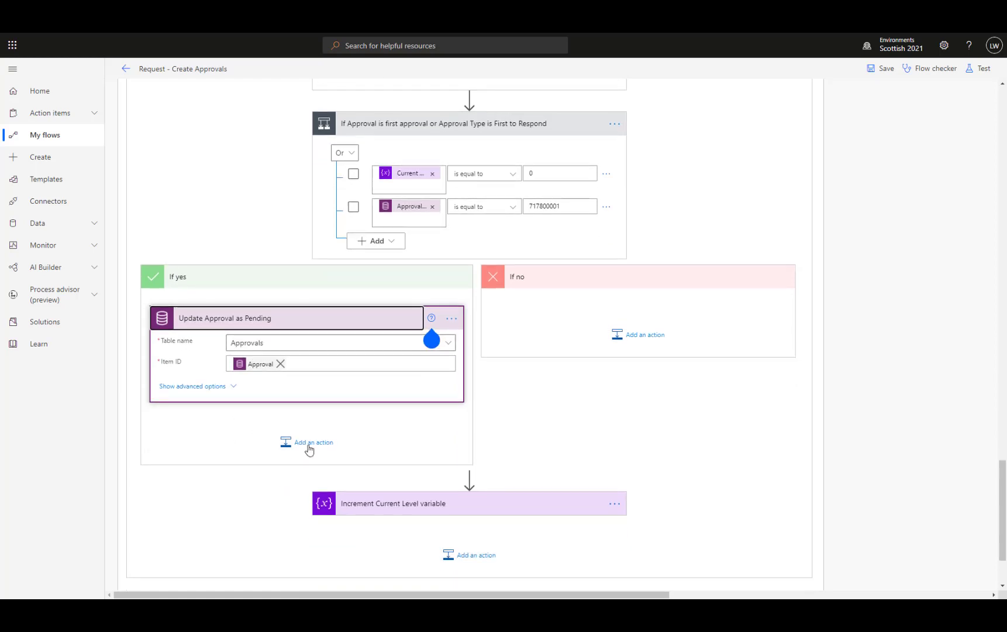
pyautogui.click(409, 501)
pyautogui.scroll(-2, 380, 481)
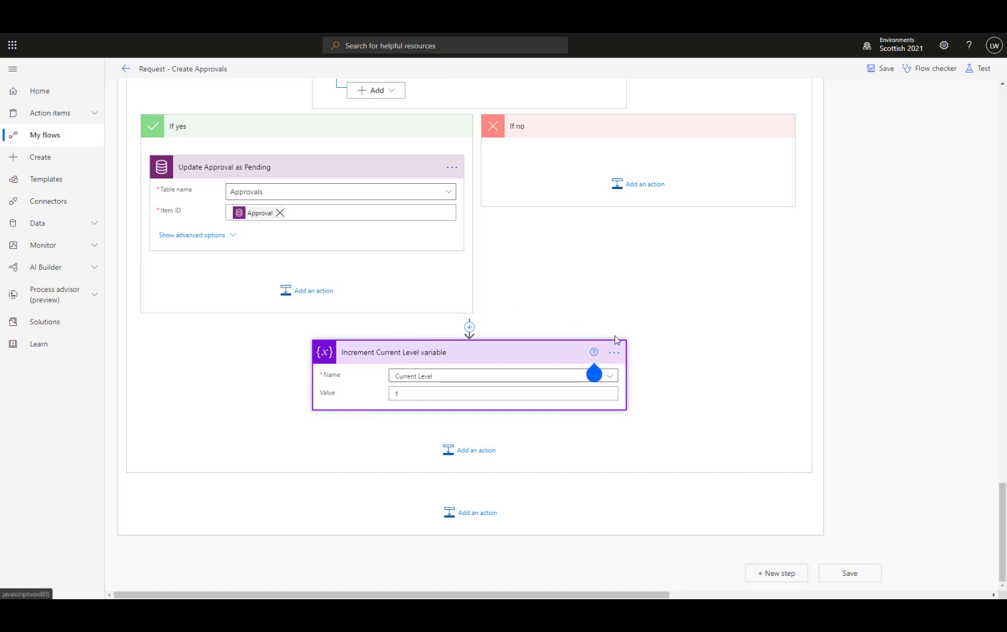
# - Expand the Append Managers Array variable scope in the Static case of the Approver Type switch
pyautogui.scroll(20, 615, 340)
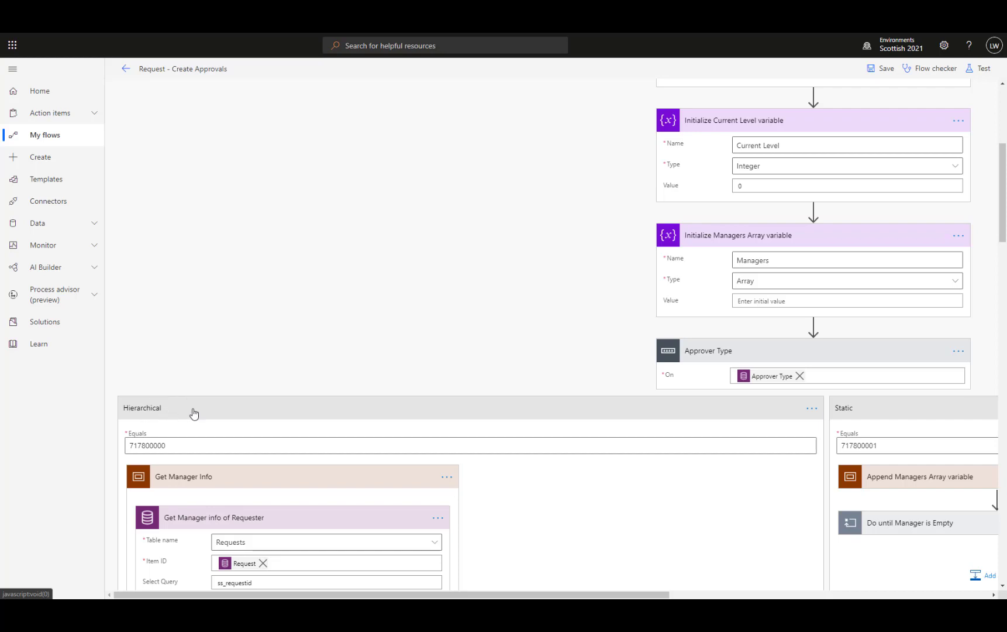
pyautogui.hscroll(9, 375, 353)
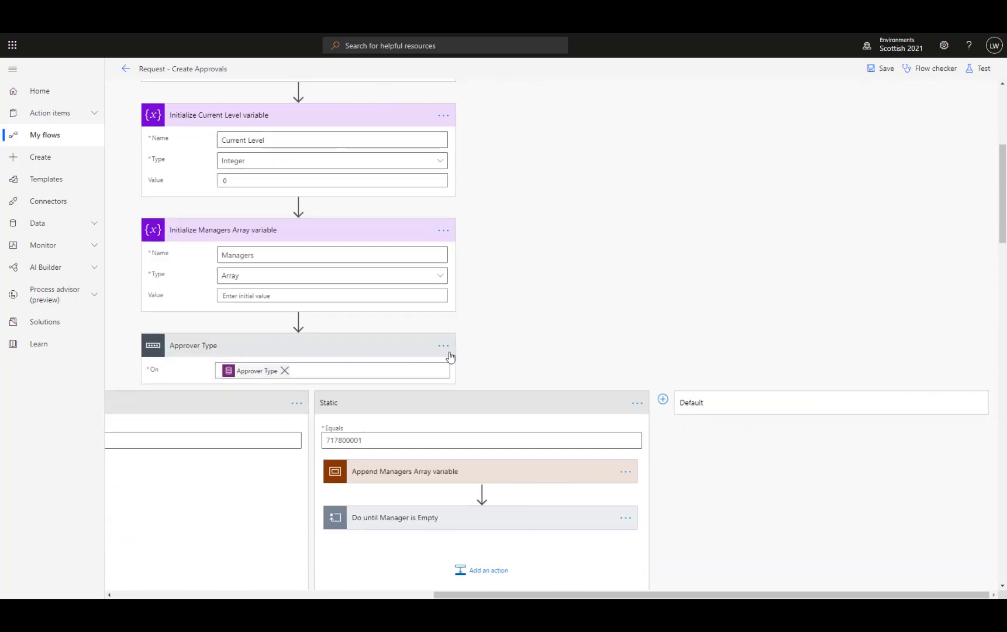
pyautogui.scroll(-4, 450, 356)
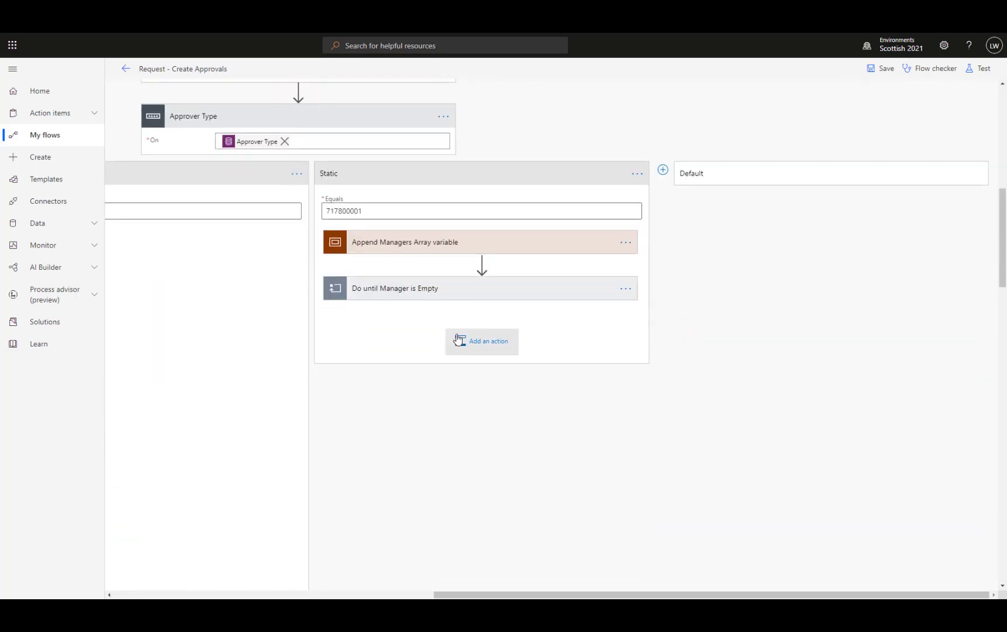
pyautogui.click(528, 250)
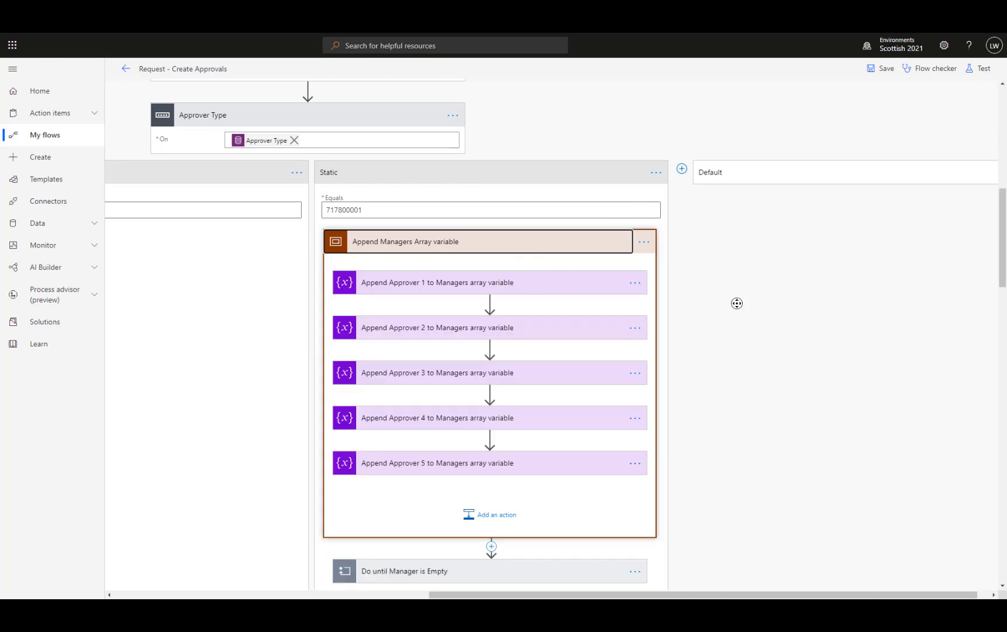
# - Compare the Static scope with the Hierarchical Get Manager Info scope, and examine the coalesce expression in Append Approver 1 to Managers array variable
pyautogui.hscroll(-8, 736, 303)
pyautogui.scroll(1, 658, 299)
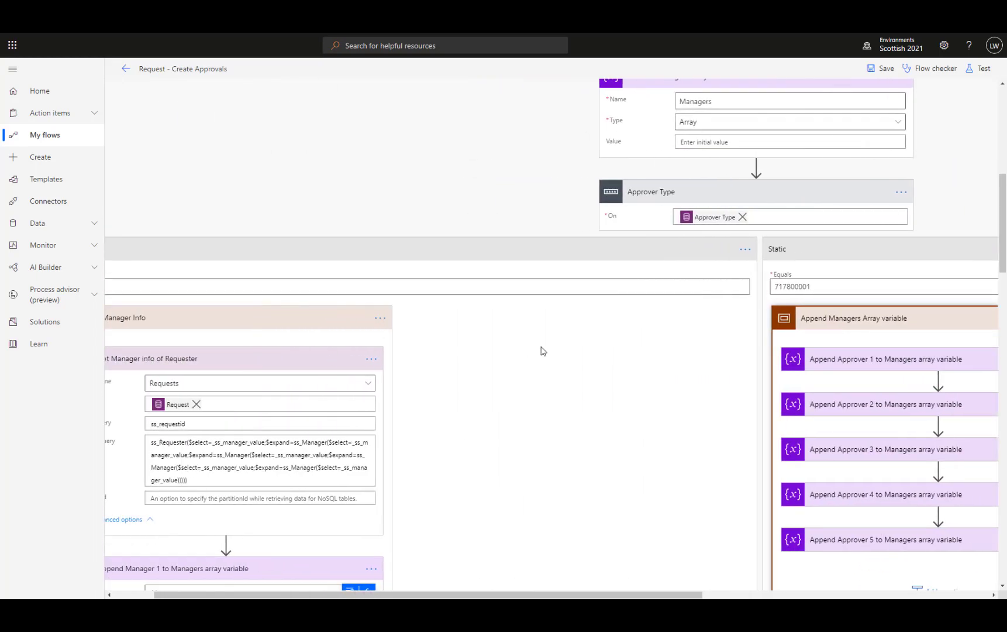
pyautogui.hscroll(-2, 515, 352)
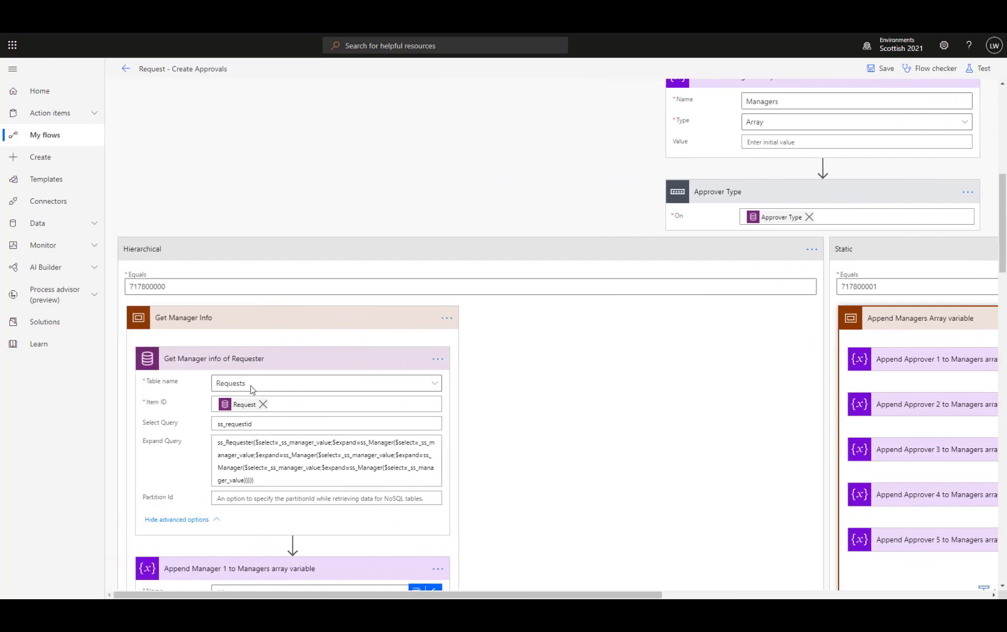
pyautogui.hscroll(3, 732, 366)
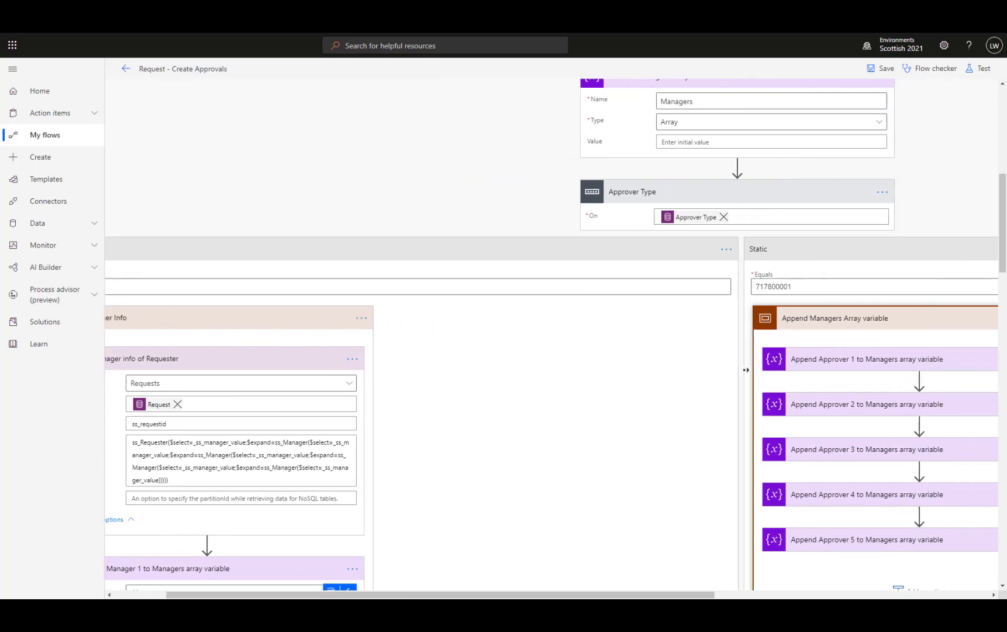
pyautogui.hscroll(8, 745, 369)
pyautogui.click(719, 359)
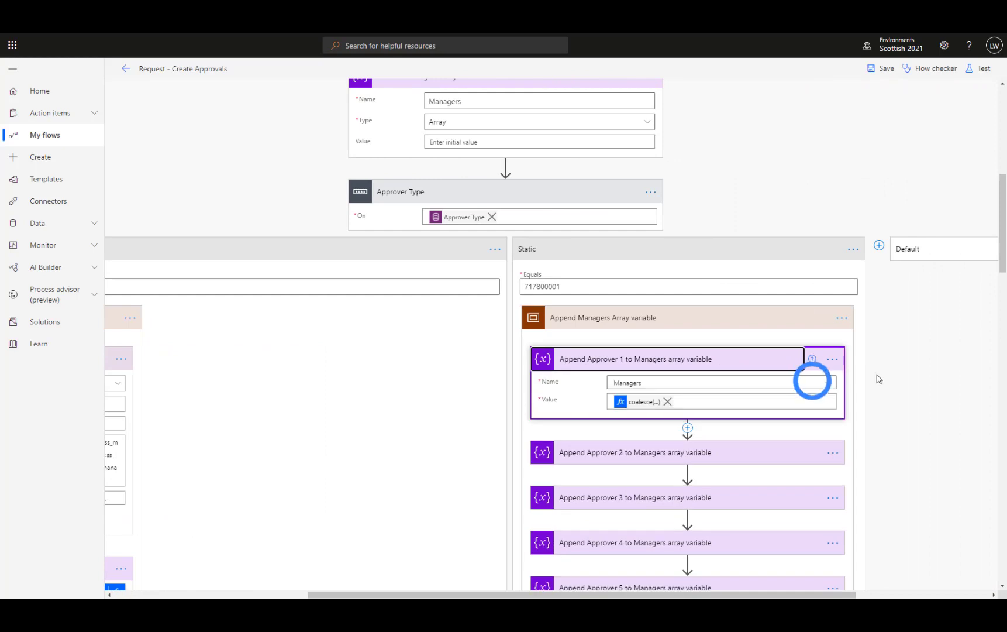
pyautogui.scroll(-2, 901, 395)
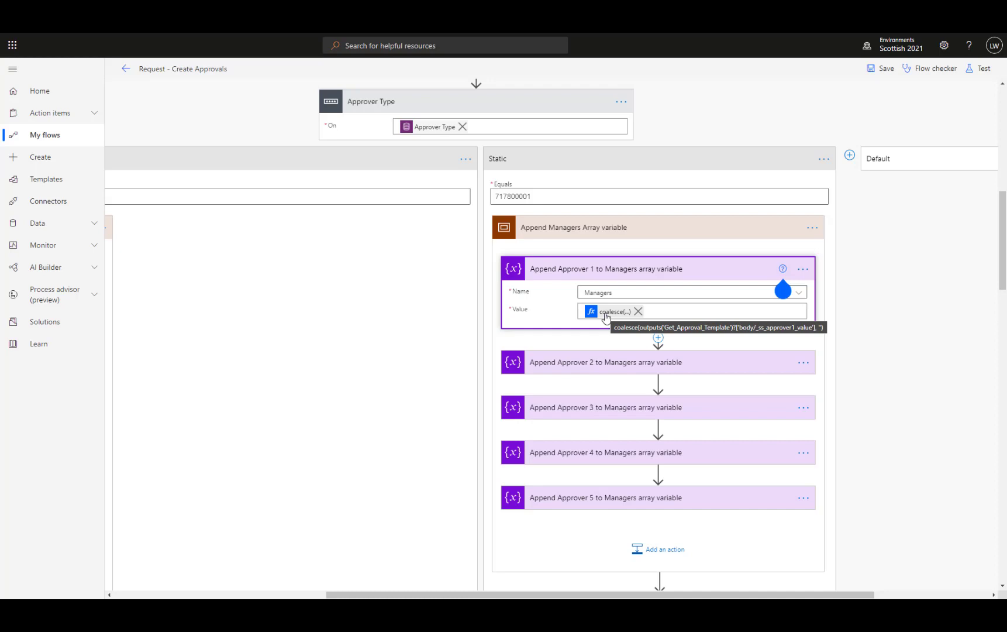
# - Expand the Append Approver 2 through 5 to Managers array variable actions and examine their coalesce expressions
pyautogui.click(621, 367)
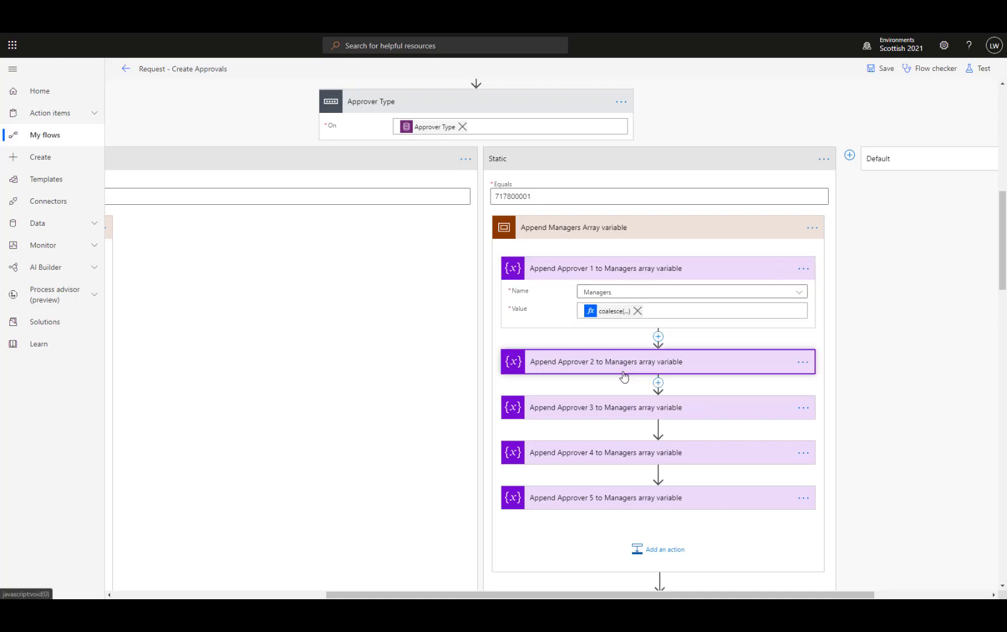
pyautogui.scroll(-1, 625, 376)
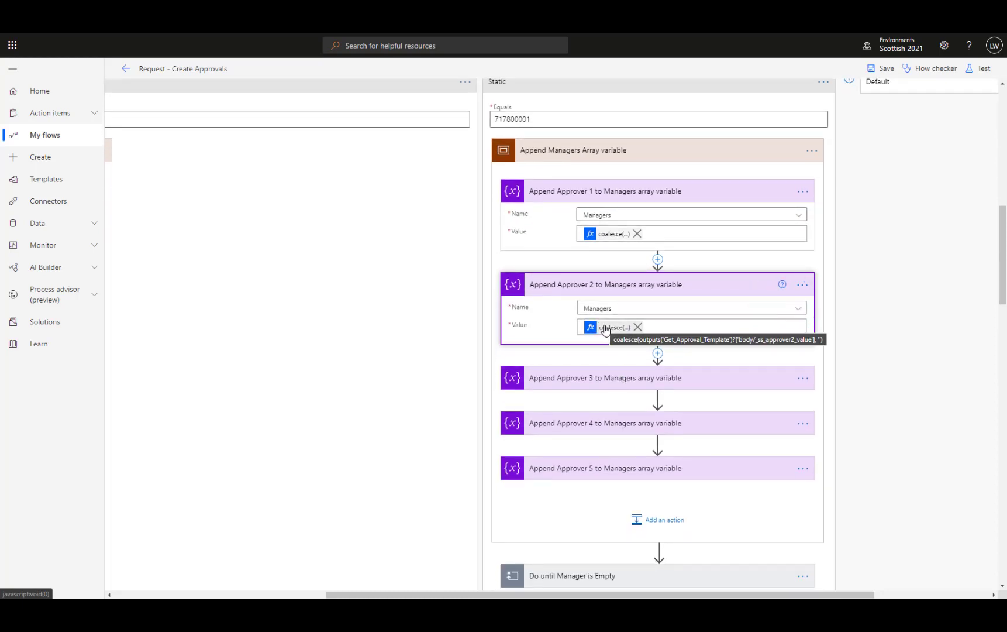
pyautogui.click(611, 379)
pyautogui.scroll(-2, 611, 386)
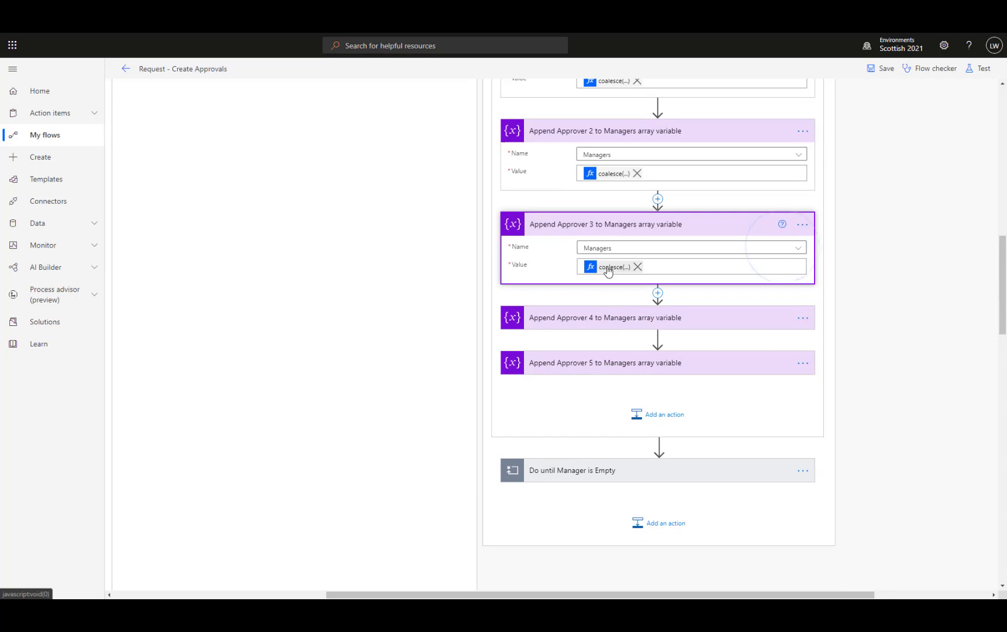
pyautogui.click(607, 317)
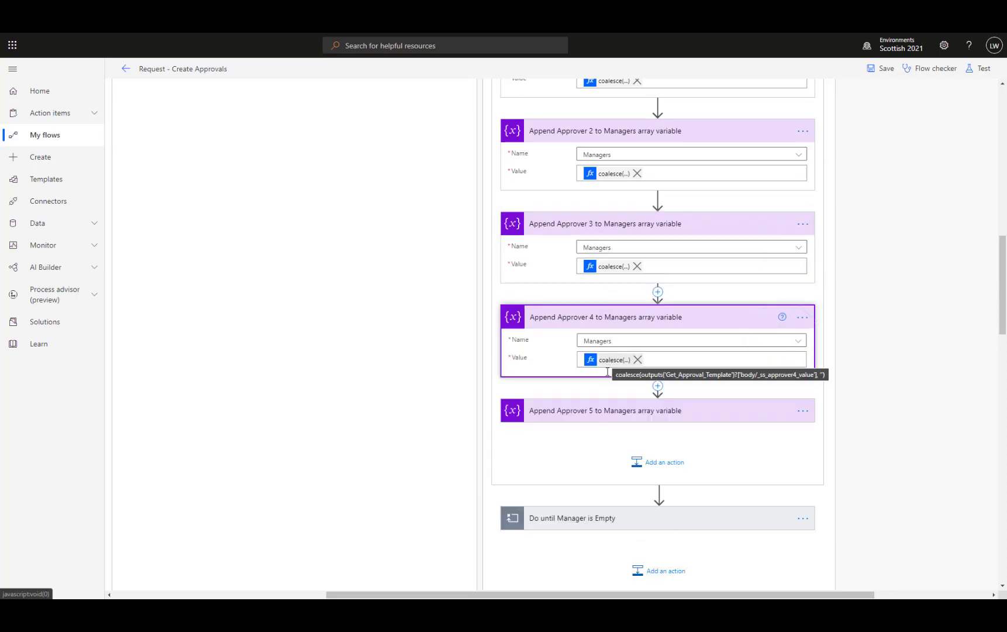
pyautogui.click(608, 411)
pyautogui.scroll(-2, 610, 415)
pyautogui.click(783, 281)
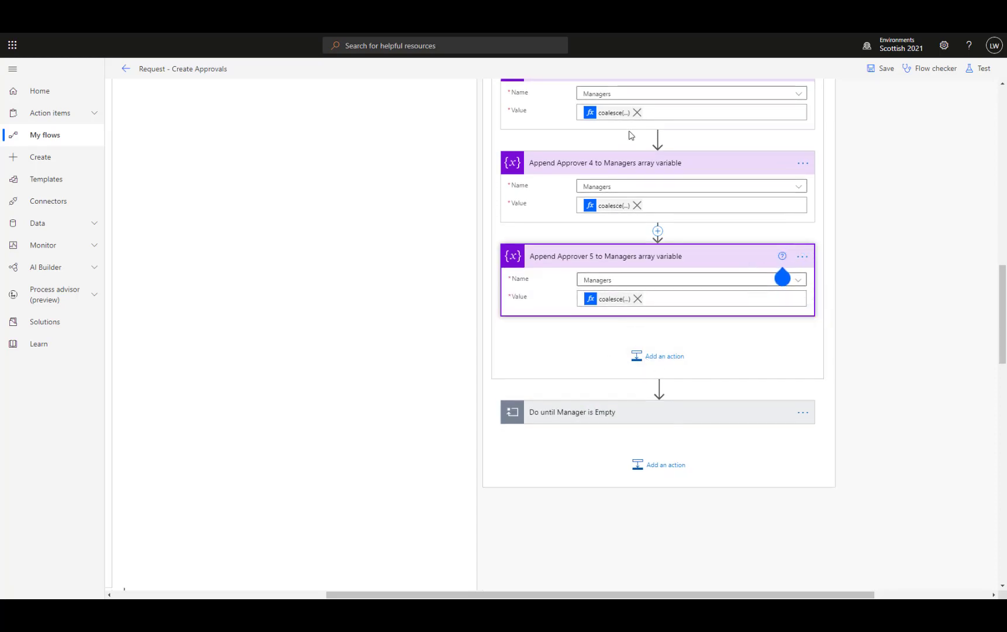
pyautogui.scroll(4, 599, 200)
pyautogui.scroll(3, 599, 200)
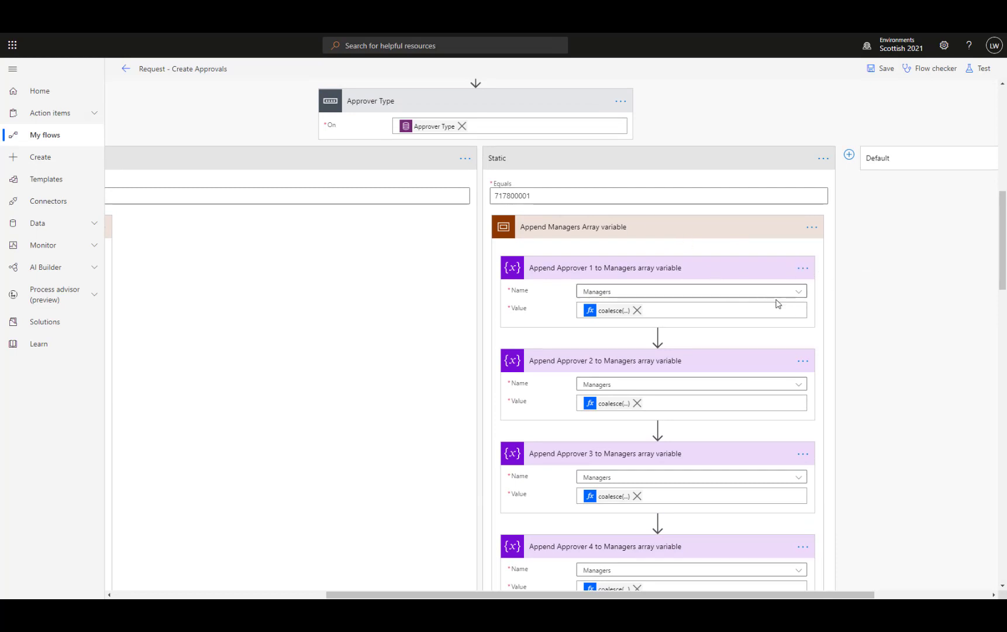
# - Expand the Do until Manager is Empty loop and its Create a new Approval for Static action, and examine the loop's exit condition
pyautogui.scroll(-8, 778, 299)
pyautogui.scroll(-2, 796, 335)
pyautogui.click(728, 186)
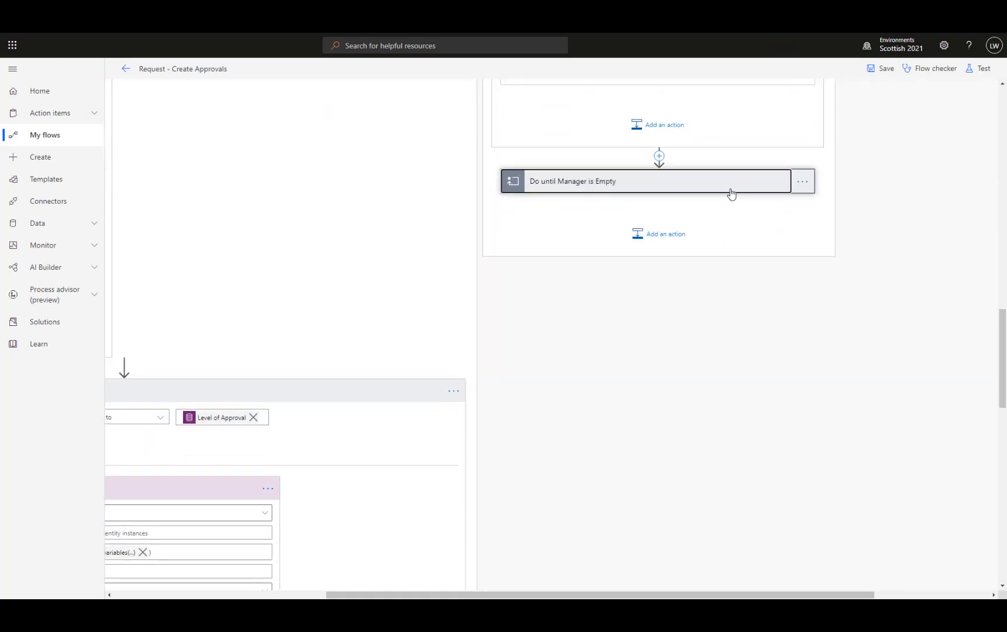
pyautogui.hscroll(2, 877, 258)
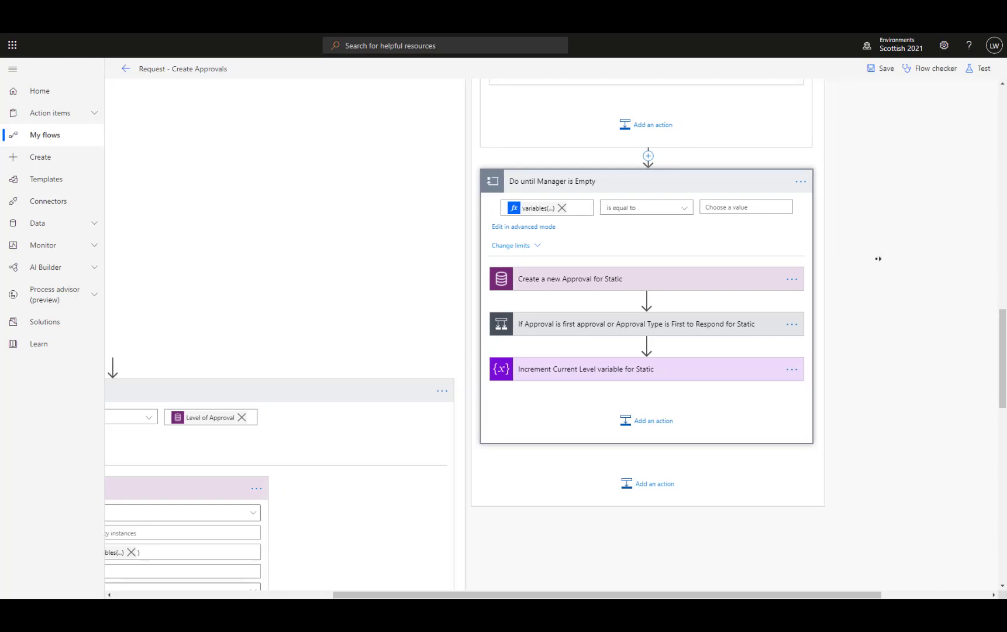
pyautogui.click(673, 278)
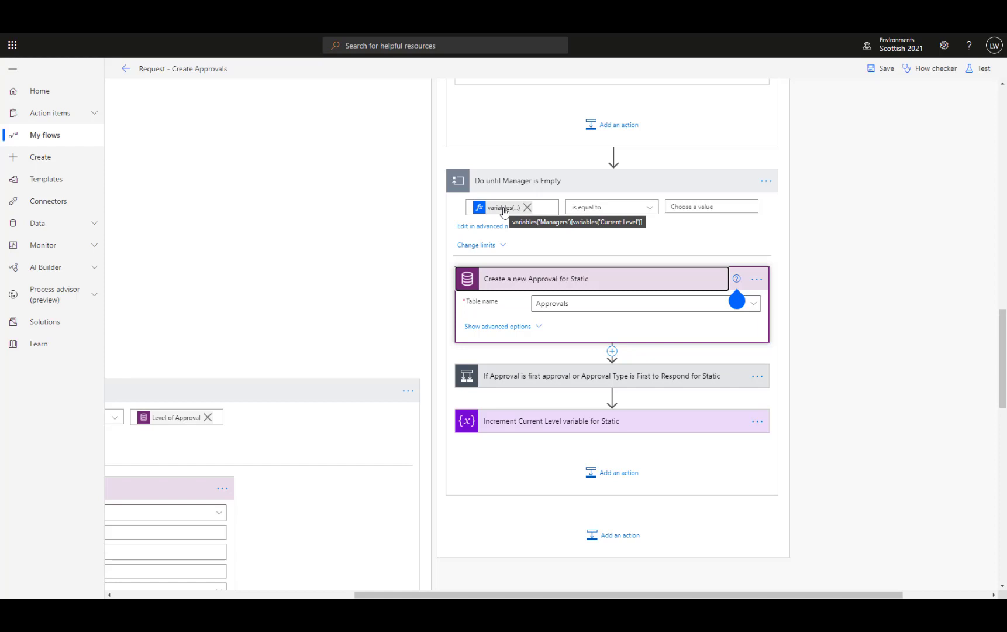
pyautogui.click(737, 300)
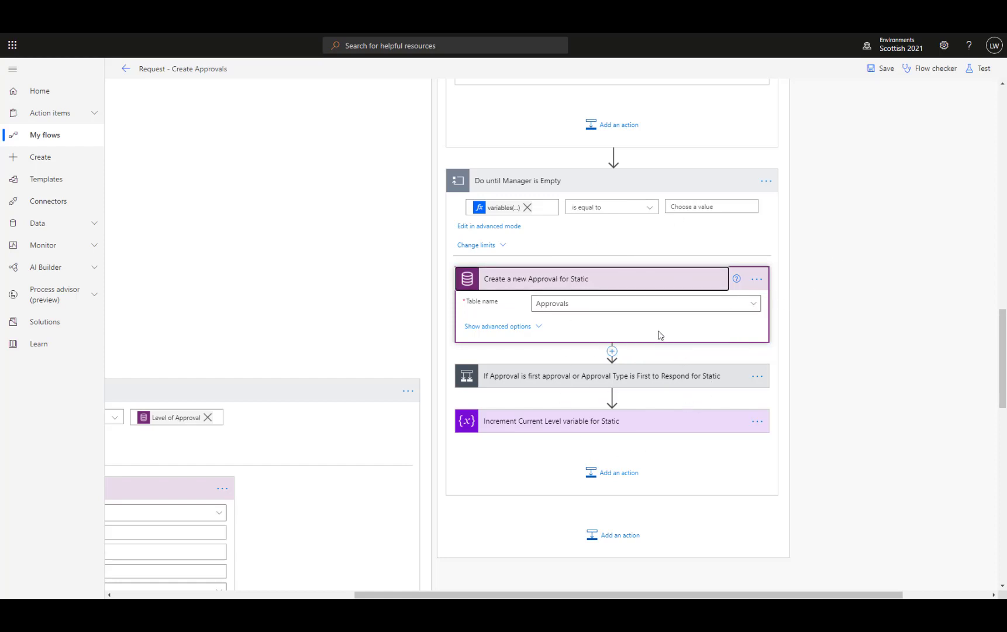
# - Show the advanced options of Create a new Approval for Static and examine the Approver, Level of Approval and Request fields
pyautogui.click(531, 328)
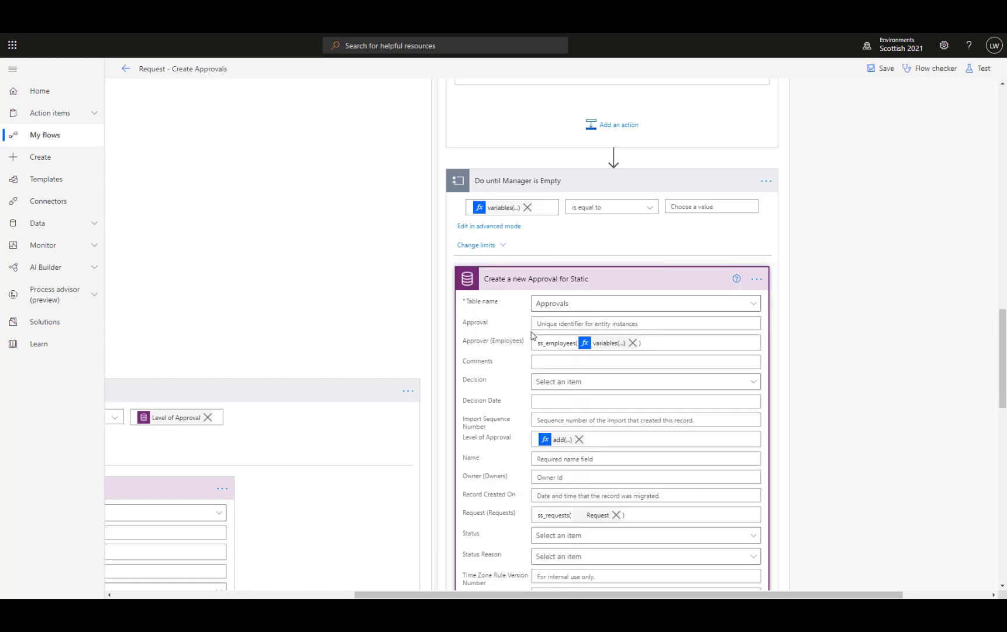
pyautogui.scroll(-1, 569, 320)
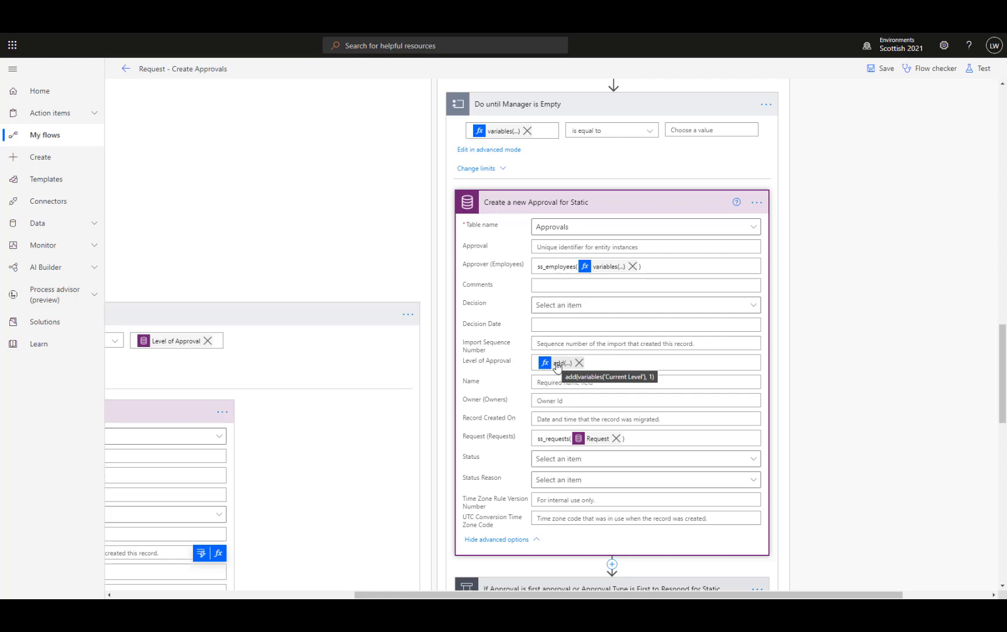
pyautogui.scroll(-3, 557, 365)
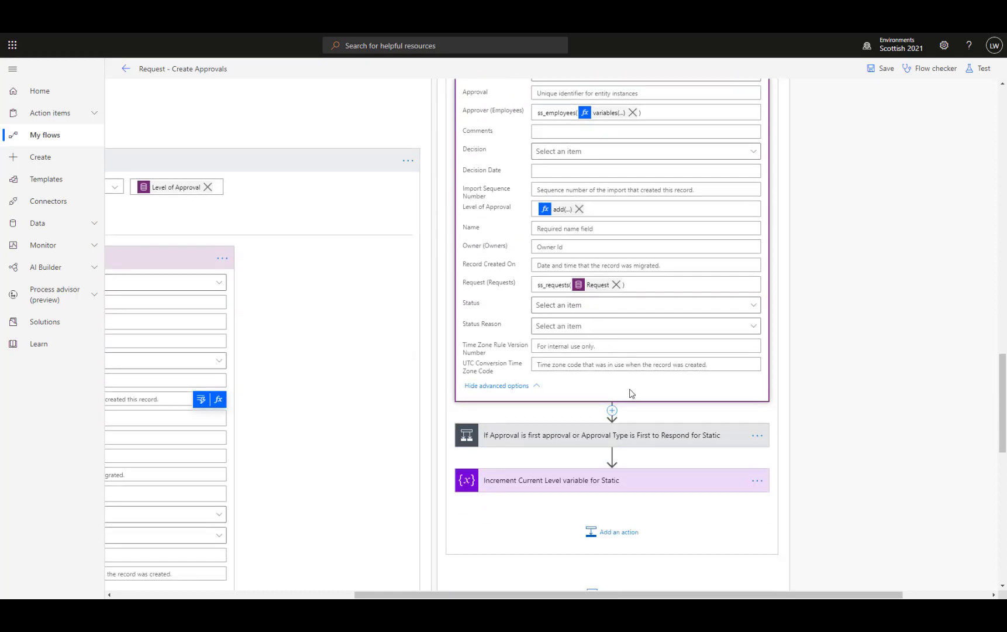
# - Expand and examine the Static loop's first-approval condition with its Update Approval as Pending action, and the Increment Current Level variable for Static action
pyautogui.click(702, 435)
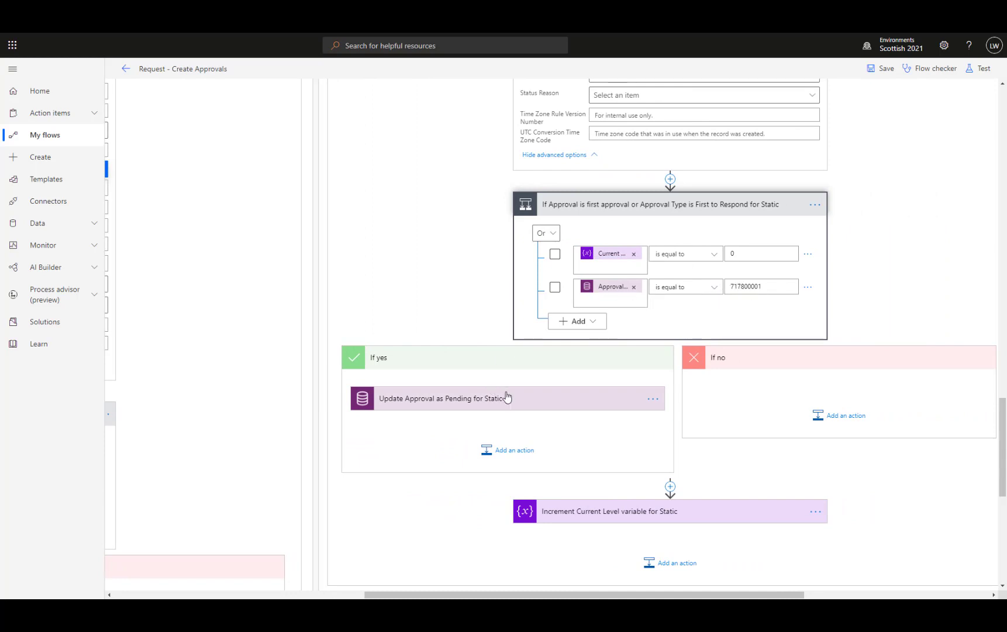
pyautogui.click(585, 392)
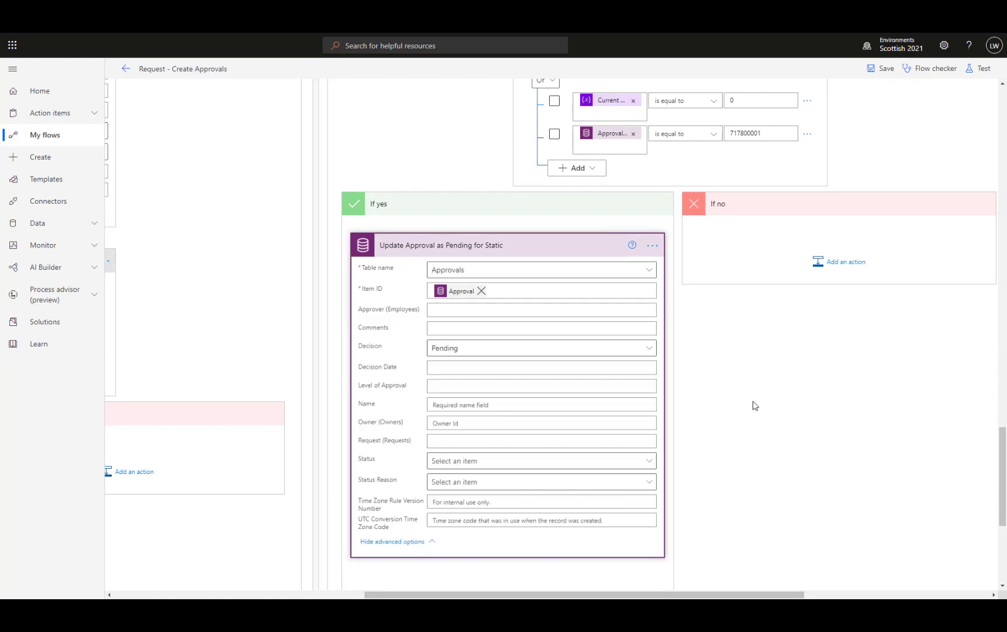
pyautogui.scroll(-5, 754, 405)
pyautogui.click(730, 379)
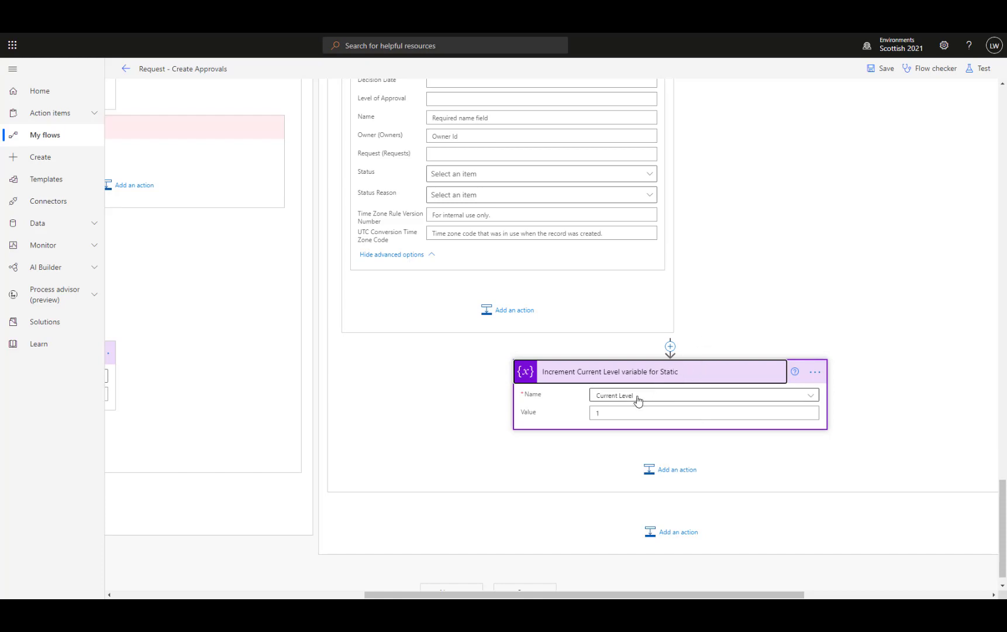
pyautogui.scroll(15, 697, 353)
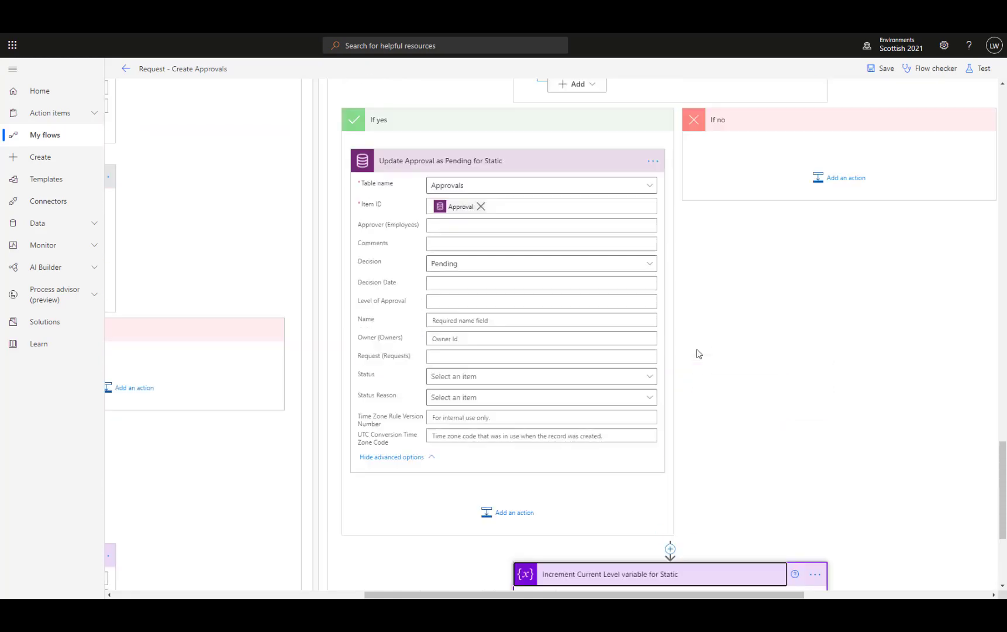
pyautogui.hscroll(3, 793, 275)
pyautogui.scroll(15, 890, 268)
pyautogui.hscroll(3, 890, 267)
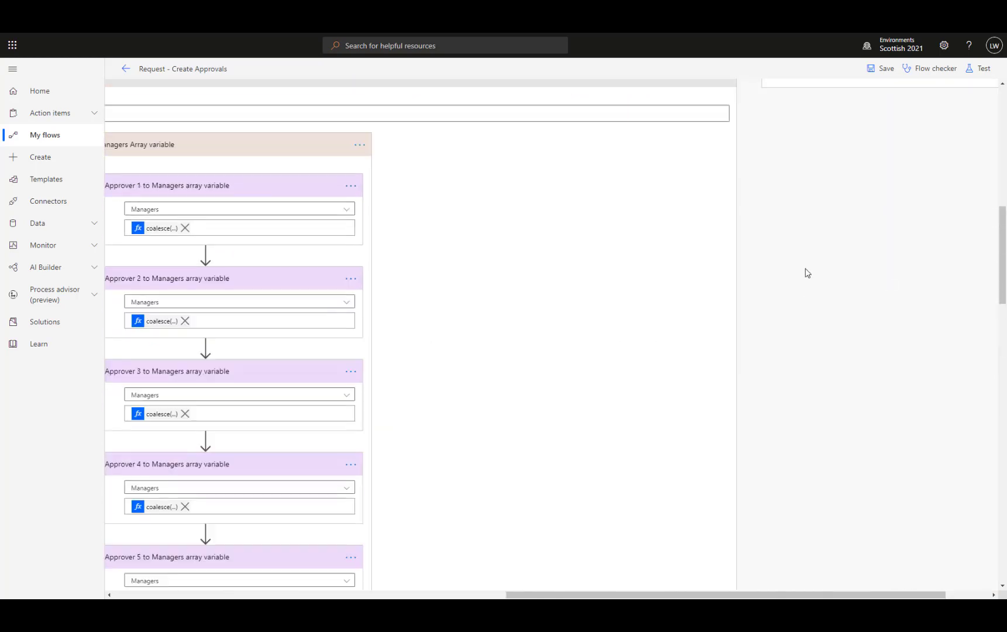
pyautogui.hscroll(-3, 671, 392)
pyautogui.scroll(3, 678, 375)
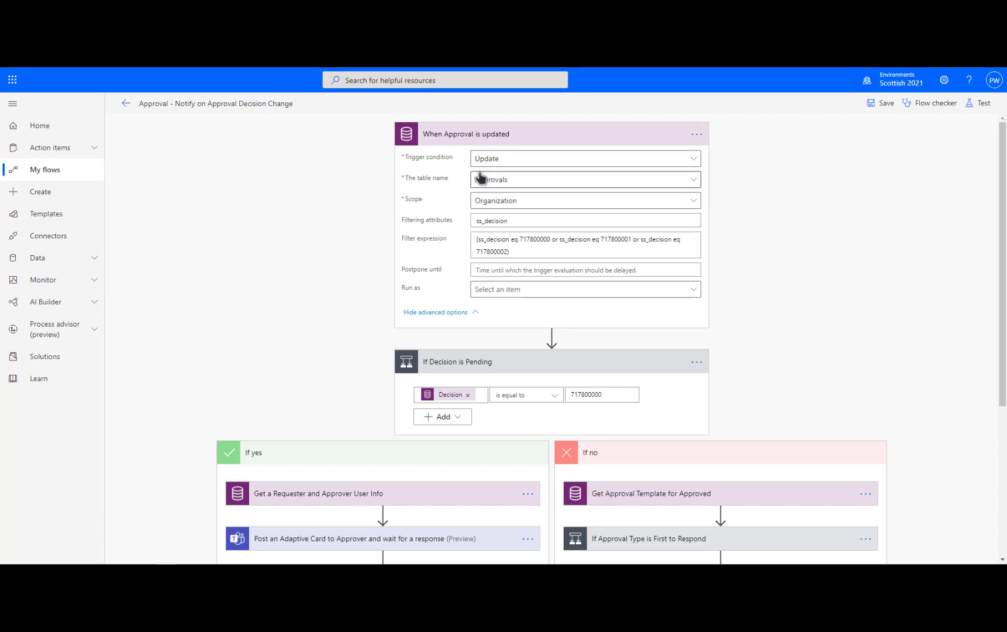
# - Examine the filtering attributes and filter expression of the When Approval is updated trigger in the Approval - Notify on Approval Decision Change flow
pyautogui.moveTo(487, 226)
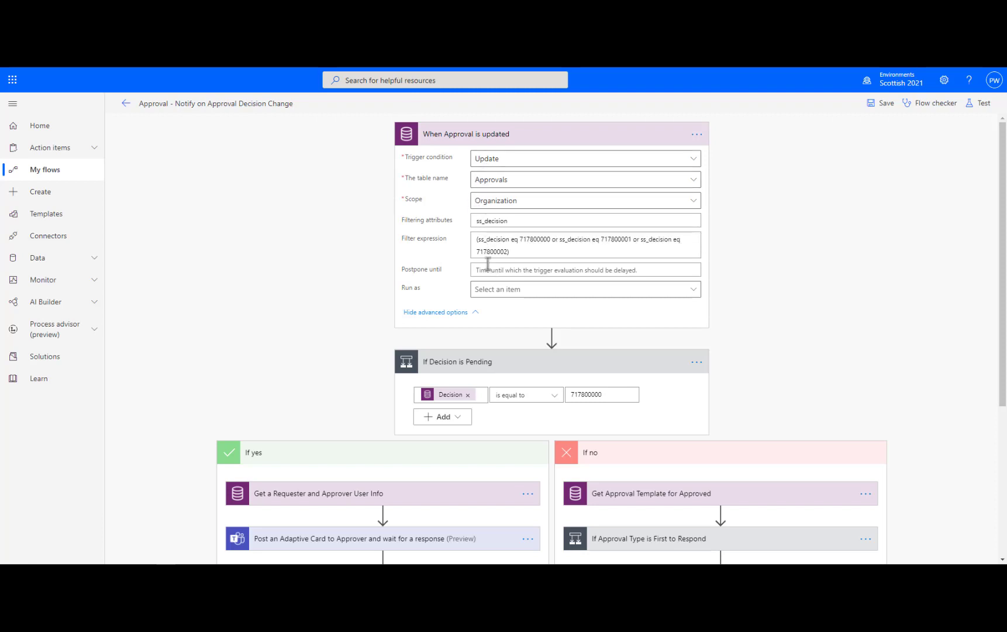
pyautogui.moveTo(534, 245)
pyautogui.scroll(-1, 374, 298)
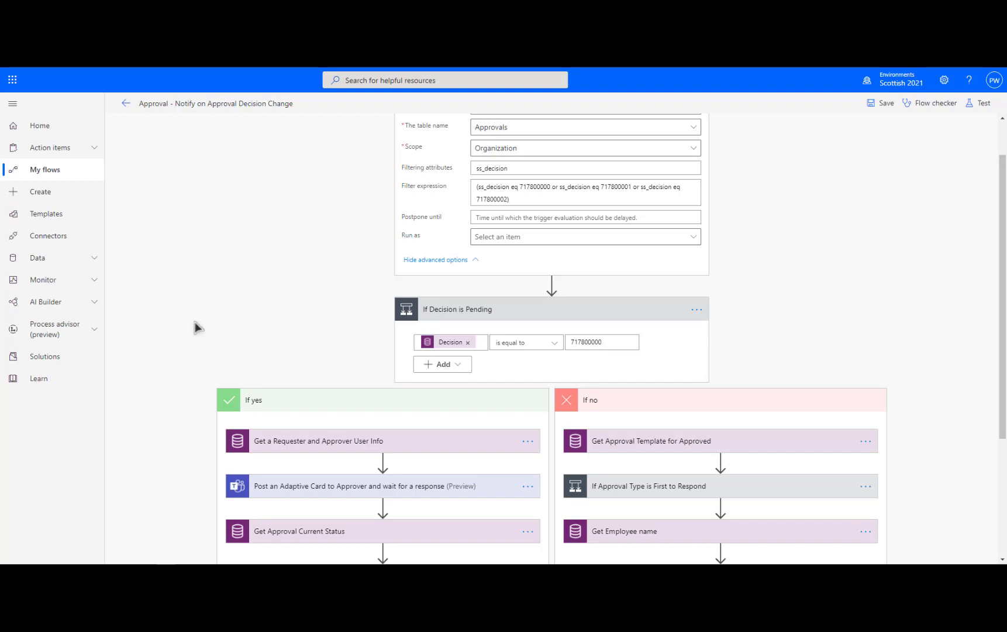
# - Review the branches of If Decision is Pending and examine the advanced options of Get a Requester and Approver User Info, including its Expand Query
pyautogui.scroll(-1, 170, 329)
pyautogui.scroll(-2, 171, 329)
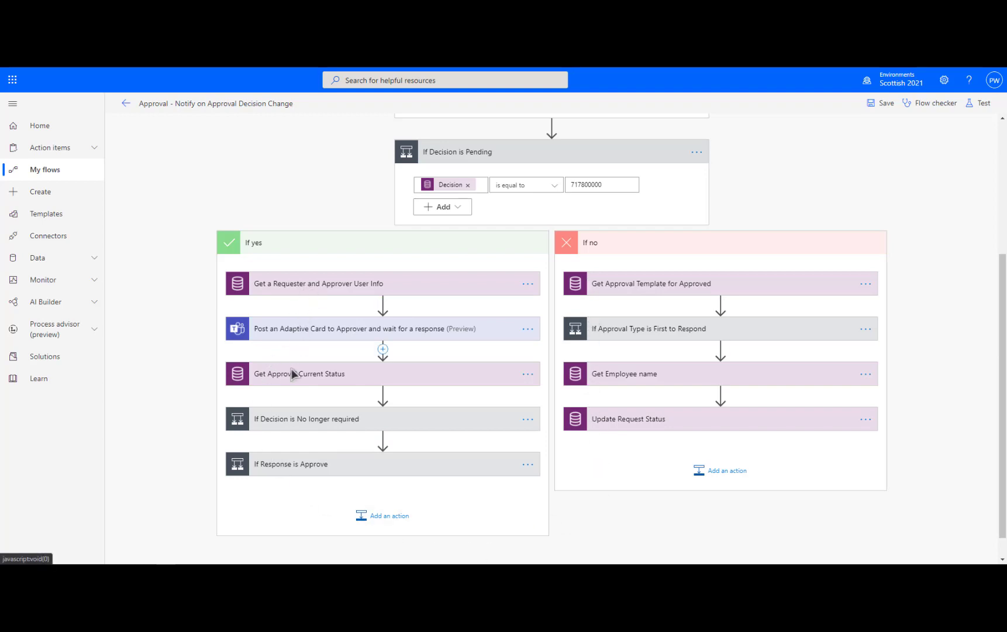
pyautogui.click(286, 285)
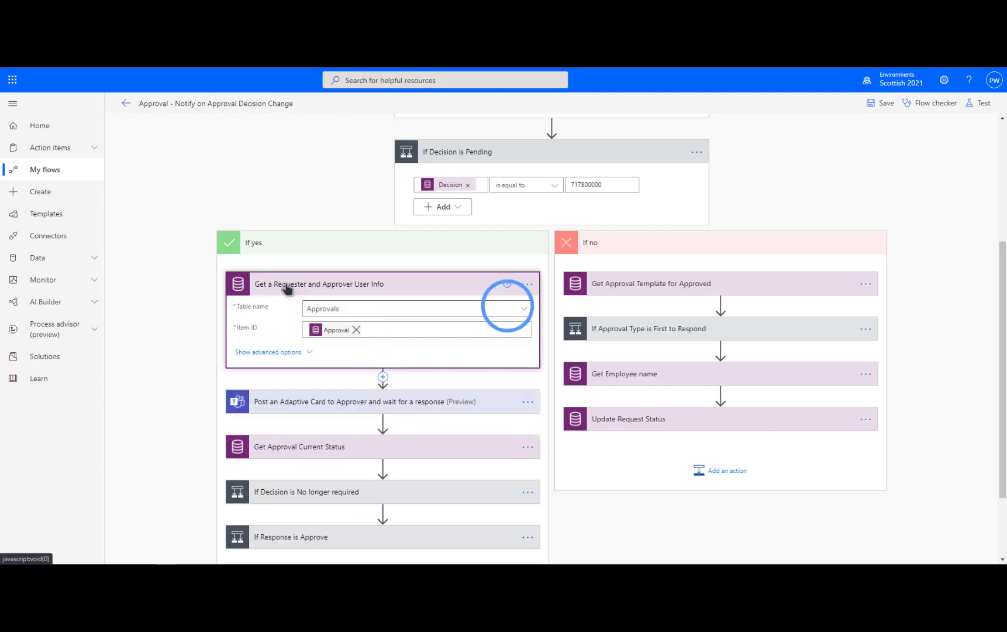
pyautogui.click(304, 352)
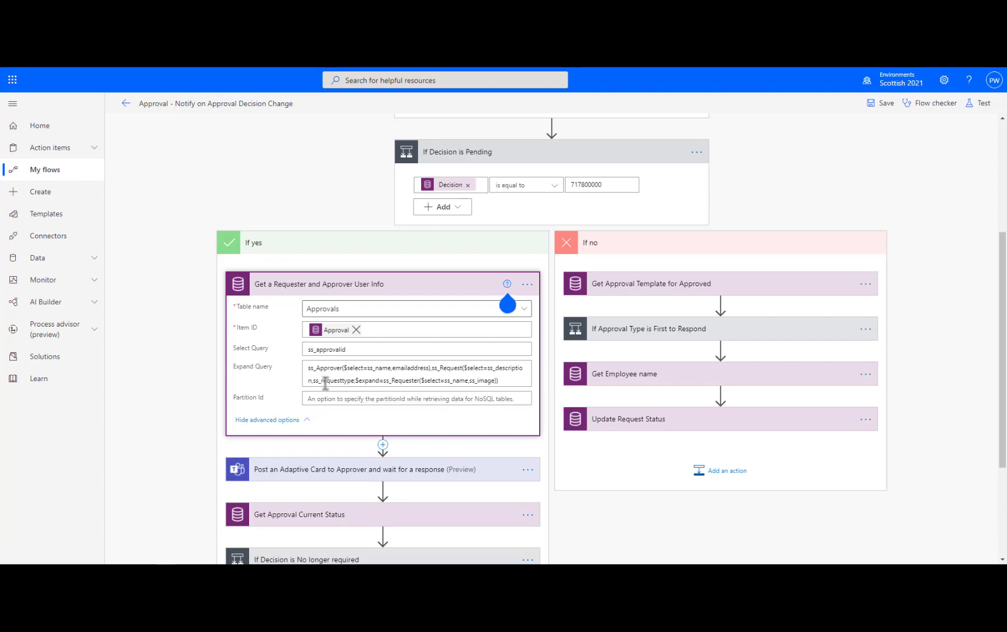
# - Expand the Post an Adaptive Card to Approver and wait for a response action and examine its Recipient and Message fields
pyautogui.scroll(-1, 326, 386)
pyautogui.scroll(-2, 326, 391)
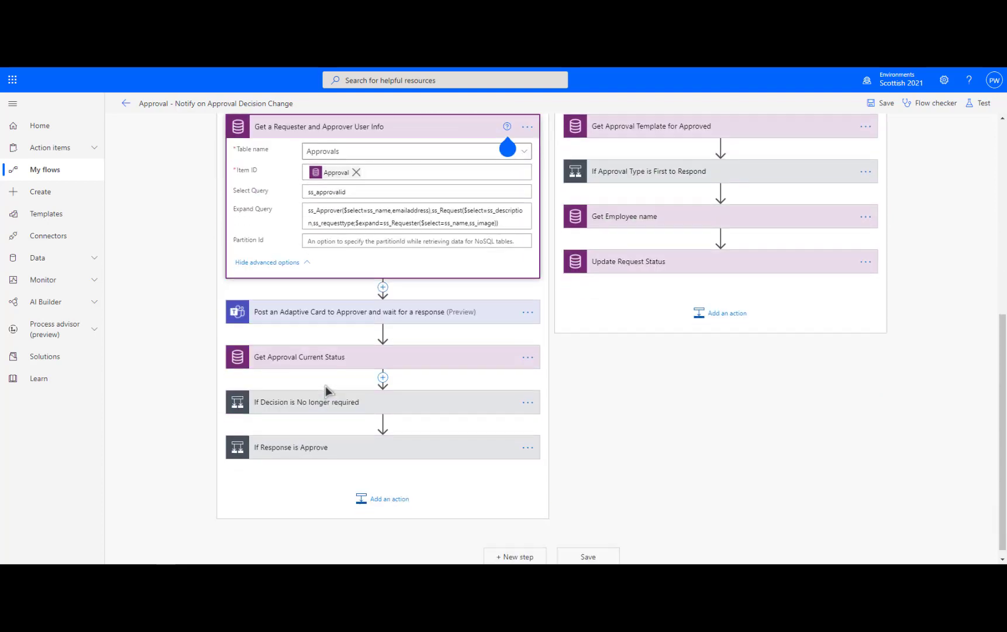
pyautogui.click(321, 313)
pyautogui.scroll(-1, 321, 315)
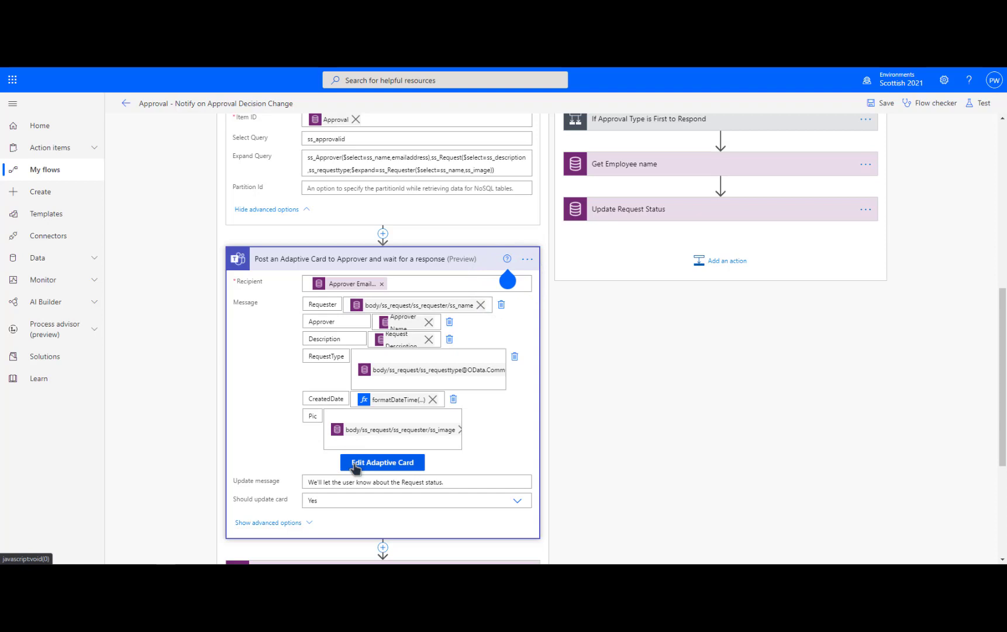
pyautogui.scroll(-2, 220, 448)
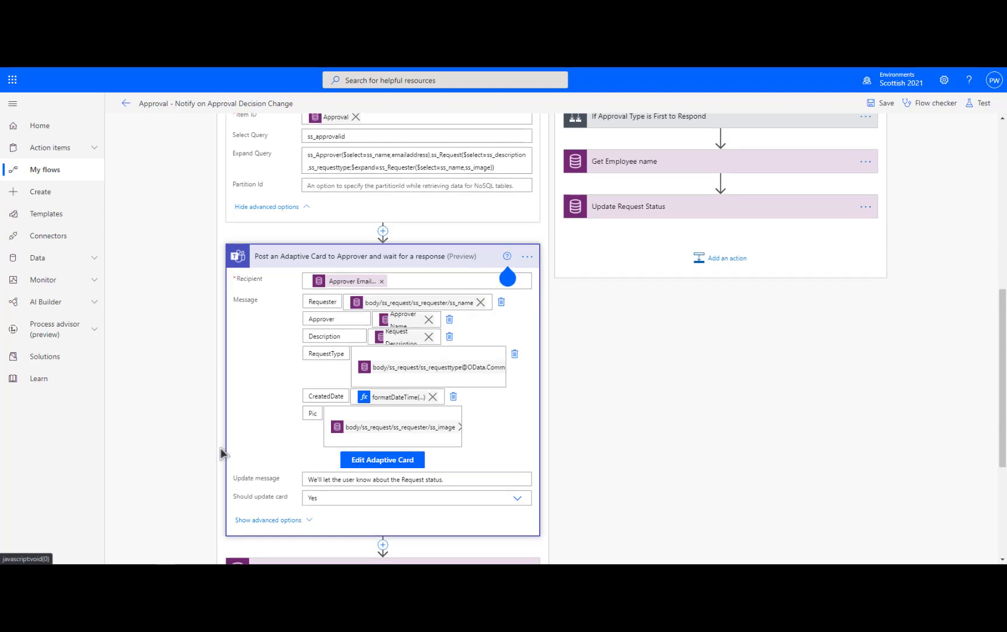
# - Open the approver card's adaptive card editor, examine the Url binding of the requester image, and close the editor
pyautogui.click(355, 357)
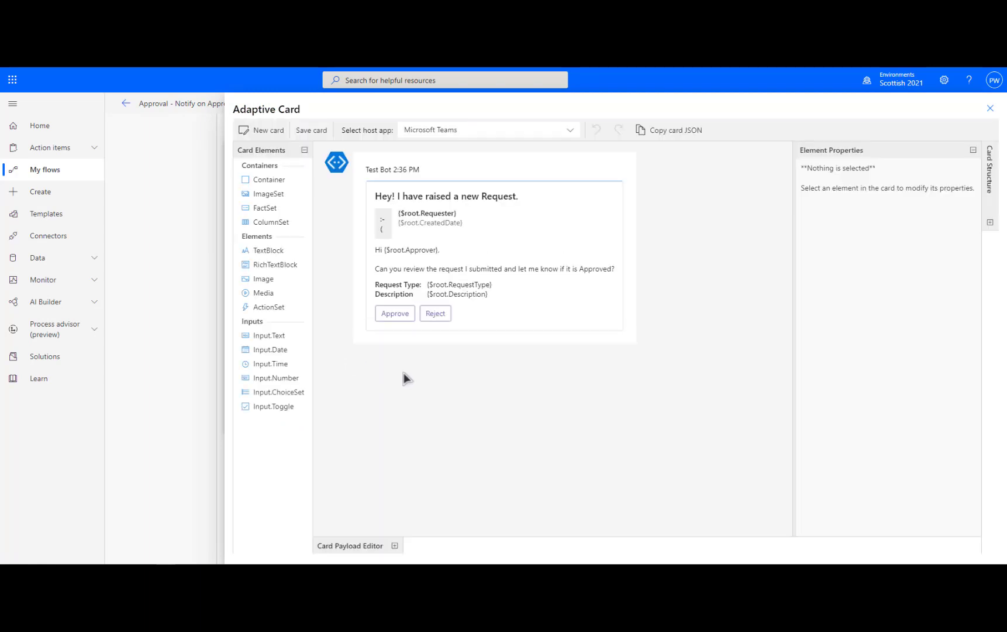
pyautogui.click(386, 232)
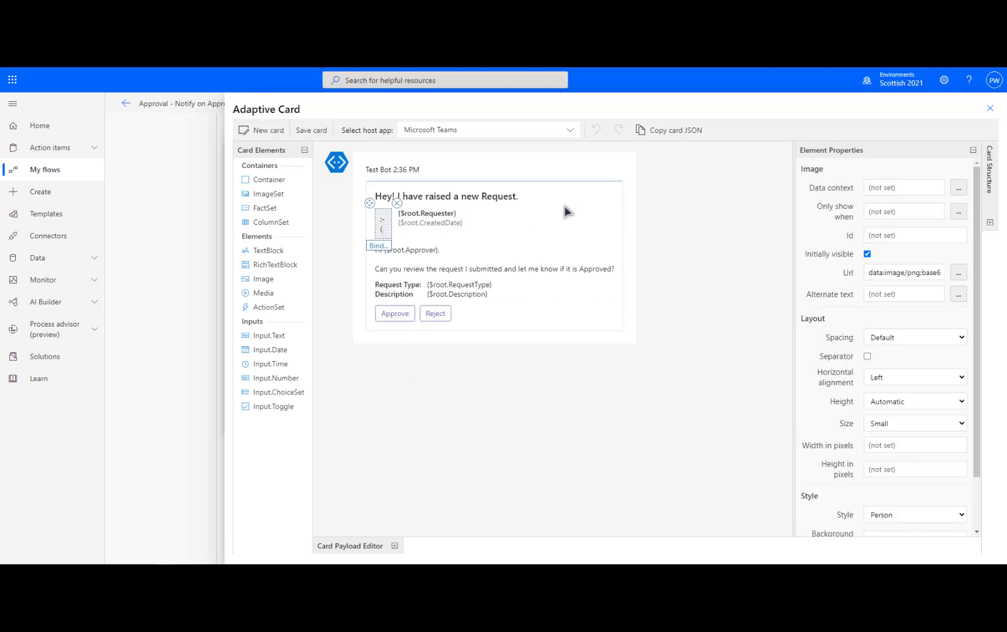
pyautogui.click(921, 274)
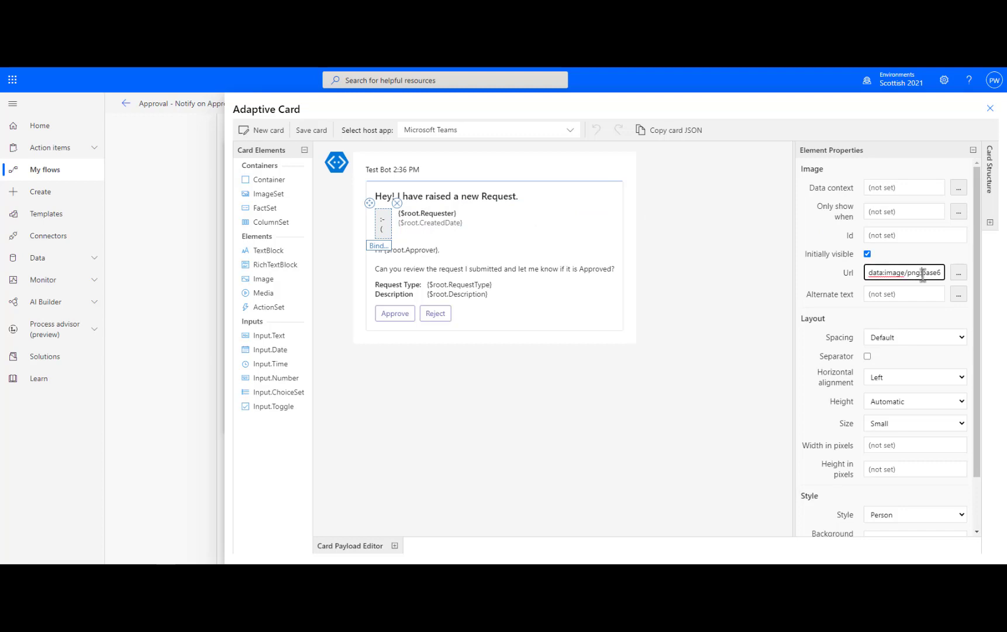
pyautogui.write('{$root.Pic')
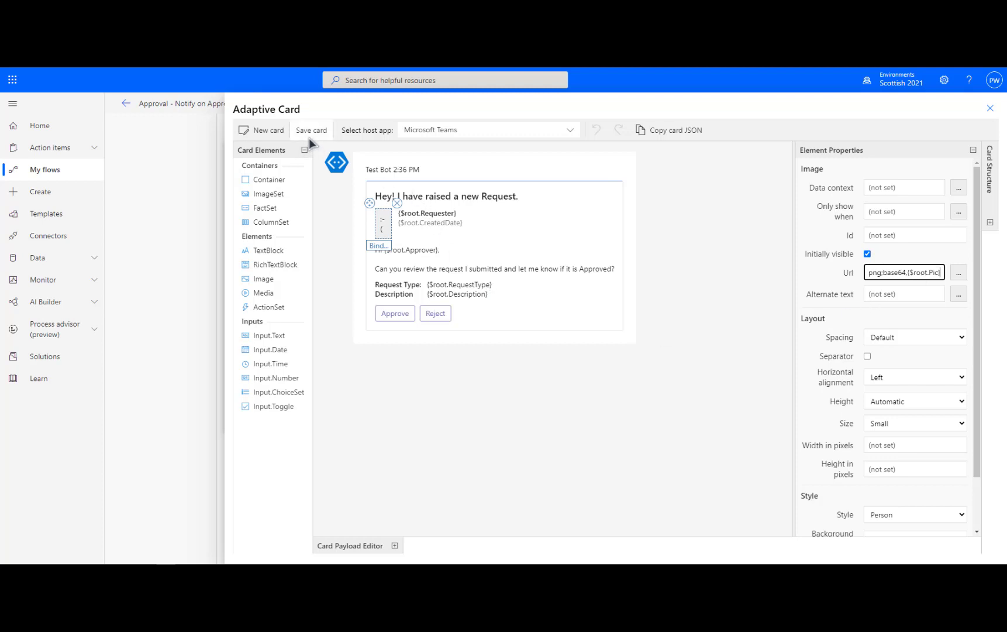
pyautogui.click(988, 110)
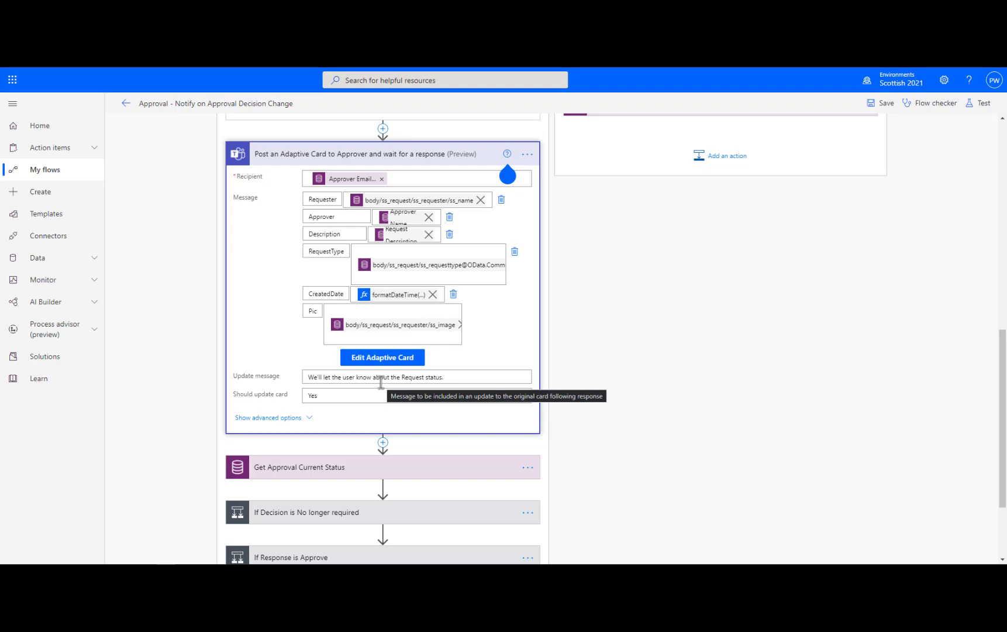
# - Expand and examine the Get Approval Current Status action and the If Decision is No longer required condition with its Terminate branch
pyautogui.scroll(-3, 515, 386)
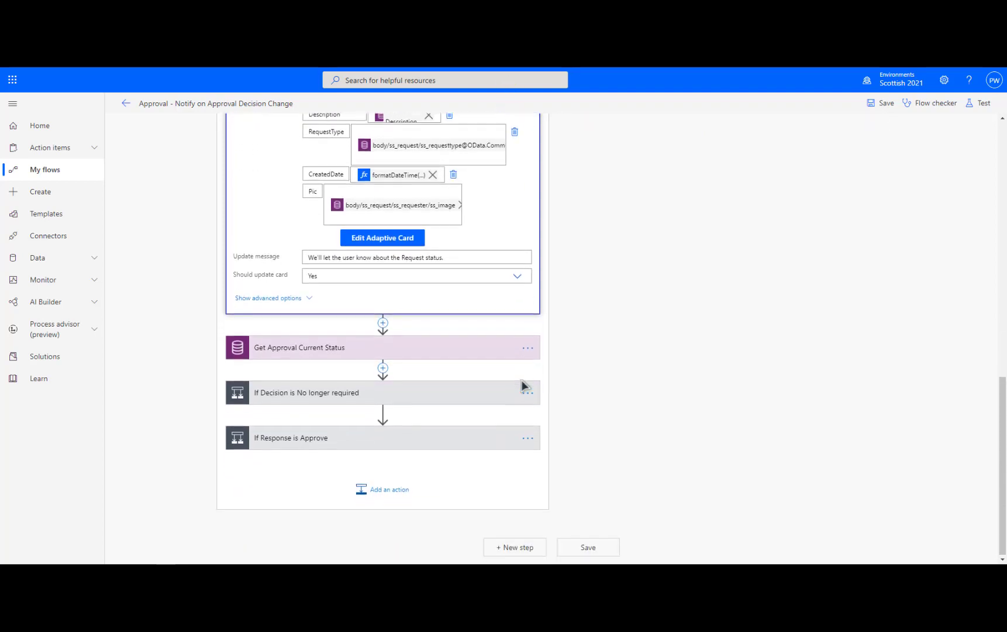
pyautogui.click(302, 352)
pyautogui.scroll(-1, 152, 380)
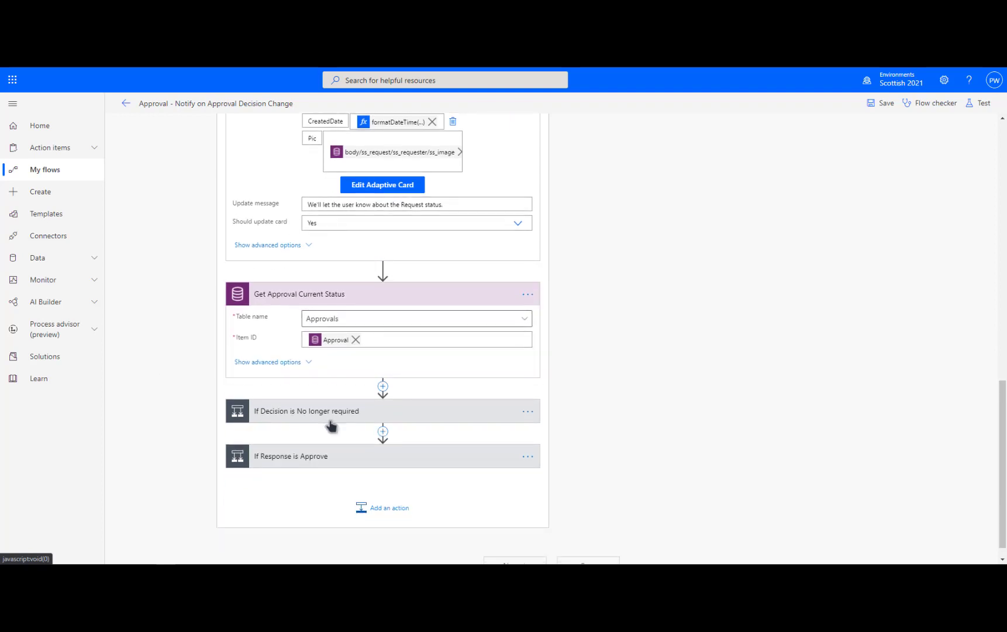
pyautogui.click(329, 419)
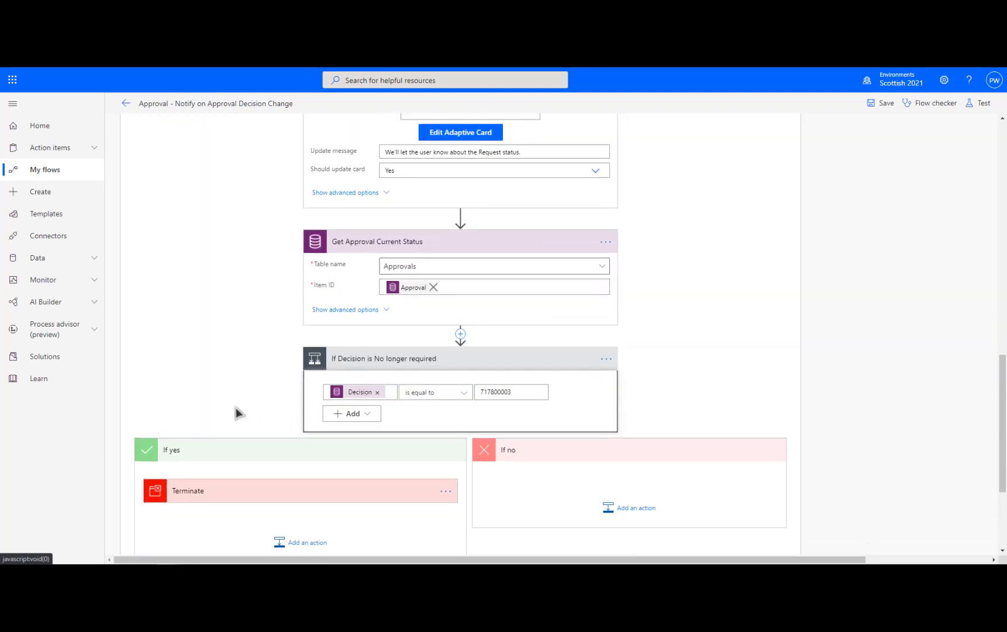
pyautogui.scroll(-1, 239, 413)
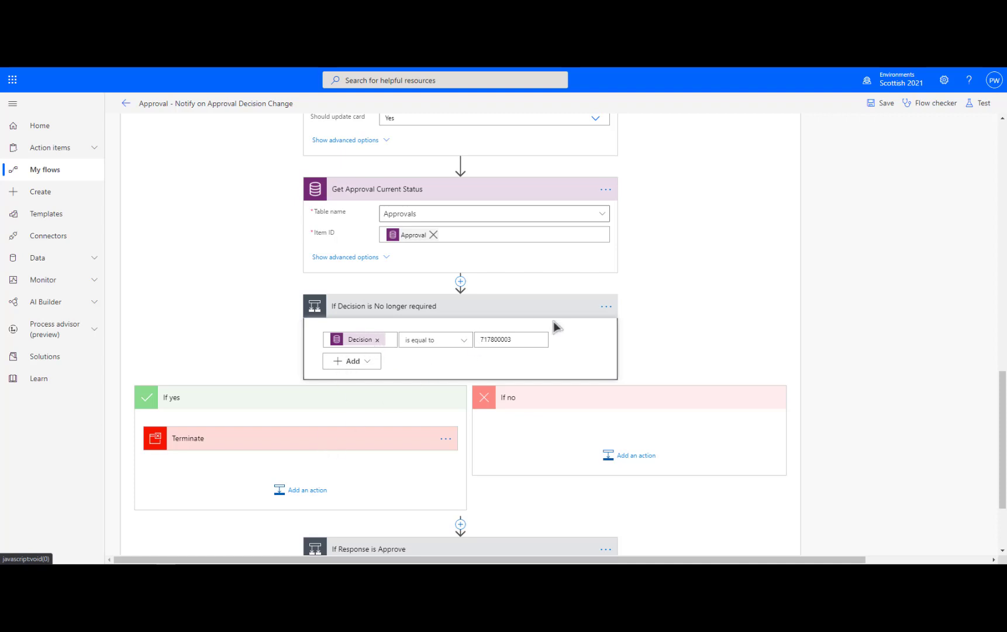
pyautogui.scroll(-1, 601, 354)
pyautogui.scroll(-2, 625, 270)
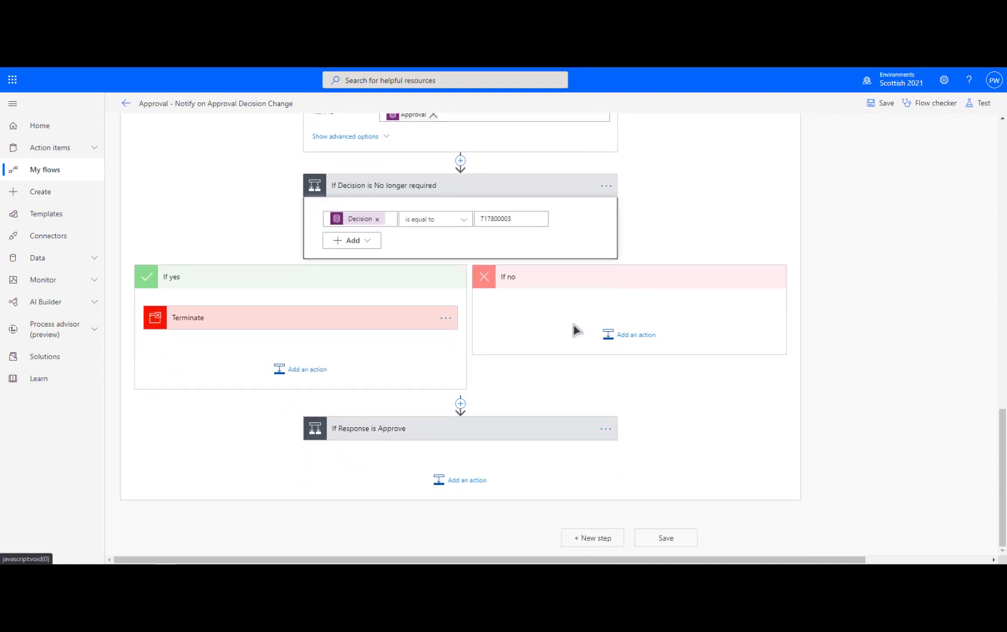
# - Expand the If Response is Approve condition and examine its If yes and If no branches
pyautogui.click(508, 433)
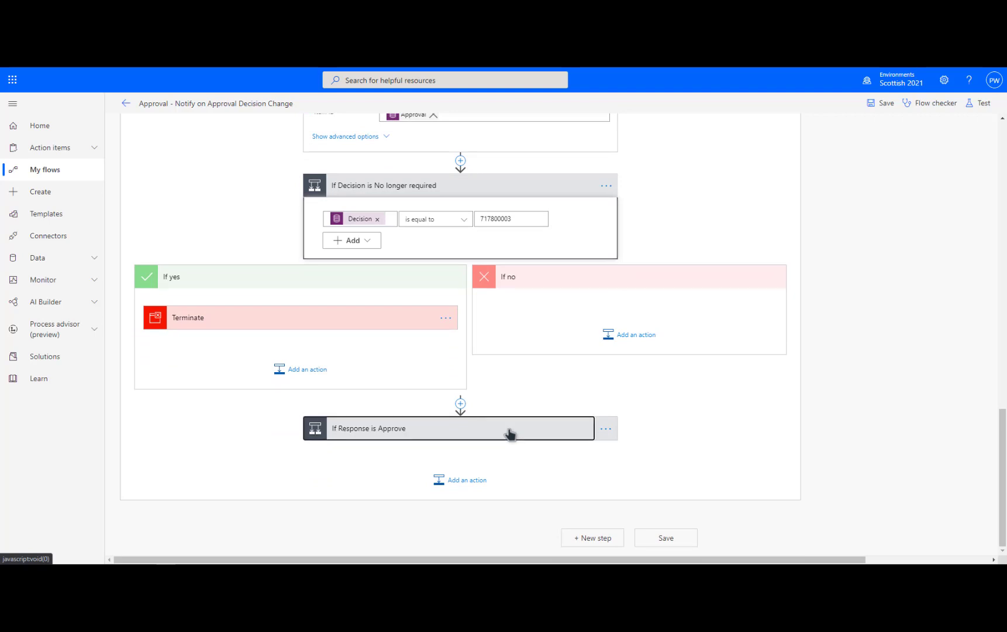
pyautogui.scroll(-3, 509, 433)
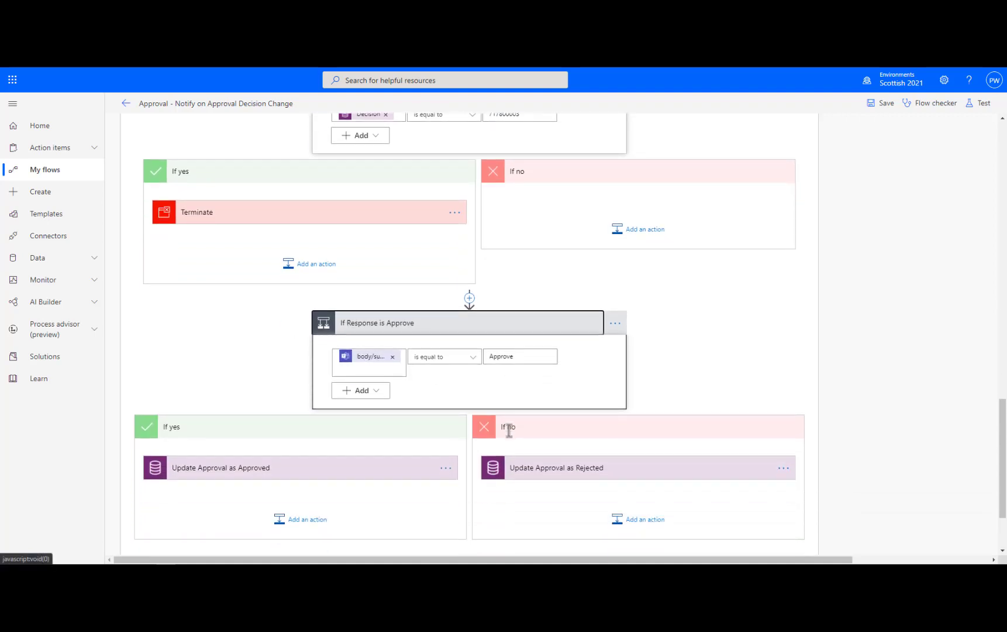
pyautogui.scroll(-1, 508, 430)
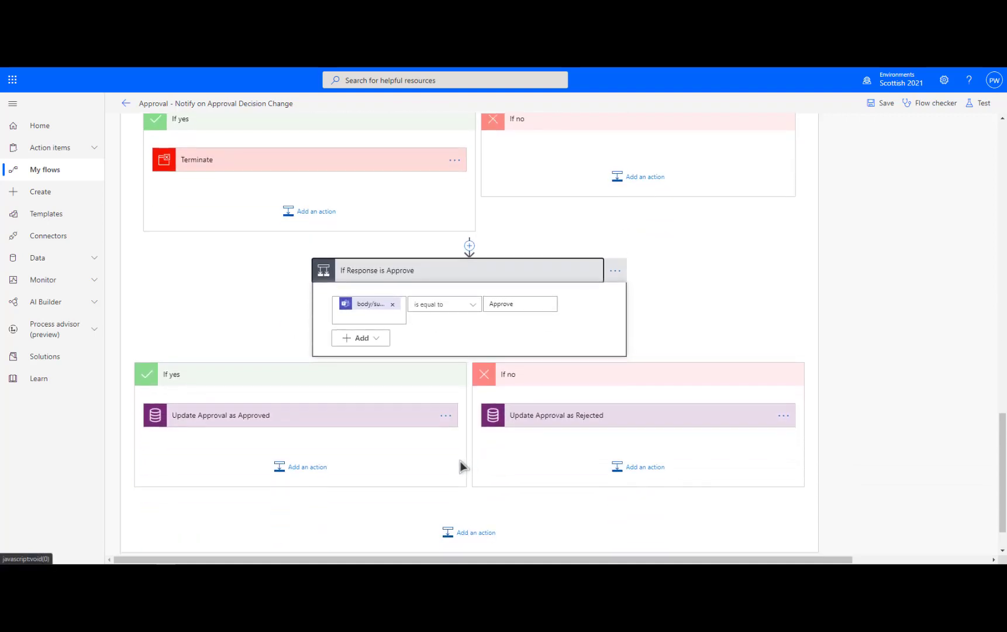
# - Show the advanced options of Update Approval as Approved and Update Approval as Rejected and compare their Comments, Decision and Decision Date fields
pyautogui.click(346, 418)
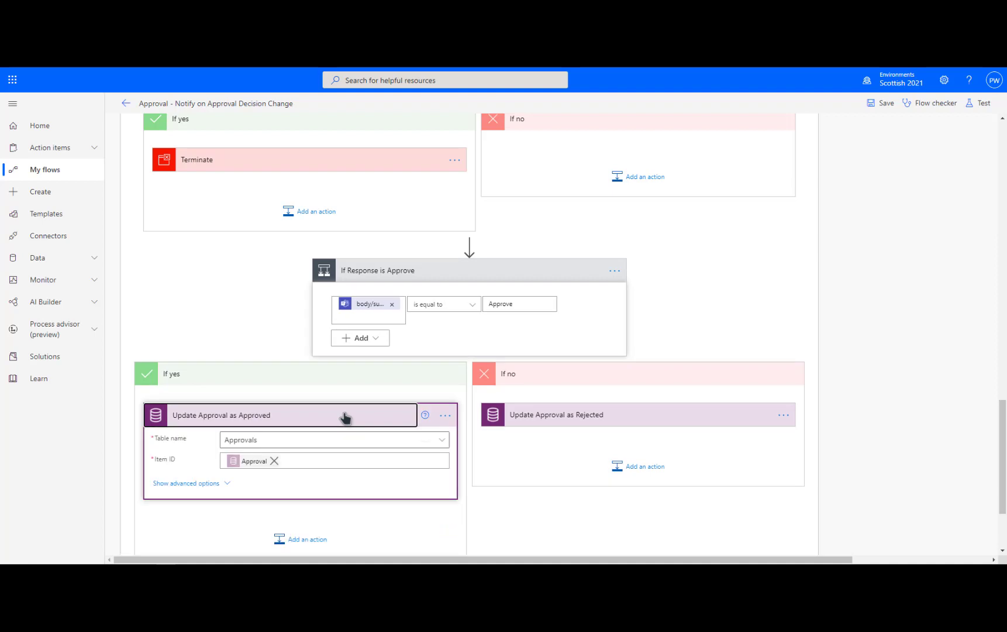
pyautogui.click(195, 483)
pyautogui.scroll(-3, 303, 468)
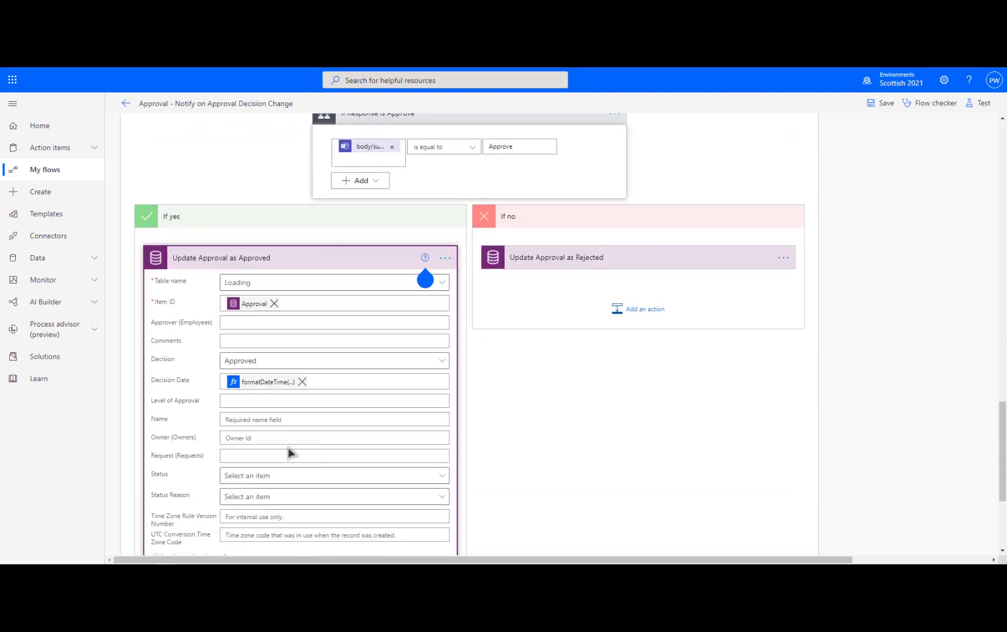
pyautogui.scroll(-2, 288, 452)
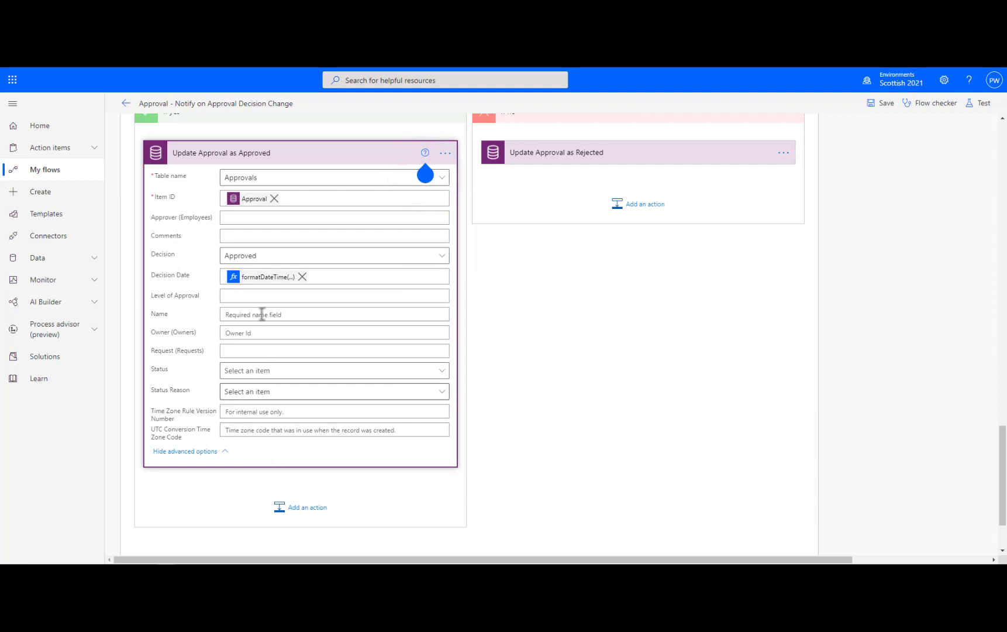
pyautogui.click(535, 153)
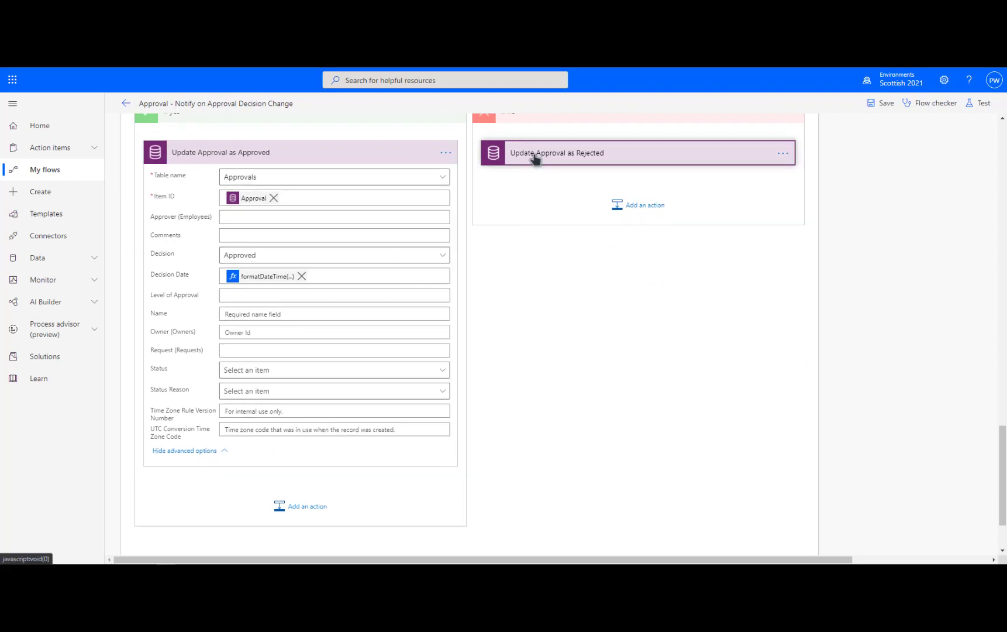
pyautogui.click(536, 222)
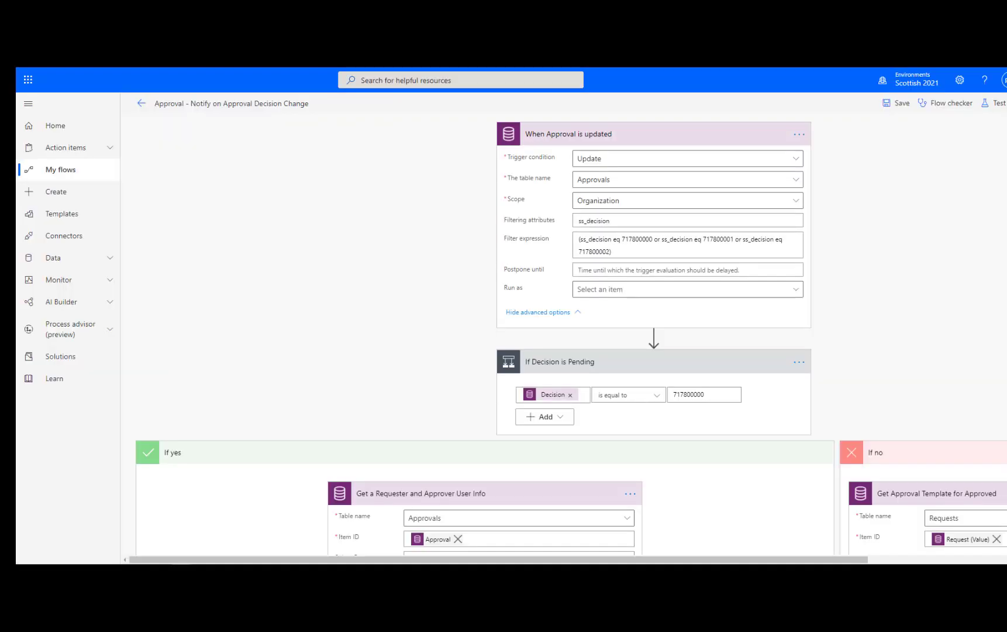
pyautogui.scroll(-15, 603, 189)
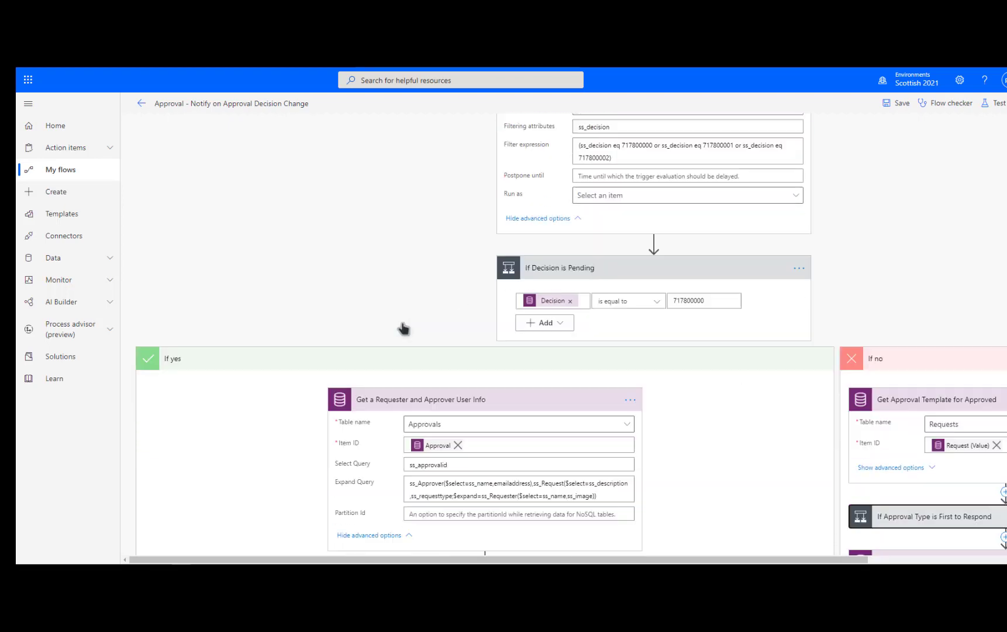
pyautogui.scroll(-7, 323, 390)
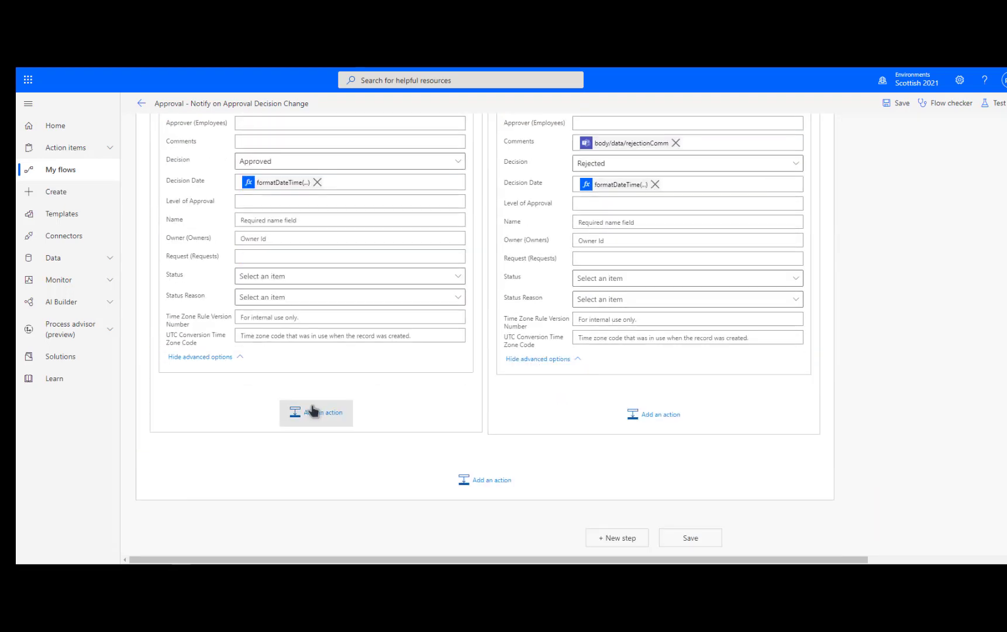
pyautogui.scroll(3, 342, 328)
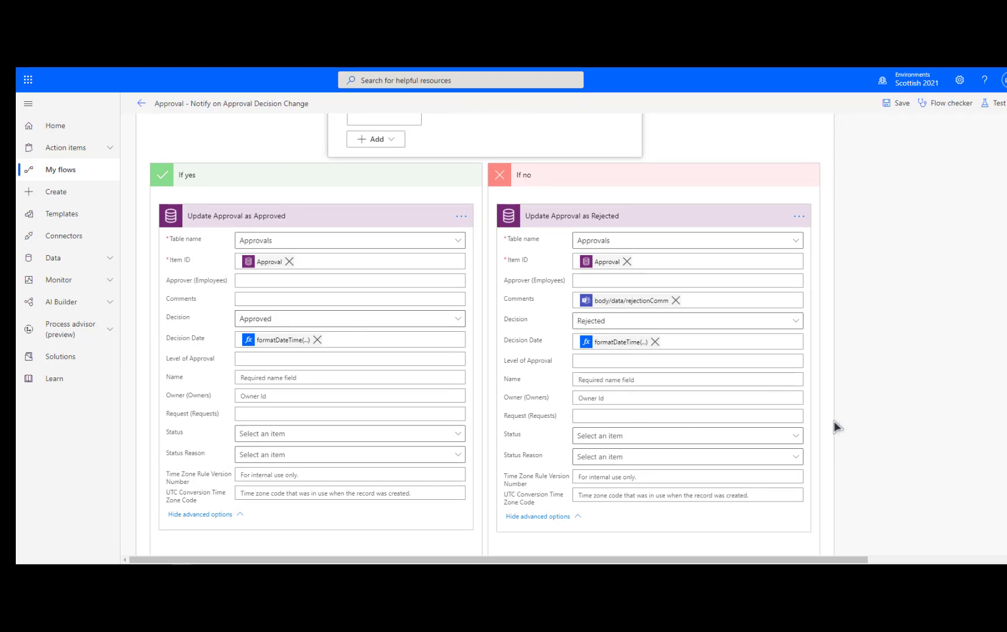
# - Review the actions in the If no branch of If Decision is Pending, from Get Approval Template for Approved to Update Request Status
pyautogui.scroll(10, 906, 453)
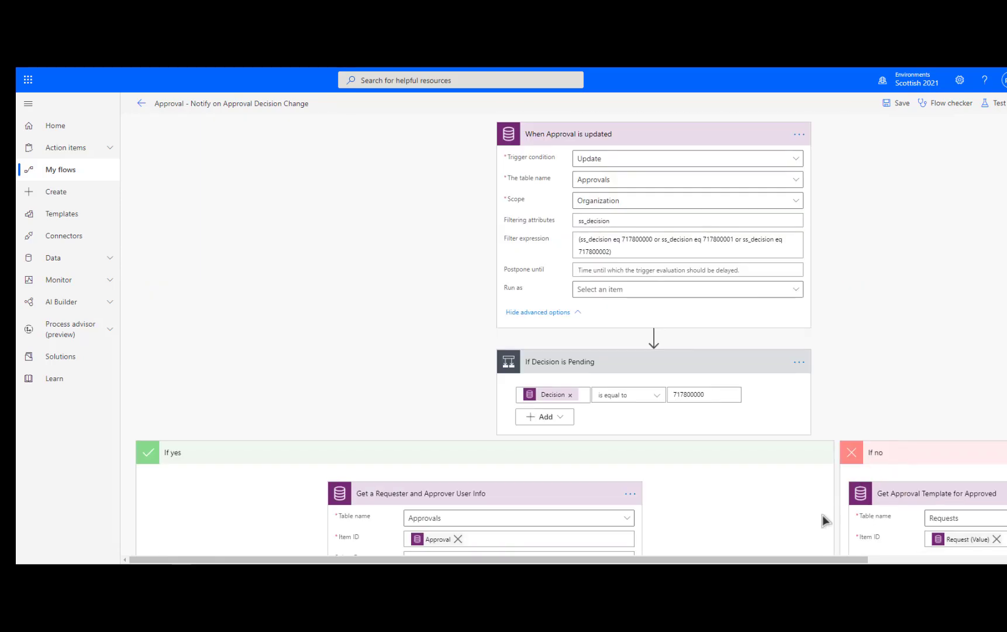
pyautogui.moveTo(759, 561); pyautogui.dragTo(936, 556)
pyautogui.scroll(-3, 906, 483)
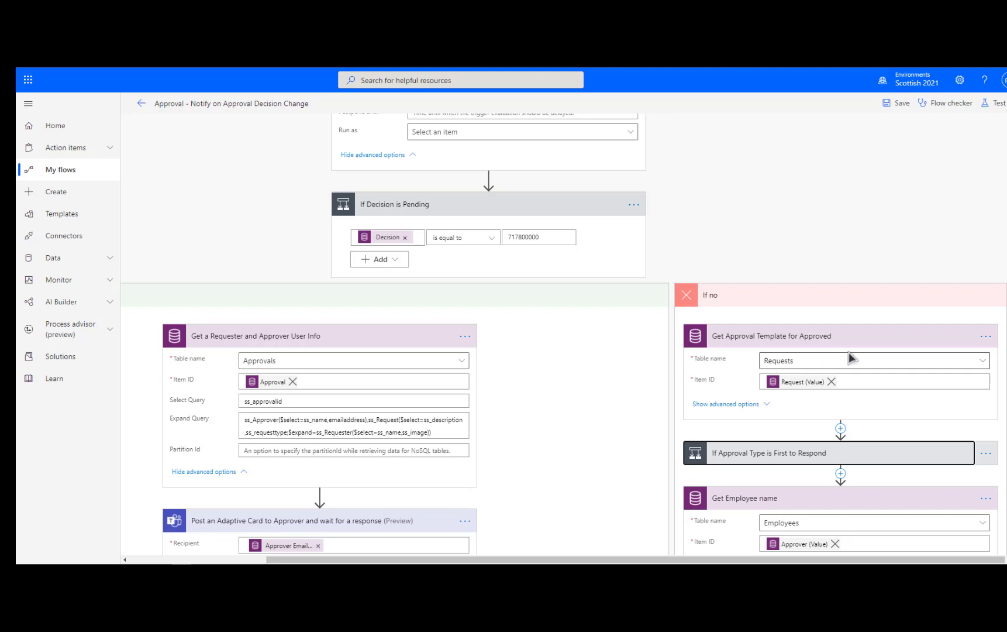
pyautogui.scroll(-3, 849, 355)
pyautogui.scroll(-2, 877, 358)
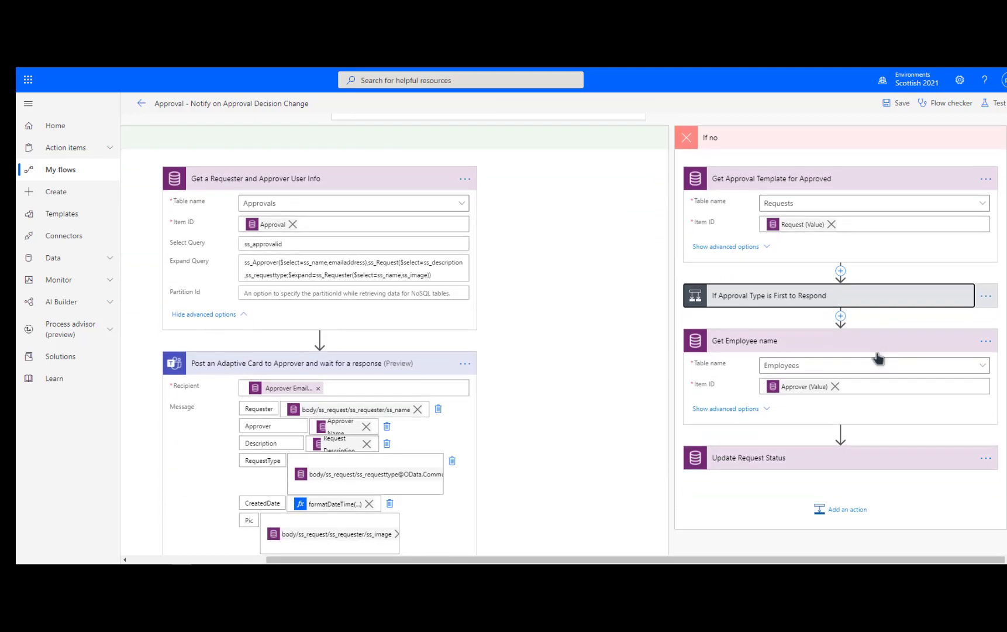
# - Expand If Approval Type is First to Respond and examine its If no branch, including the Filter Query of List next level of Approval
pyautogui.click(877, 301)
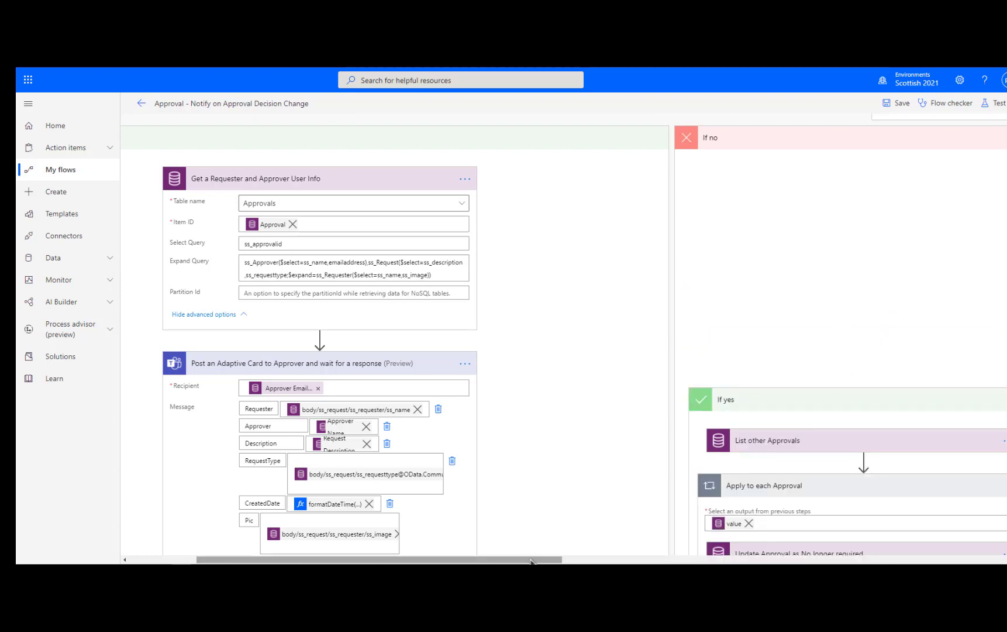
pyautogui.moveTo(531, 560); pyautogui.dragTo(881, 560)
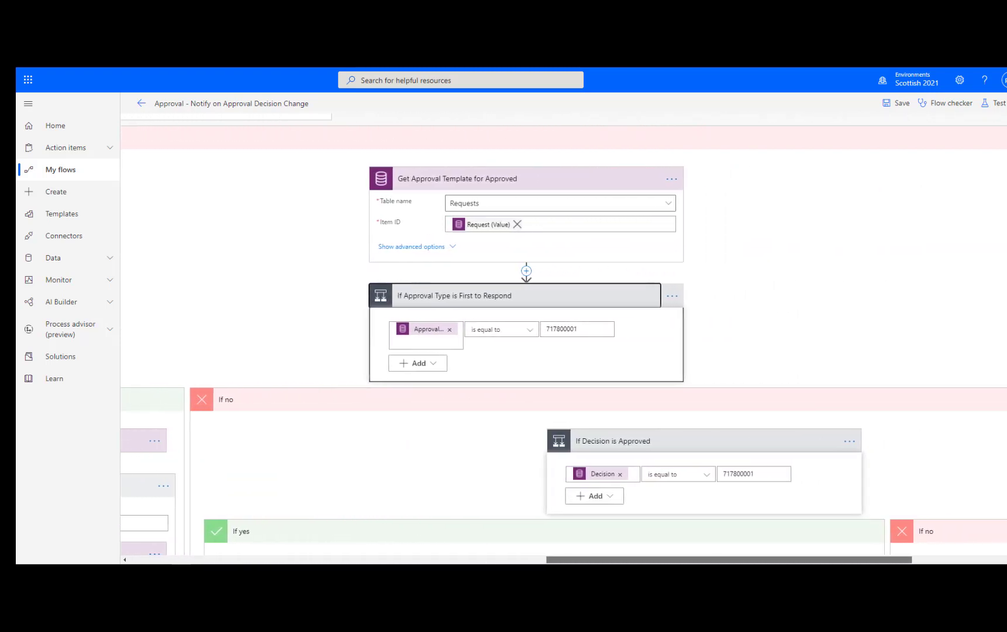
pyautogui.scroll(-2, 913, 237)
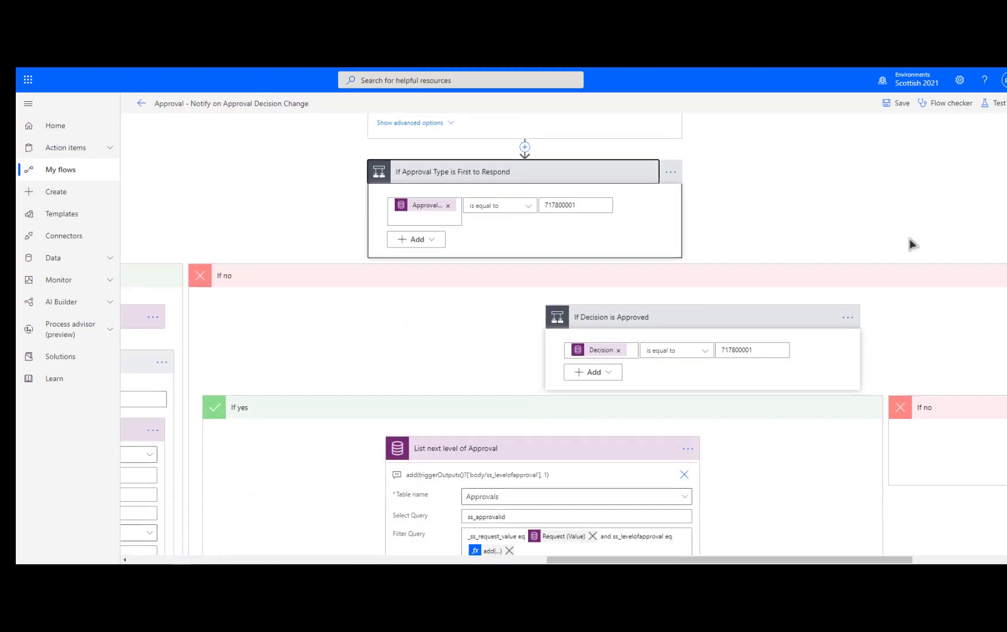
pyautogui.scroll(-3, 910, 239)
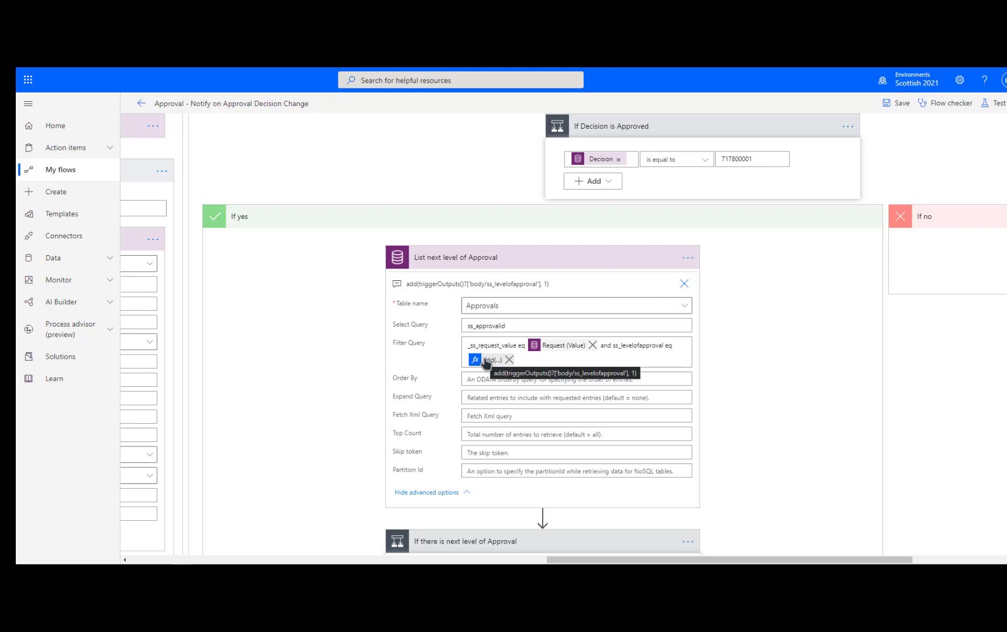
# - Examine the If there is next level of Approval condition and show the advanced options of its Update Approval as Pending action
pyautogui.scroll(-3, 485, 362)
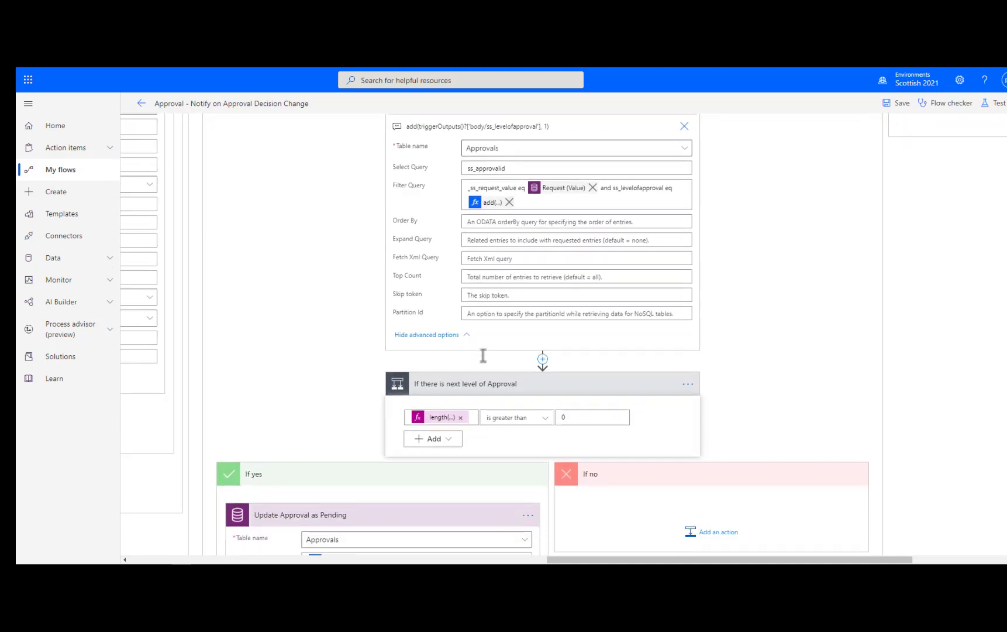
pyautogui.scroll(-1, 483, 355)
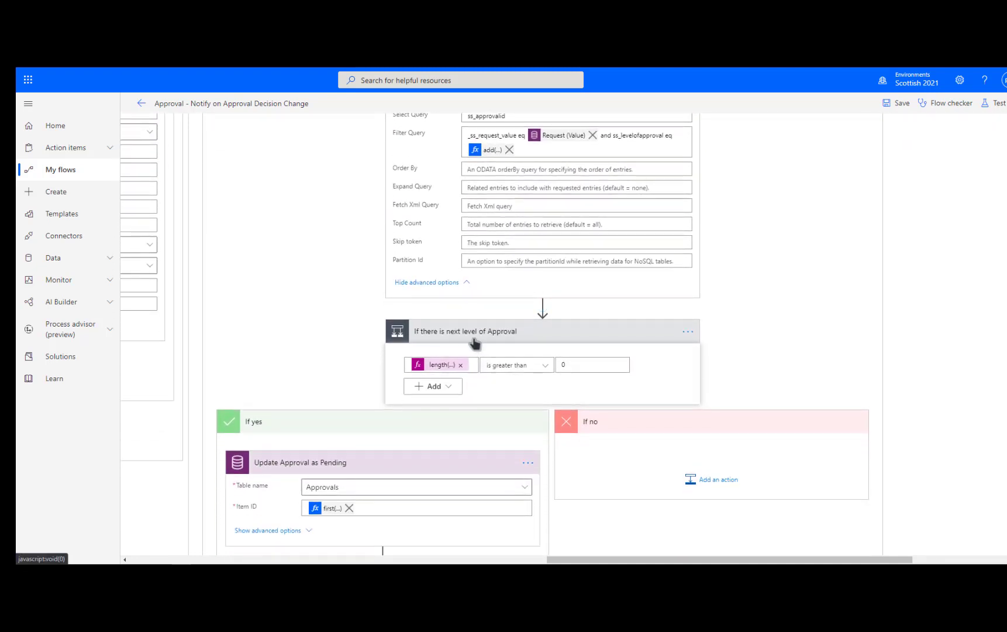
pyautogui.scroll(-2, 475, 343)
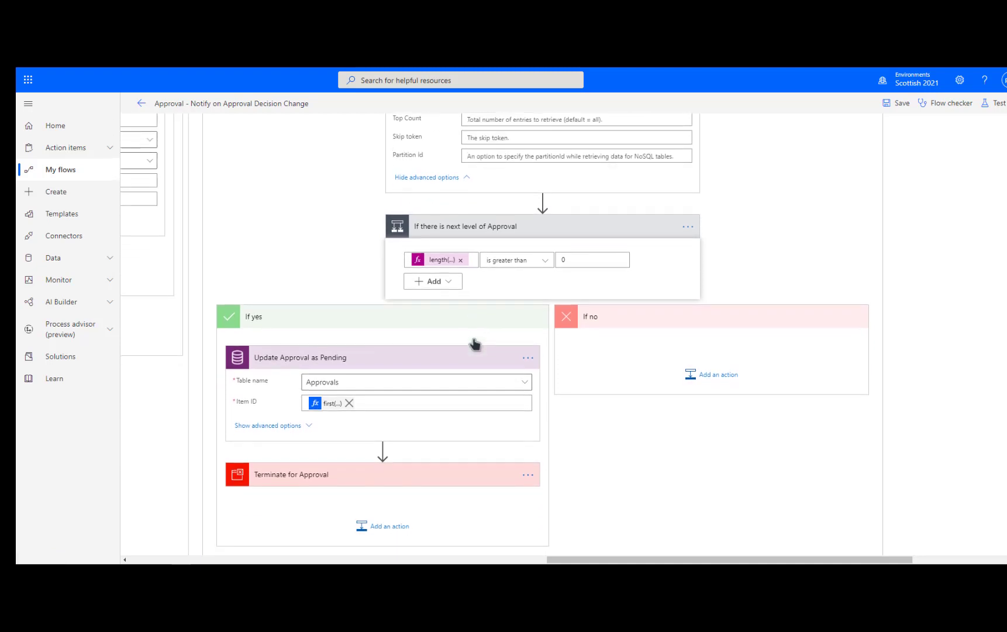
pyautogui.click(285, 427)
pyautogui.scroll(-1, 287, 429)
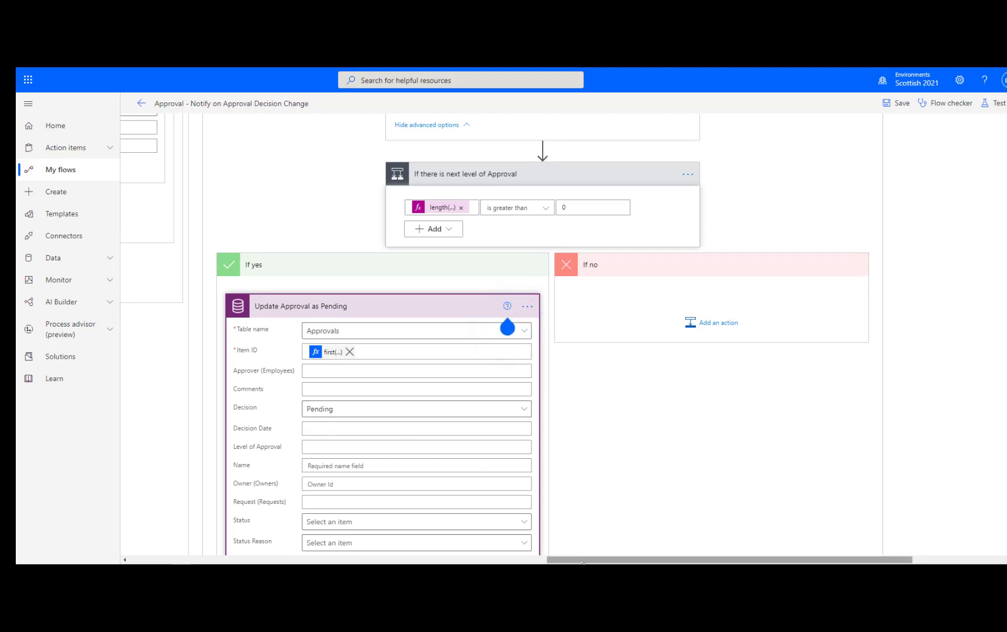
# - Examine the end of the If yes branch of If there is next level of Approval, including the Terminate for Approval action
pyautogui.moveTo(582, 561); pyautogui.dragTo(582, 562)
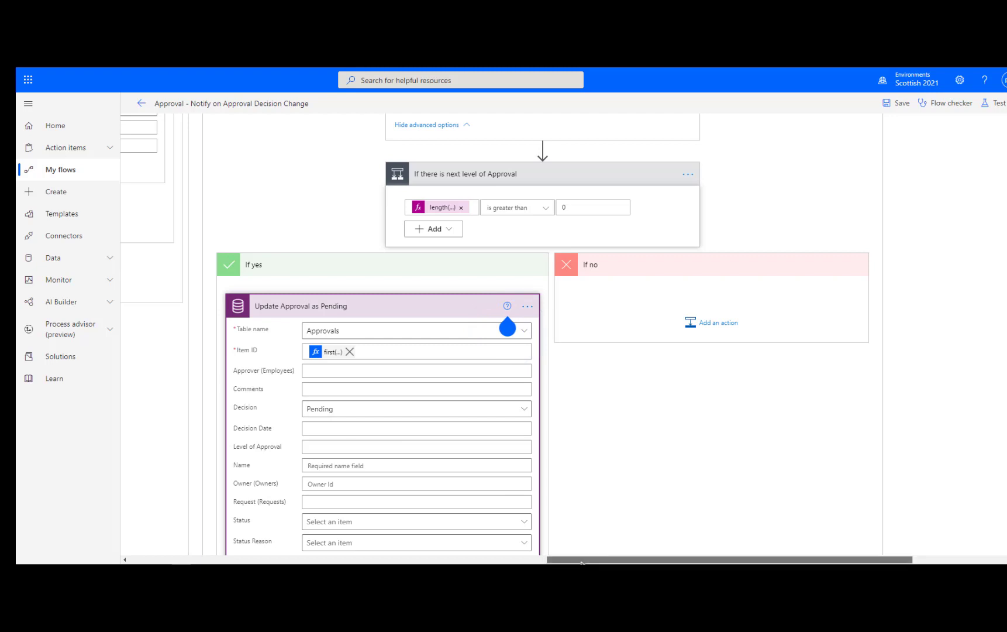
pyautogui.scroll(-5, 566, 465)
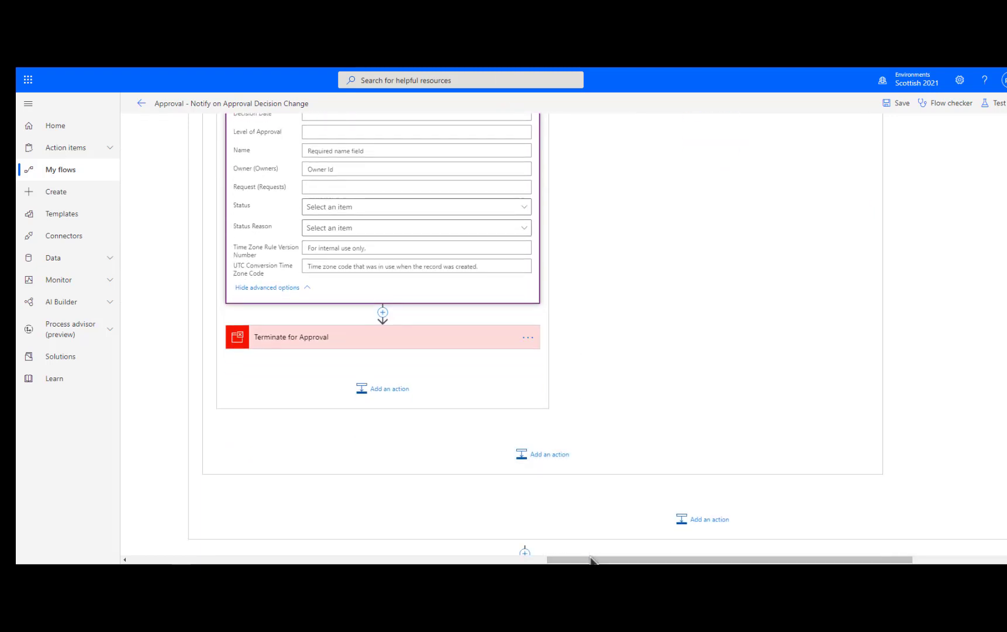
pyautogui.moveTo(591, 561); pyautogui.dragTo(442, 537)
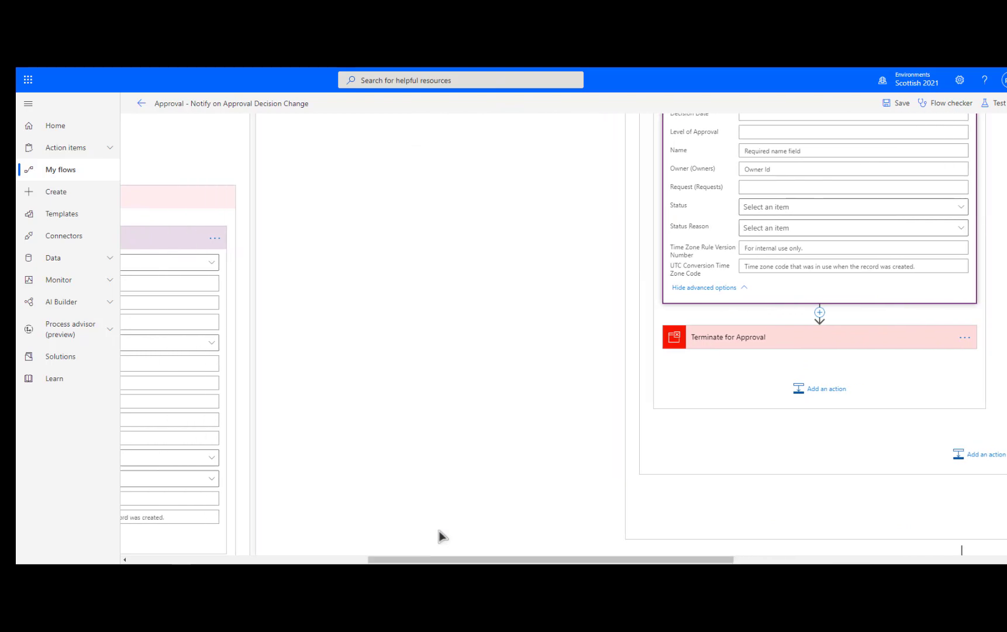
# - Review the If yes branch of If Decision is Pending, from Get a Requester and Approver User Info to the approved and rejected updates
pyautogui.scroll(10, 544, 471)
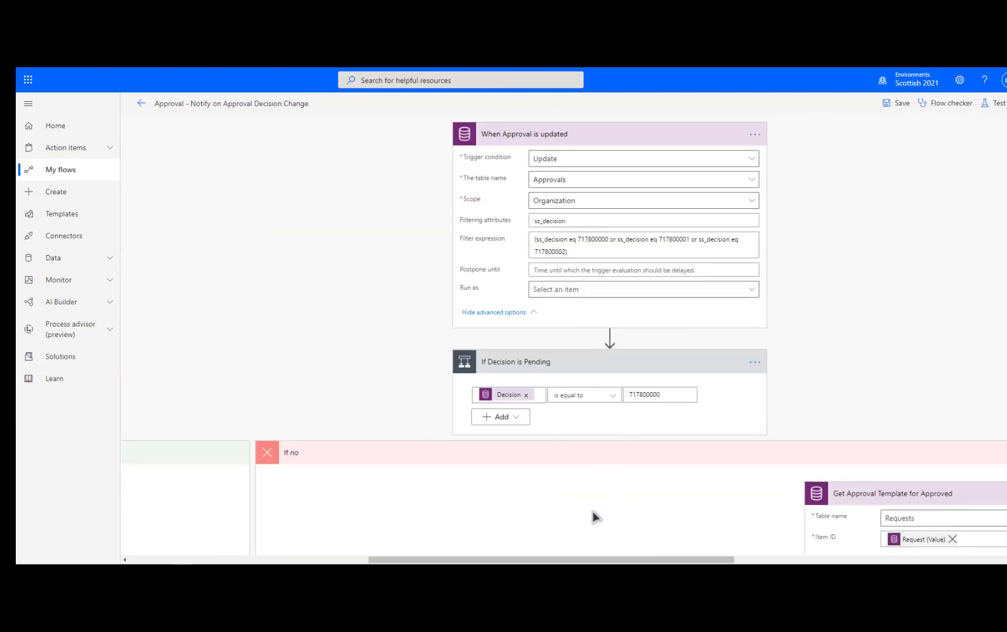
pyautogui.moveTo(565, 560); pyautogui.dragTo(341, 541)
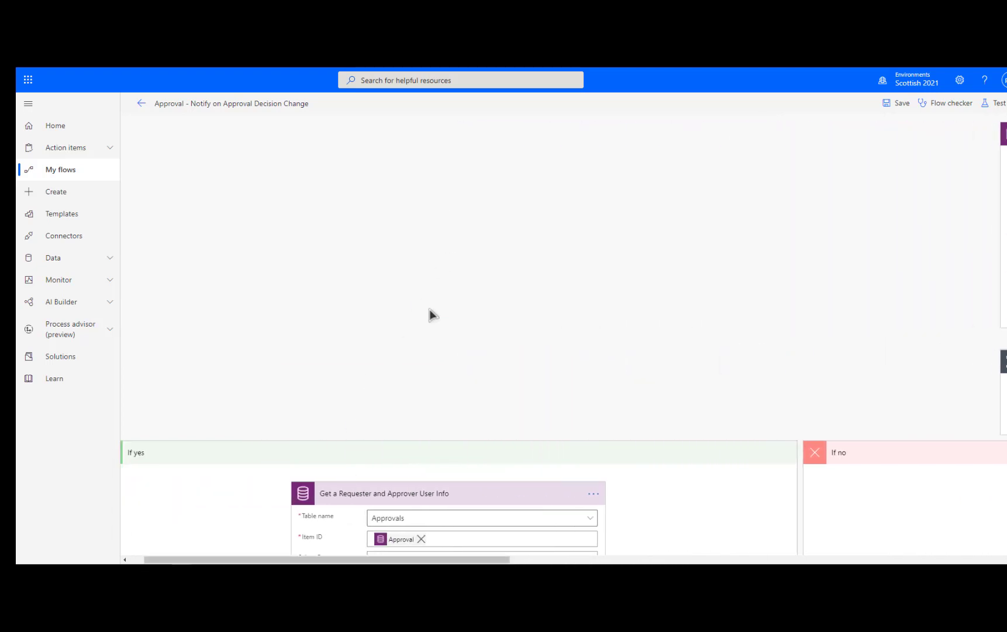
pyautogui.scroll(-8, 430, 309)
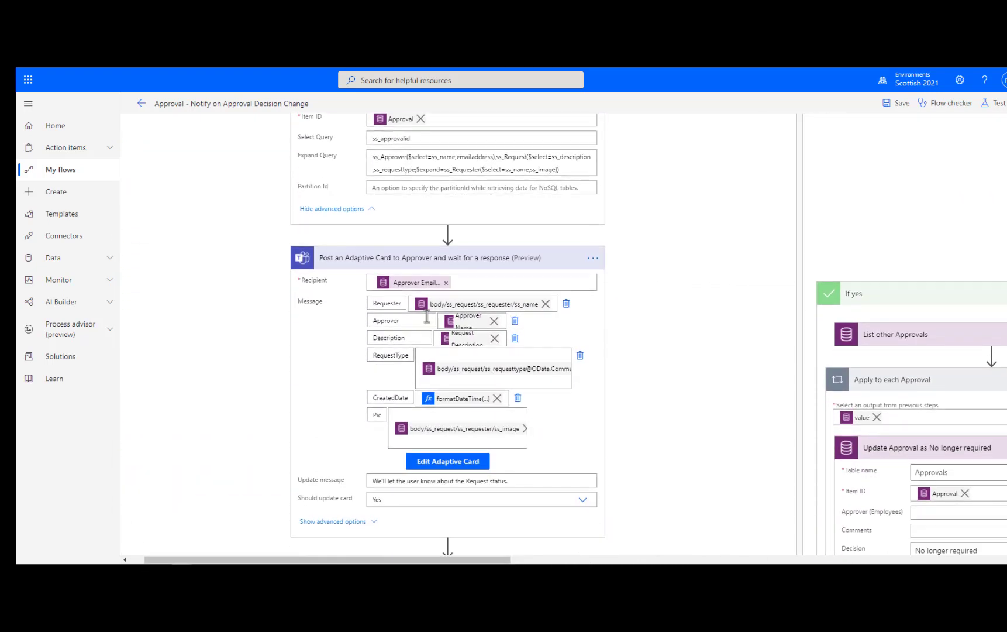
pyautogui.scroll(-7, 427, 318)
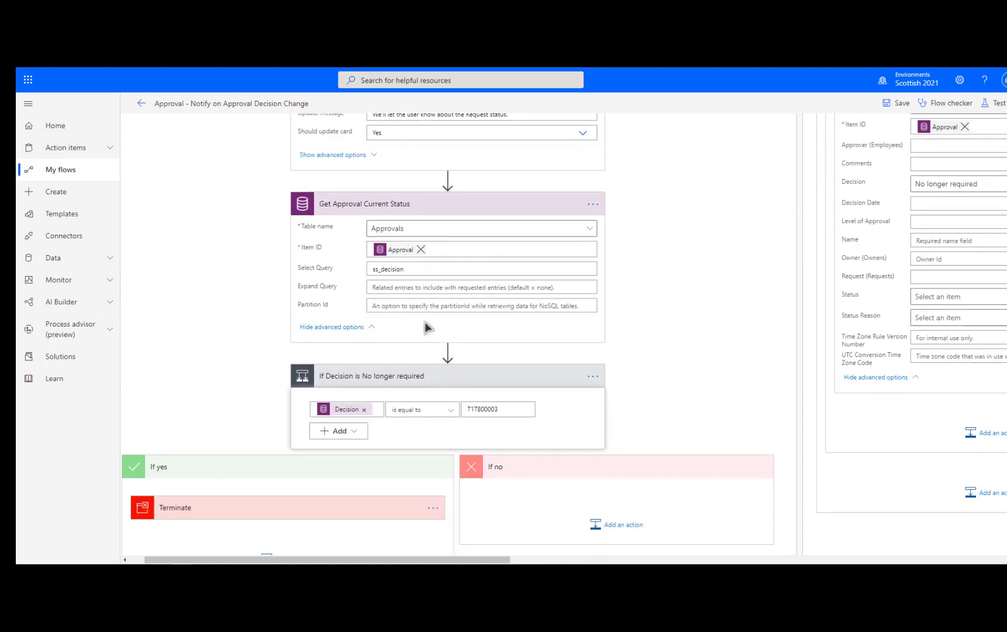
pyautogui.scroll(-3, 425, 323)
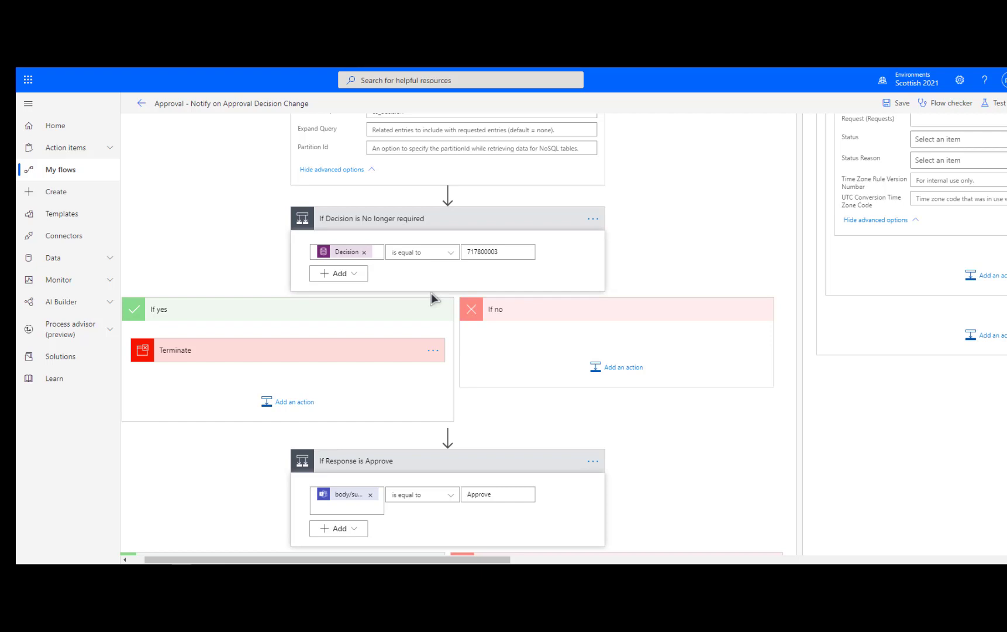
pyautogui.scroll(-5, 431, 296)
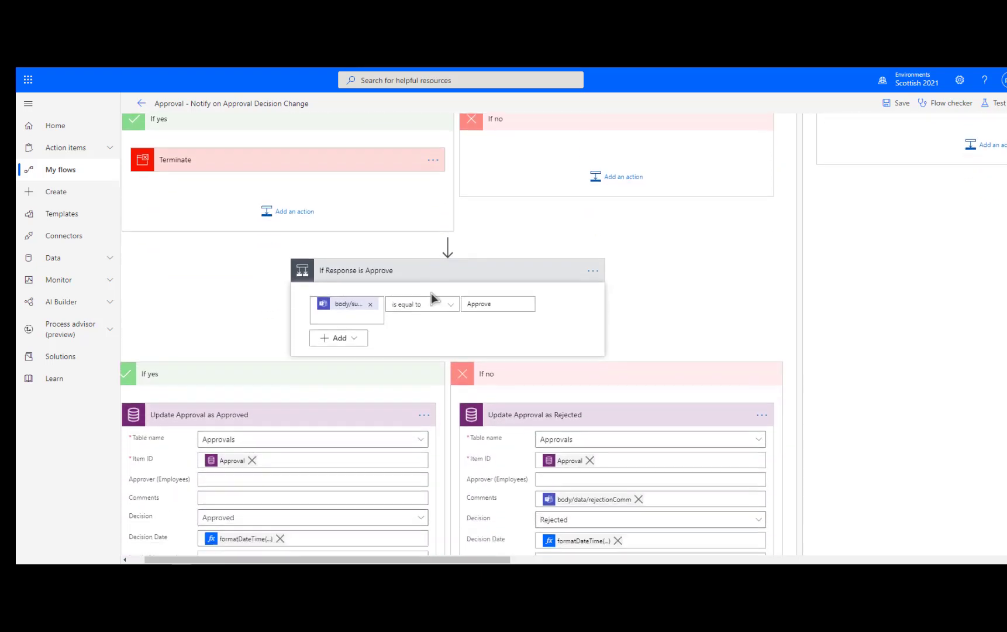
pyautogui.scroll(-4, 445, 253)
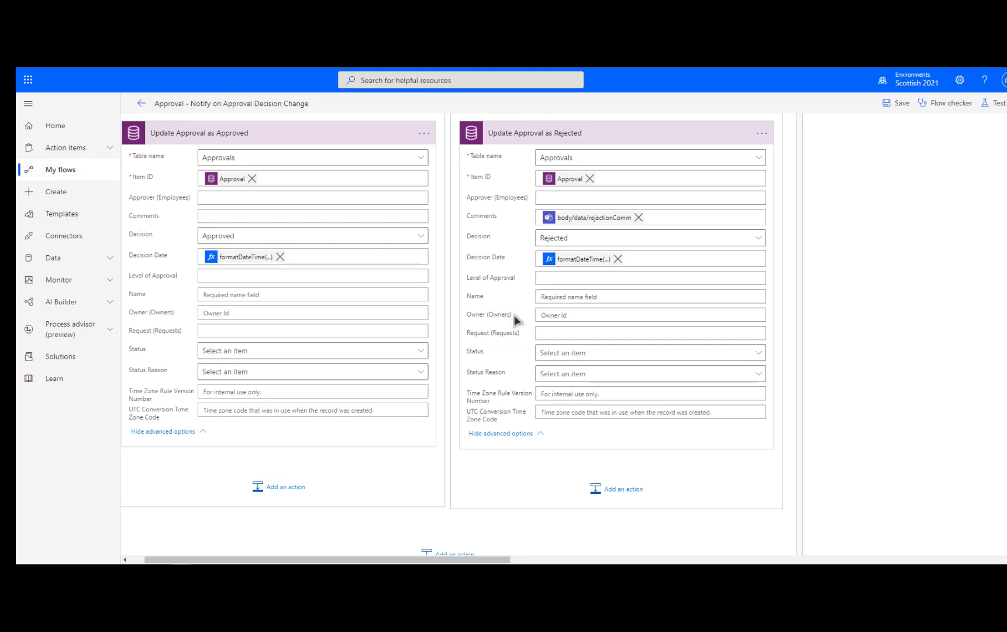
# - Review the If no branch of If Decision is Pending, following If Decision is Approved down to Get Employee name and Update Request Status
pyautogui.moveTo(471, 560); pyautogui.dragTo(729, 561)
pyautogui.scroll(20, 760, 421)
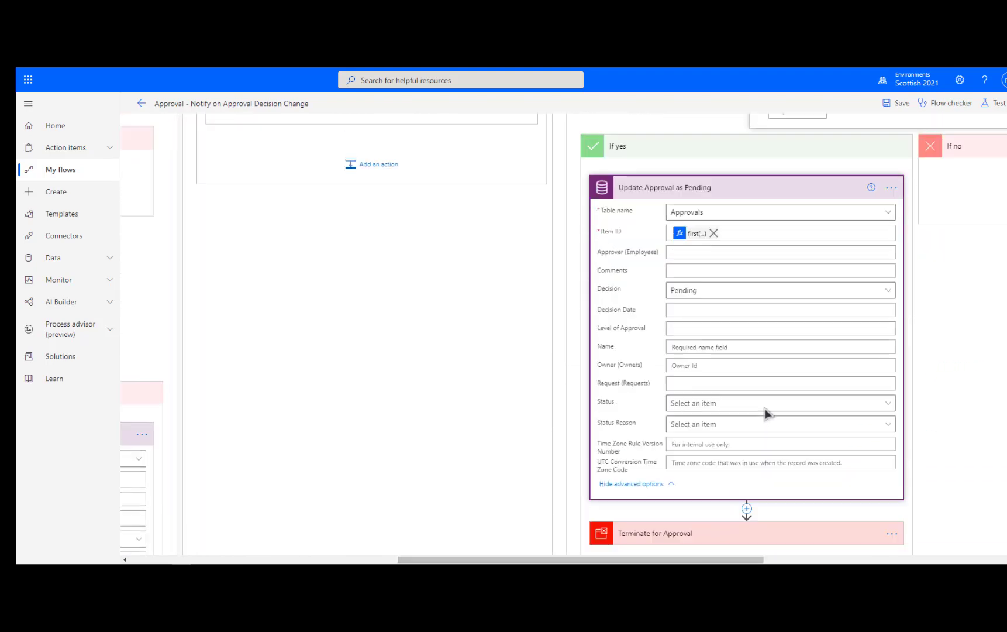
pyautogui.scroll(2, 765, 411)
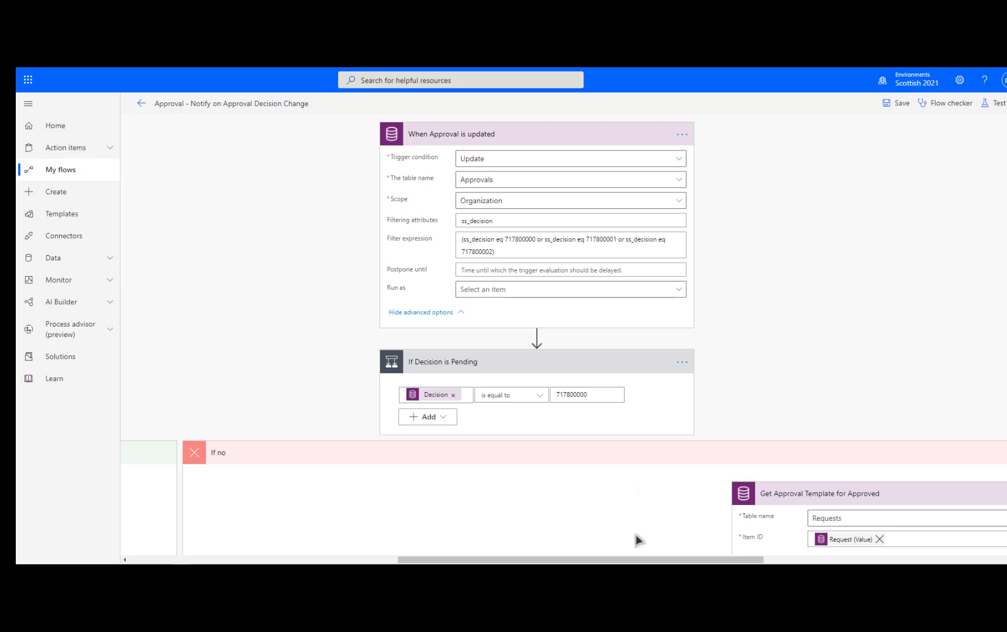
pyautogui.moveTo(642, 559); pyautogui.dragTo(709, 562)
pyautogui.scroll(-5, 706, 368)
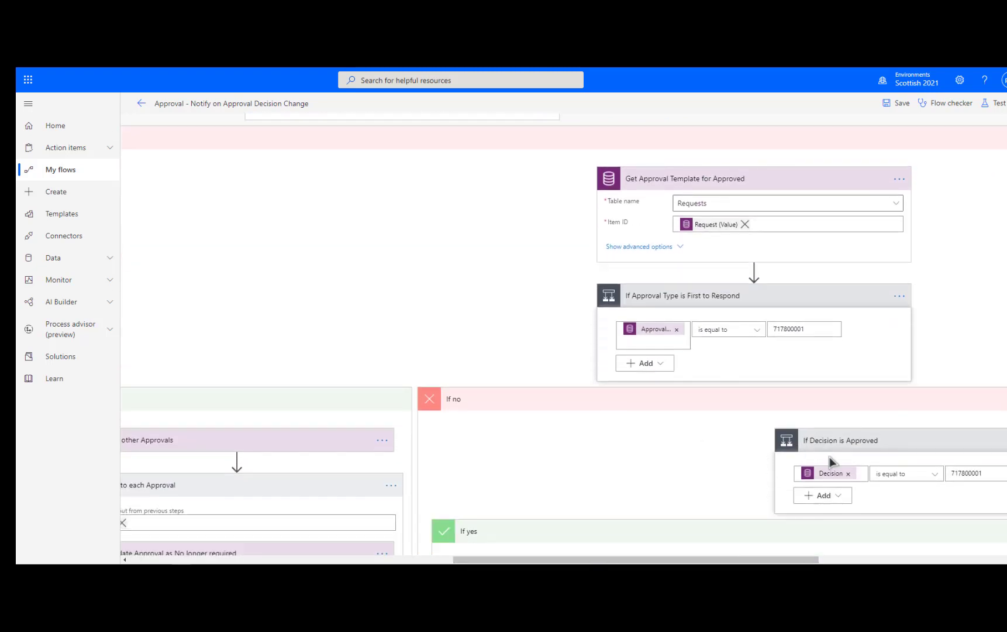
pyautogui.moveTo(776, 561); pyautogui.dragTo(955, 562)
pyautogui.scroll(-3, 919, 427)
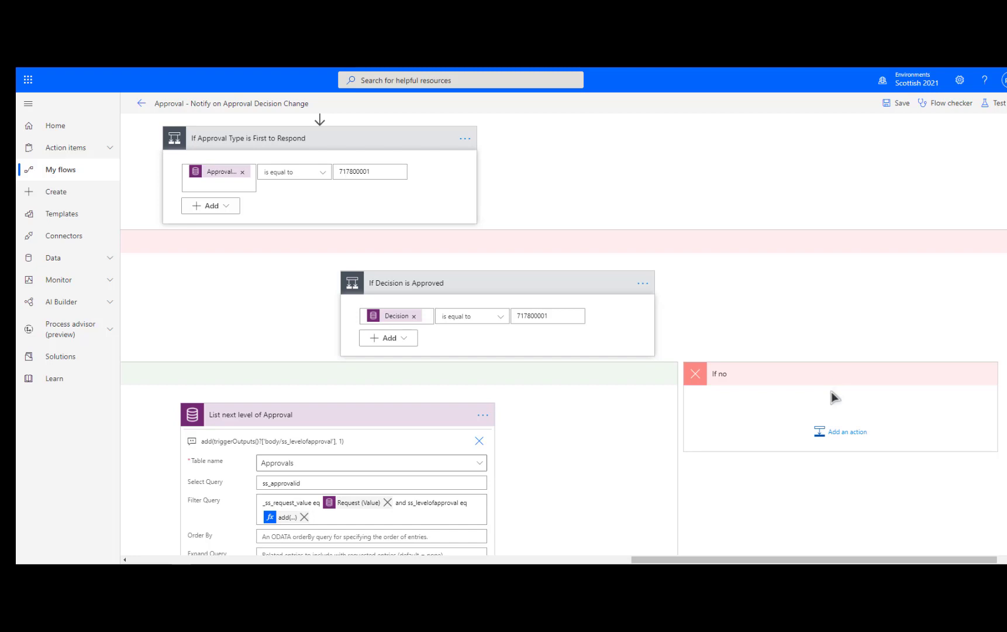
pyautogui.scroll(-2, 831, 391)
pyautogui.scroll(-20, 822, 366)
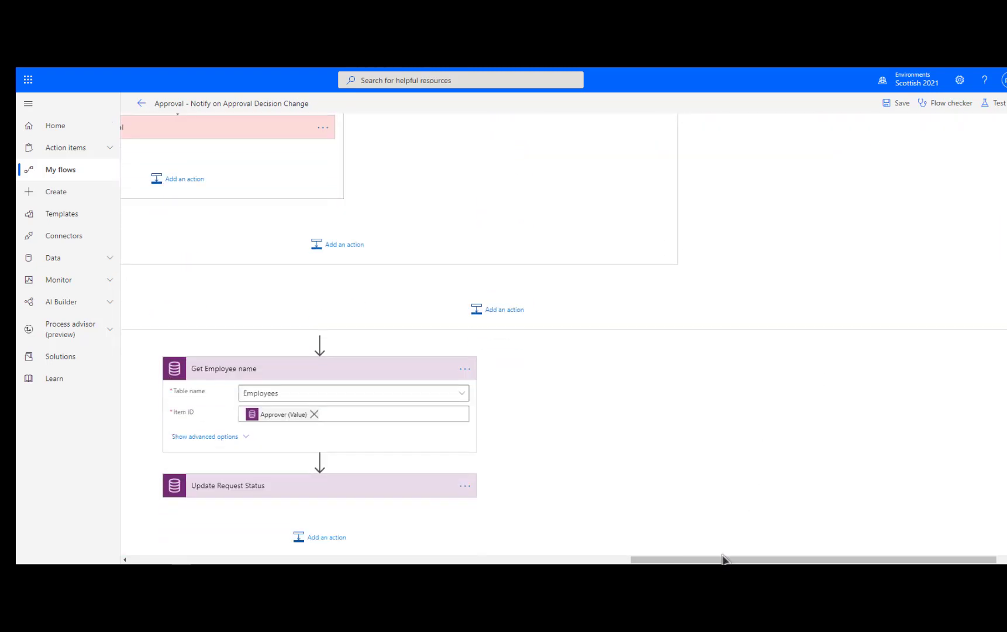
# - Show the advanced options of the Get Employee name action to view its Select Query
pyautogui.hscroll(-4, 506, 395)
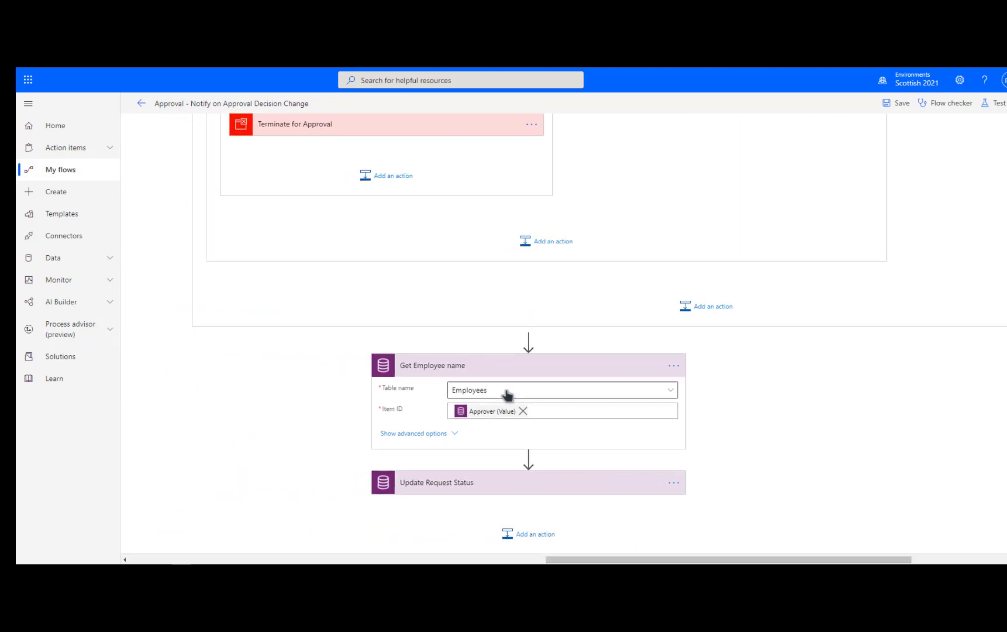
pyautogui.scroll(-1, 506, 395)
pyautogui.click(434, 379)
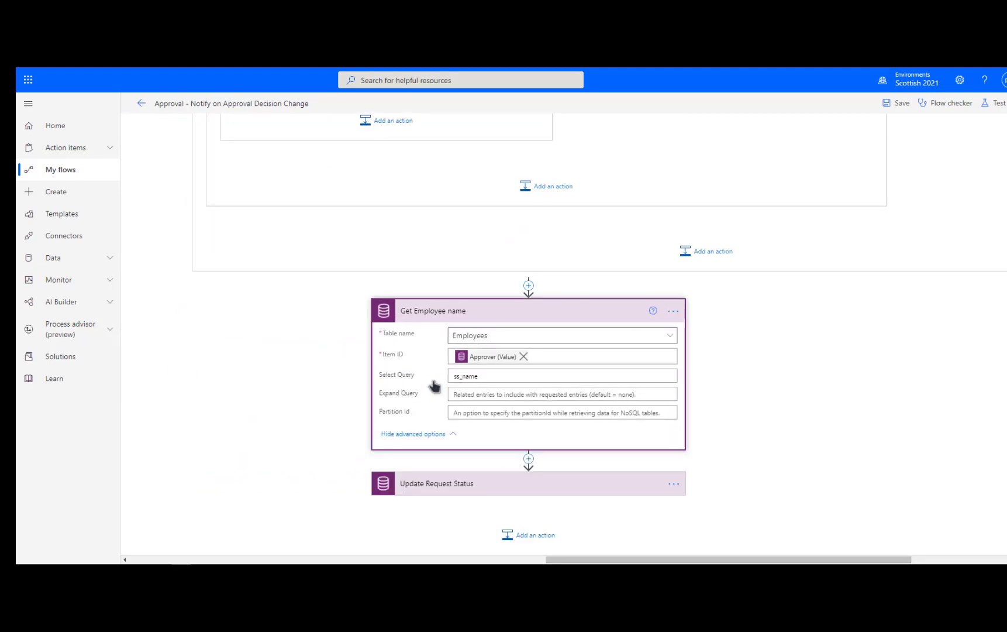
# - Expand Update Request Status with its advanced options and examine the Approval Status, Approved By, Rejected By and Rejection Comments fields
pyautogui.scroll(-1, 435, 384)
pyautogui.click(447, 430)
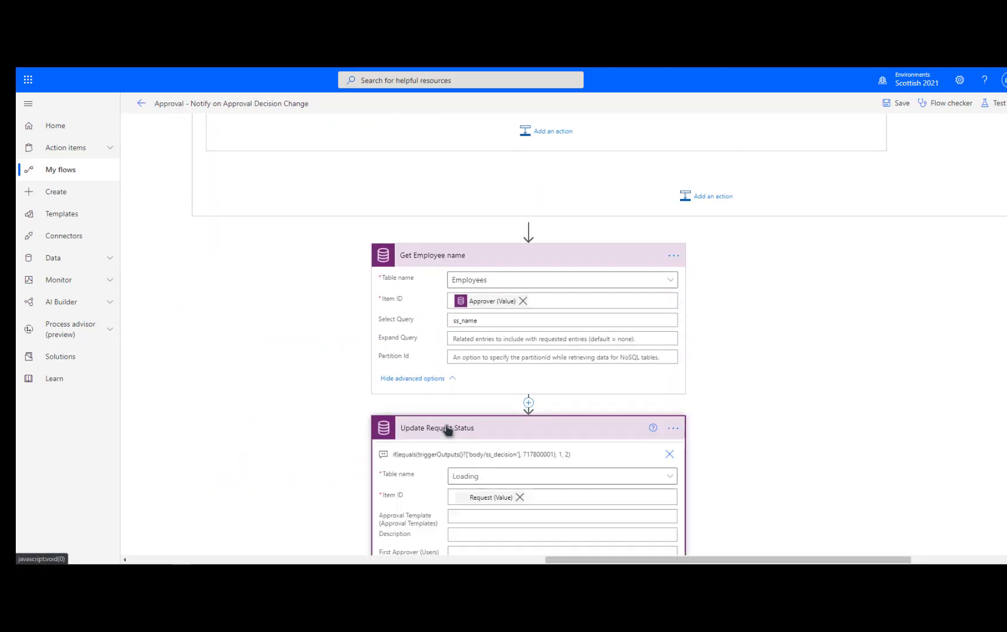
pyautogui.scroll(-2, 537, 395)
pyautogui.scroll(-2, 546, 381)
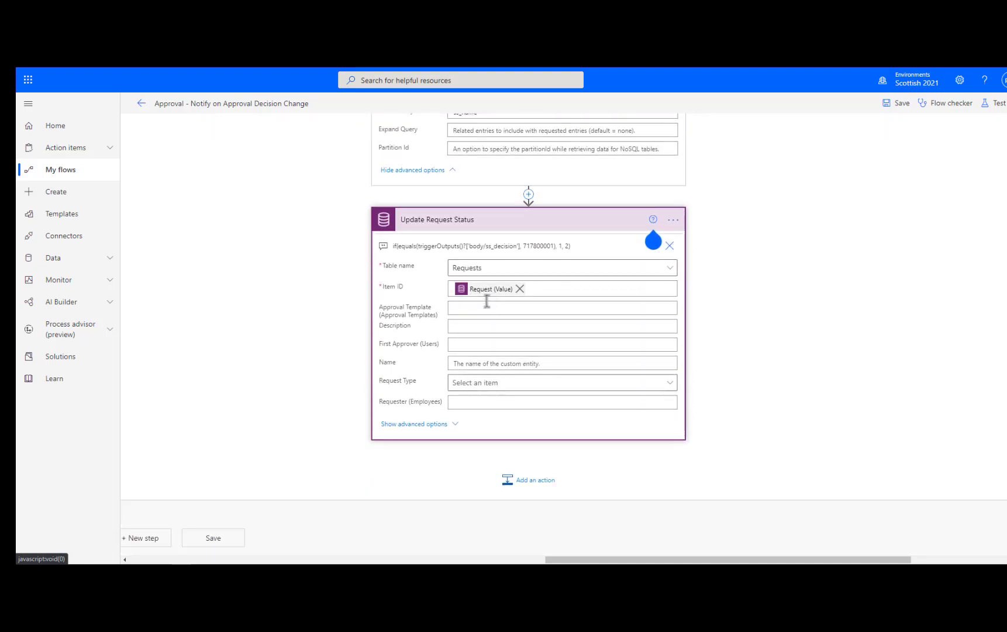
pyautogui.click(422, 425)
pyautogui.scroll(-2, 426, 430)
pyautogui.scroll(-1, 425, 430)
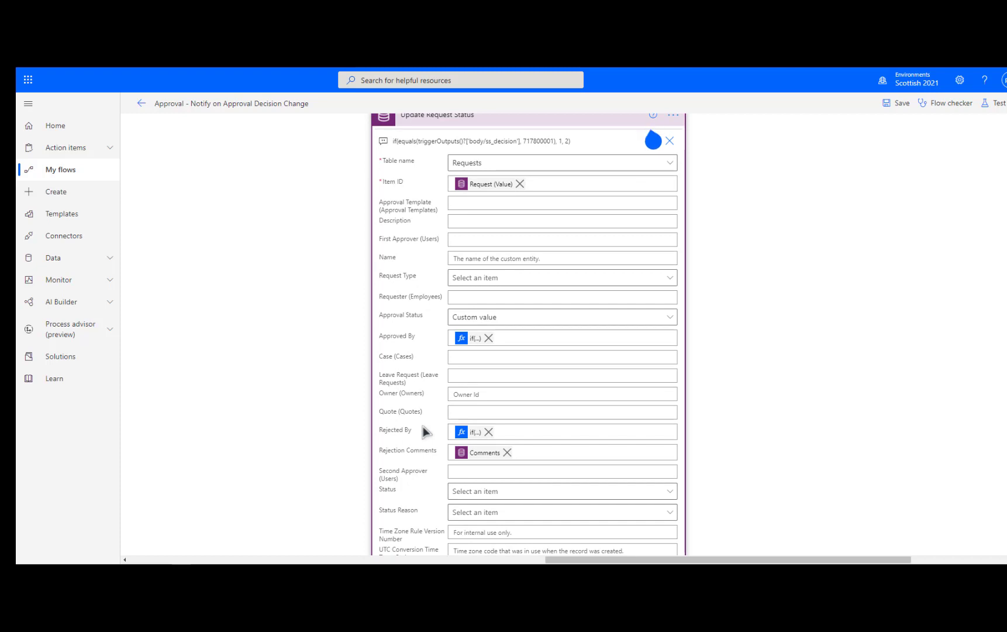
pyautogui.scroll(-1, 426, 432)
pyautogui.scroll(1, 425, 432)
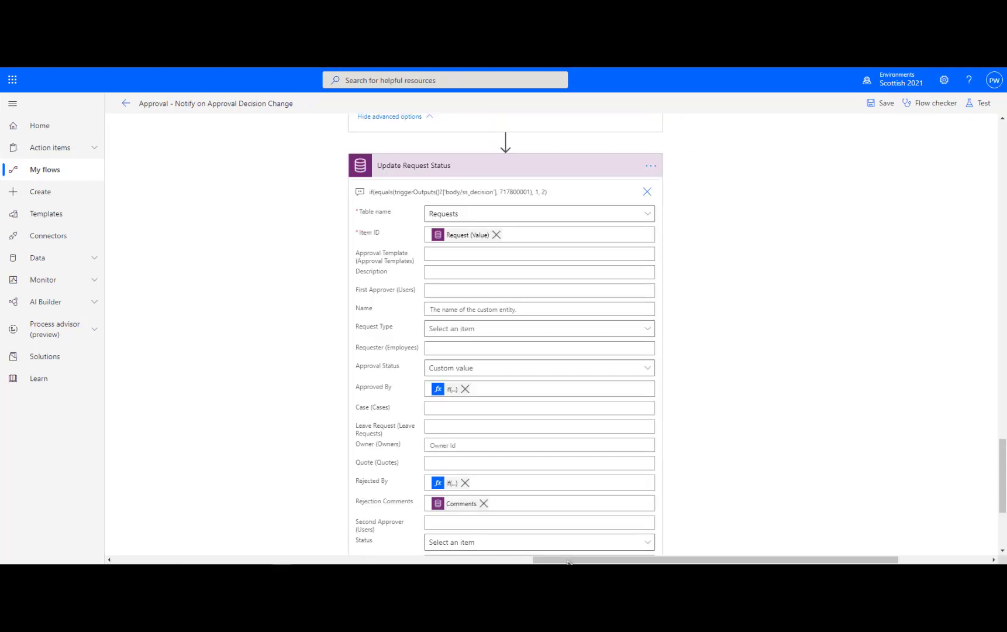
# - Return to If Approval Type is First to Respond and expand List other Approvals in its If yes branch
pyautogui.scroll(15, 453, 410)
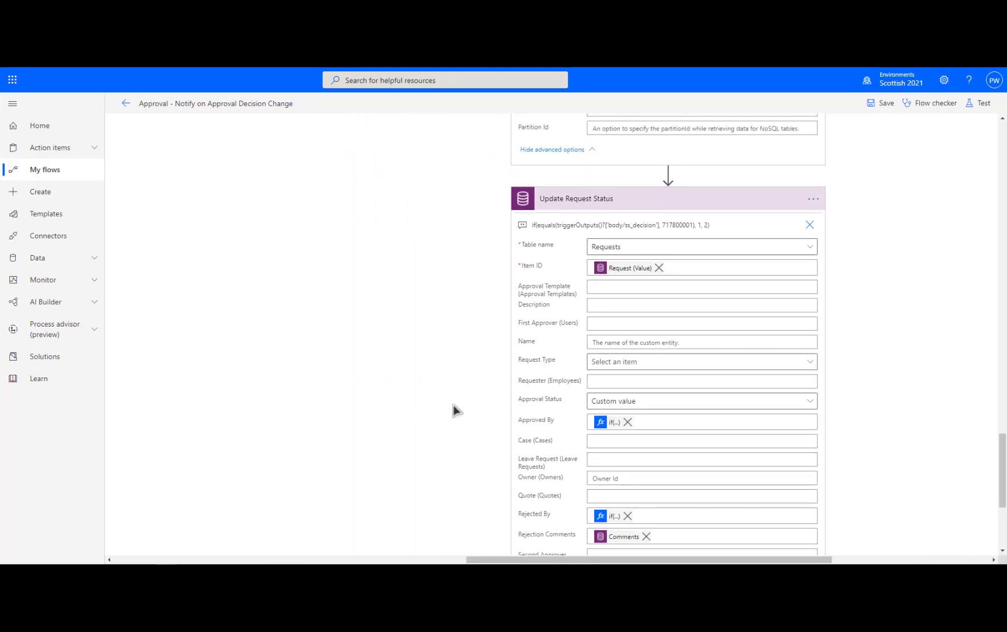
pyautogui.scroll(10, 453, 406)
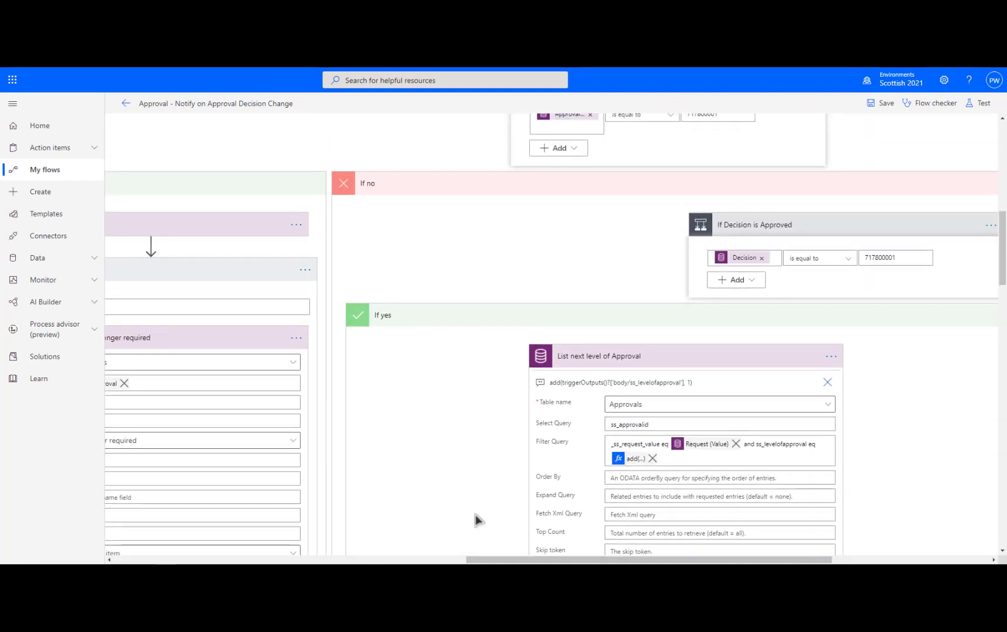
pyautogui.moveTo(477, 559); pyautogui.dragTo(345, 559)
pyautogui.scroll(3, 532, 414)
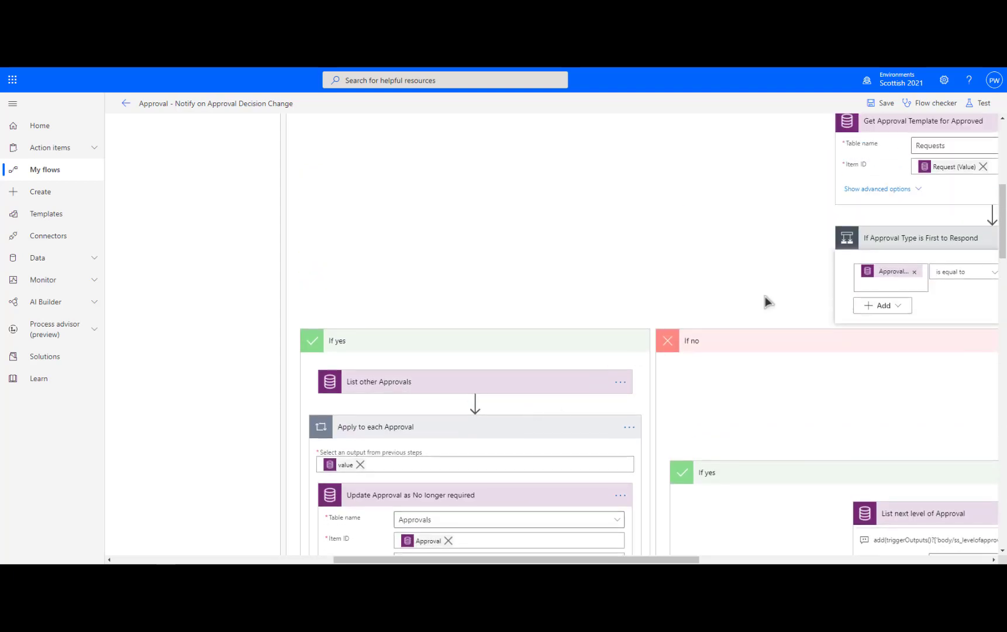
pyautogui.moveTo(643, 560); pyautogui.dragTo(693, 560)
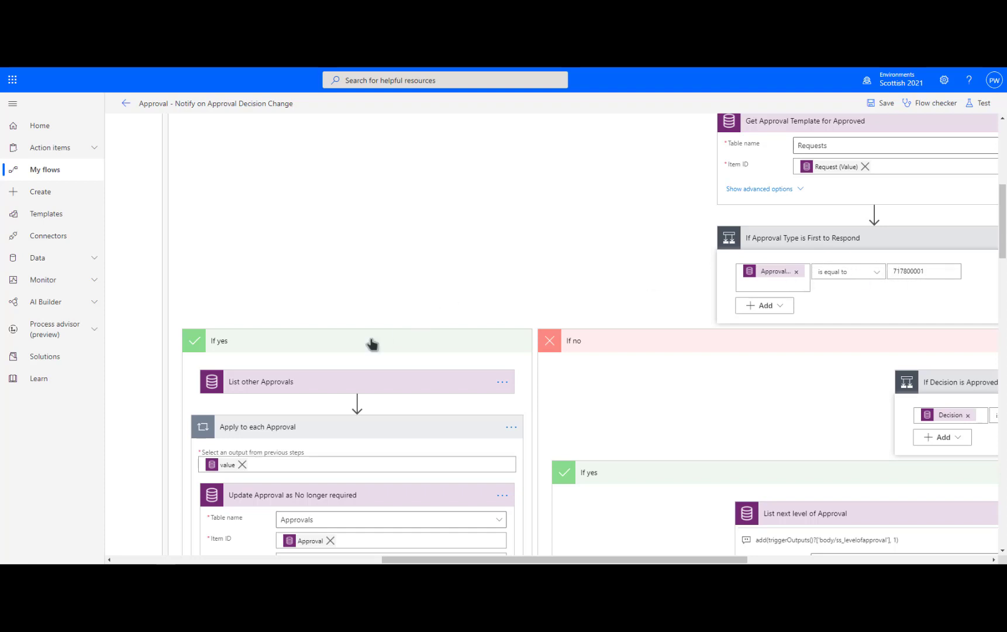
pyautogui.click(335, 382)
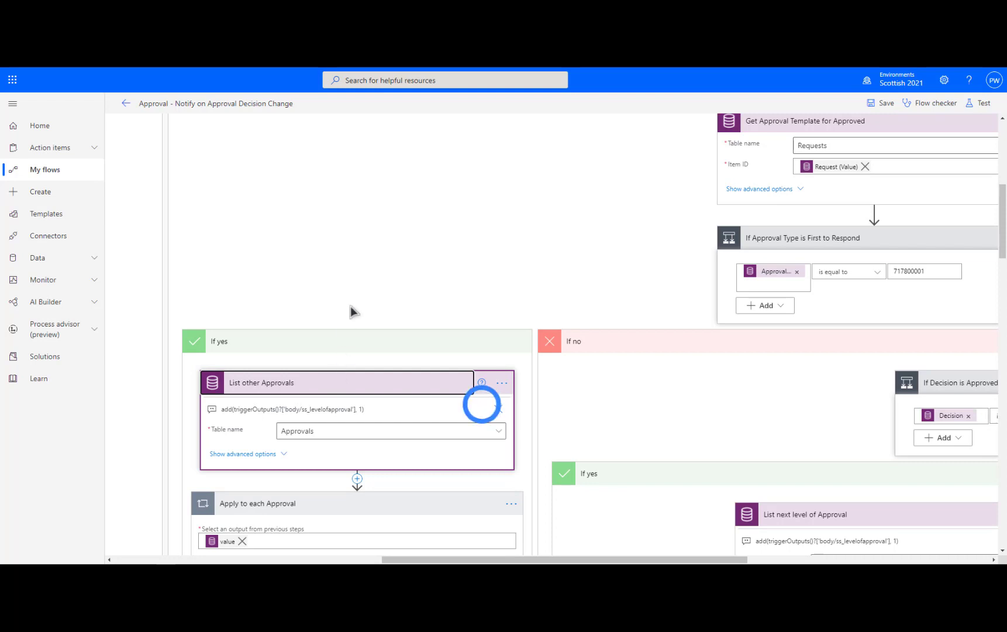
# - Compare Update Approval as No longer required with the If Decision is No longer required condition and its Terminate action
pyautogui.scroll(-4, 350, 306)
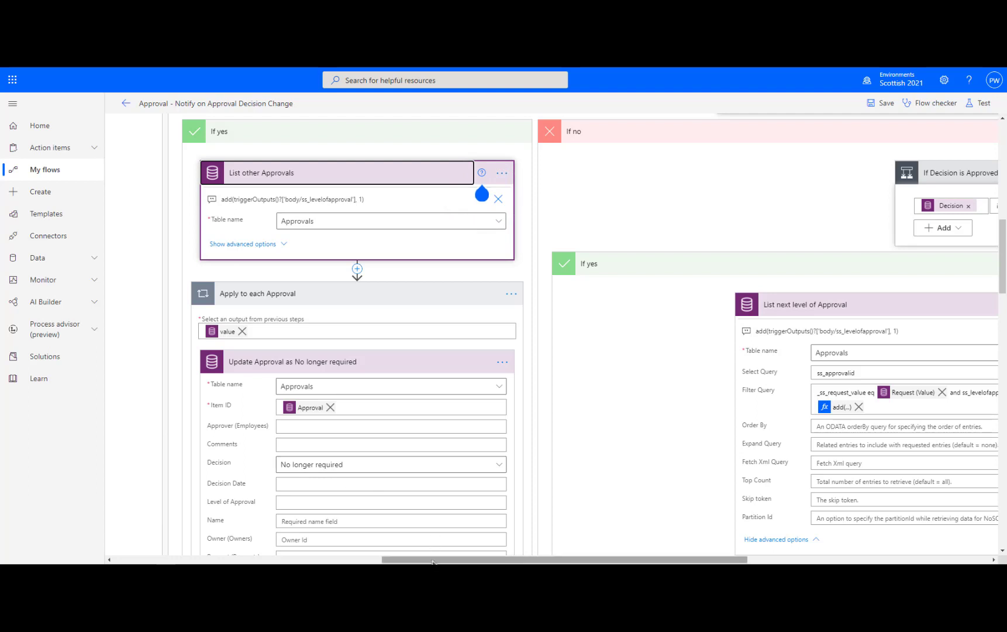
pyautogui.moveTo(432, 563); pyautogui.dragTo(163, 561)
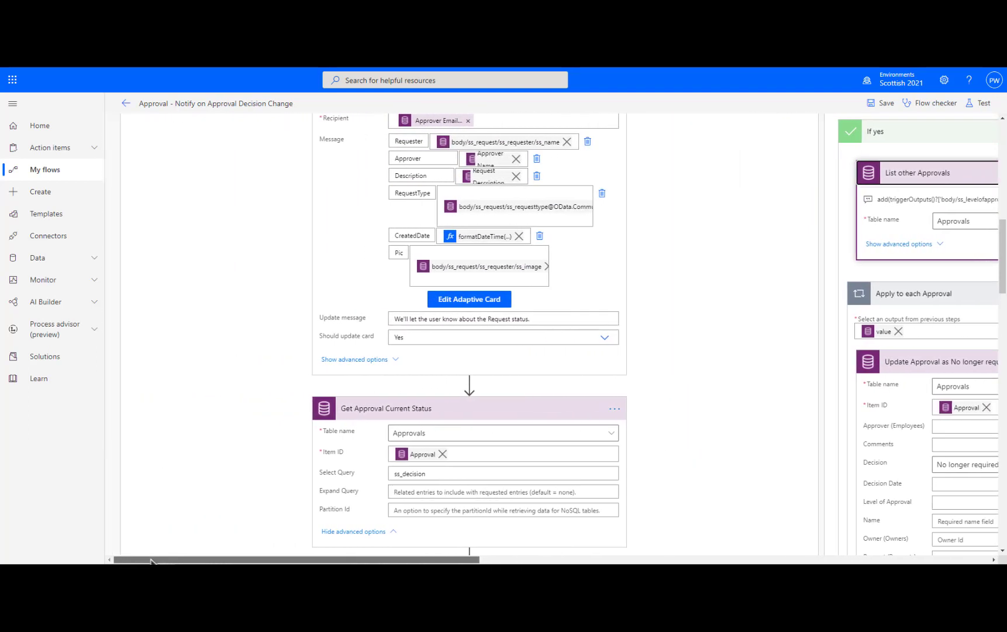
pyautogui.scroll(-6, 239, 316)
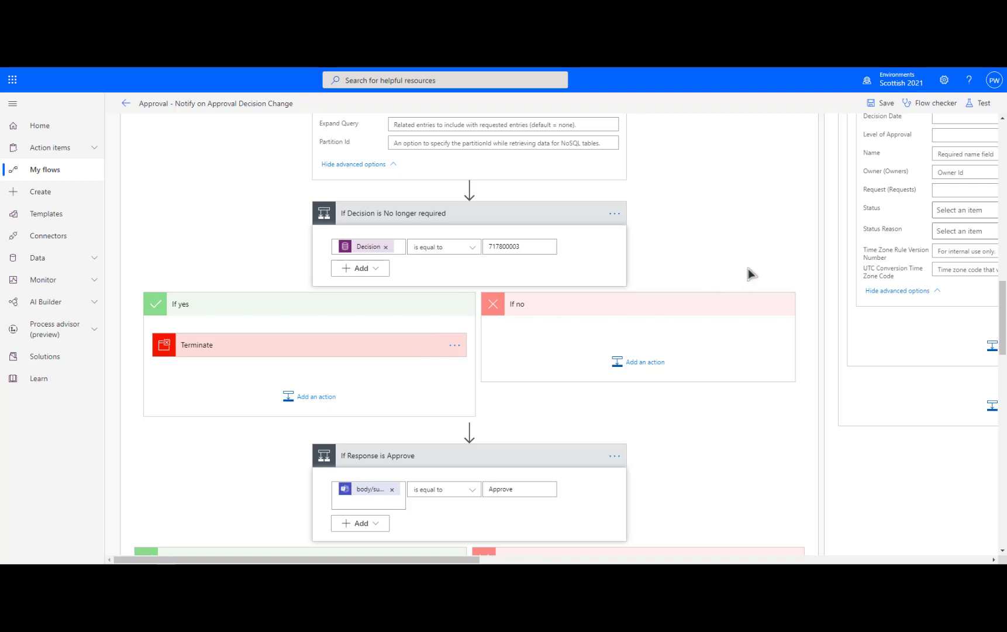
# - Switch to the Approval App and review the approval decisions on the Urgent Time Off Needed and Green Beans Inc. 35% discount requests
pyautogui.hotkey('alt', 'Tab')
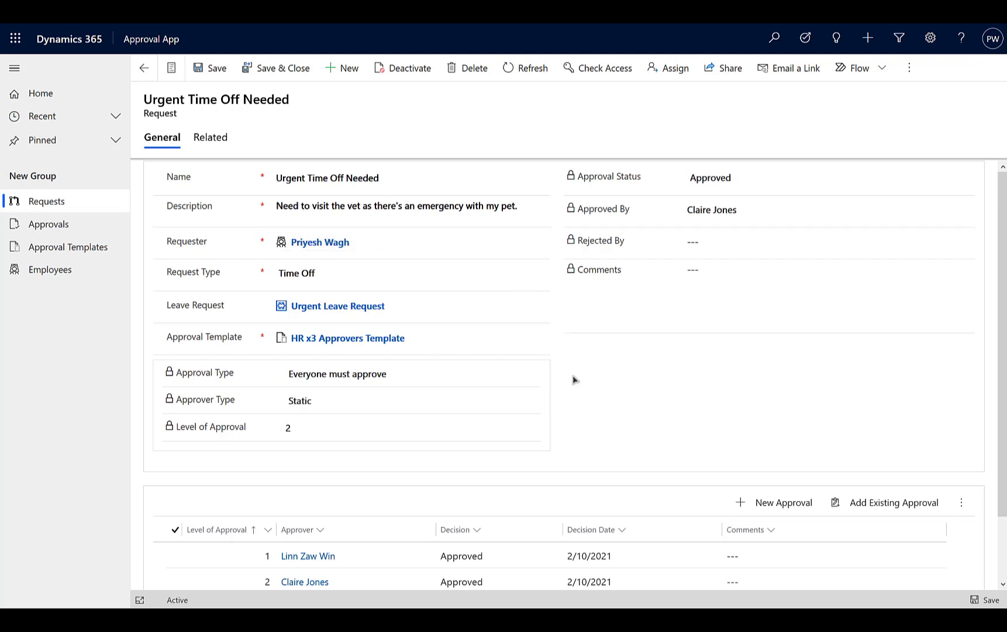
pyautogui.scroll(-1, 514, 469)
pyautogui.scroll(-1, 513, 469)
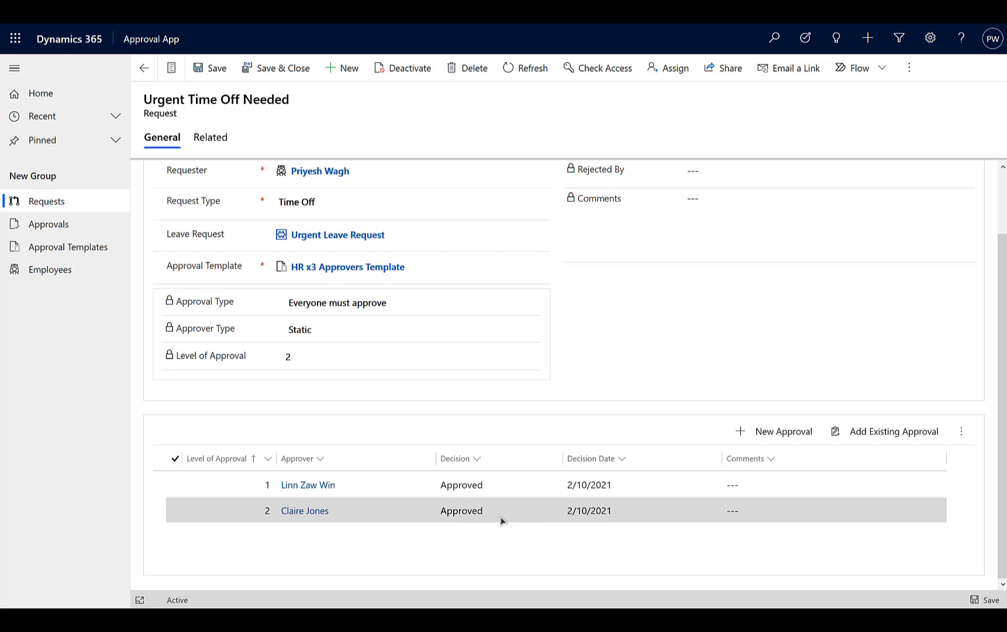
pyautogui.scroll(3, 502, 520)
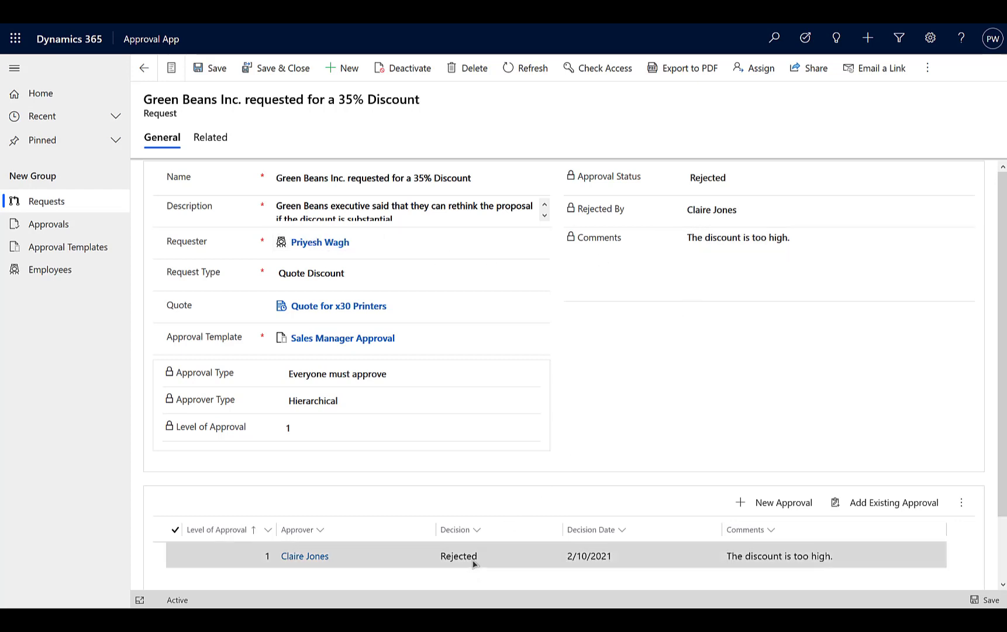
pyautogui.scroll(-2, 479, 562)
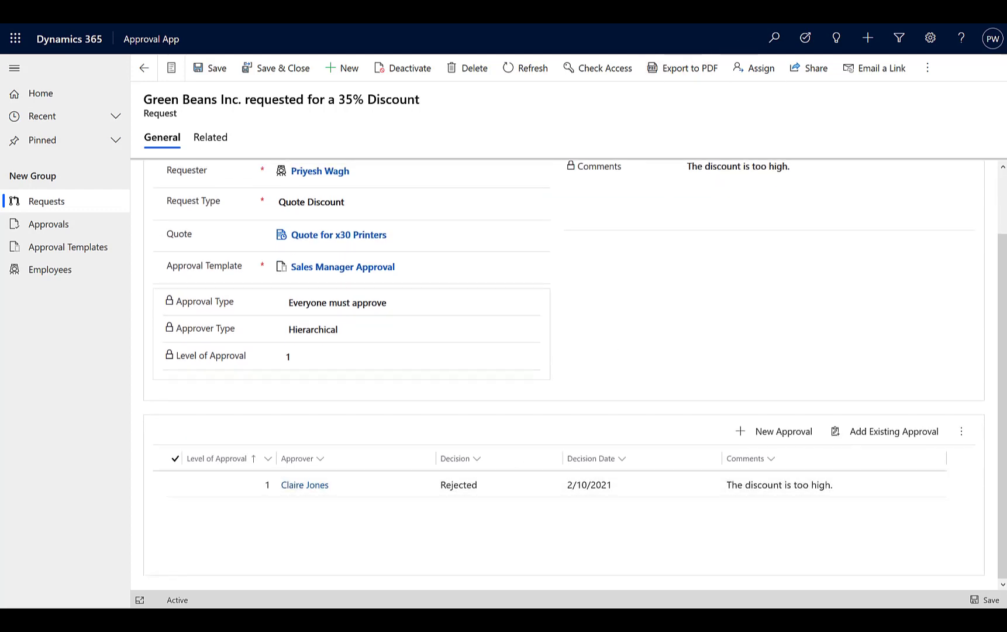
# - Switch to the Request - Notify the Requester about Approval Status flow in Power Automate and show its trigger's advanced options
pyautogui.hotkey('alt', 'Tab')
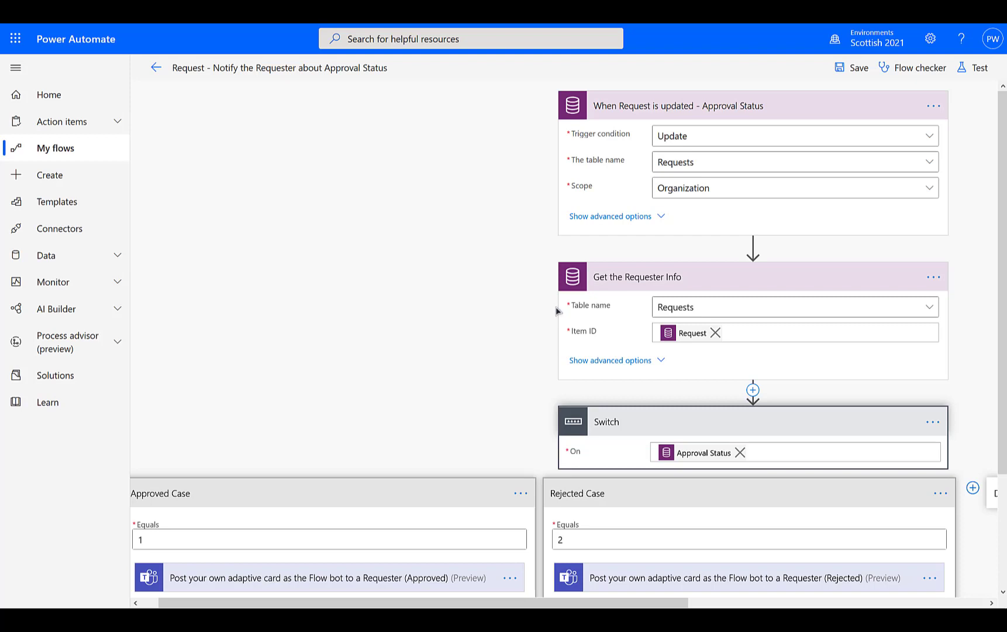
pyautogui.click(583, 216)
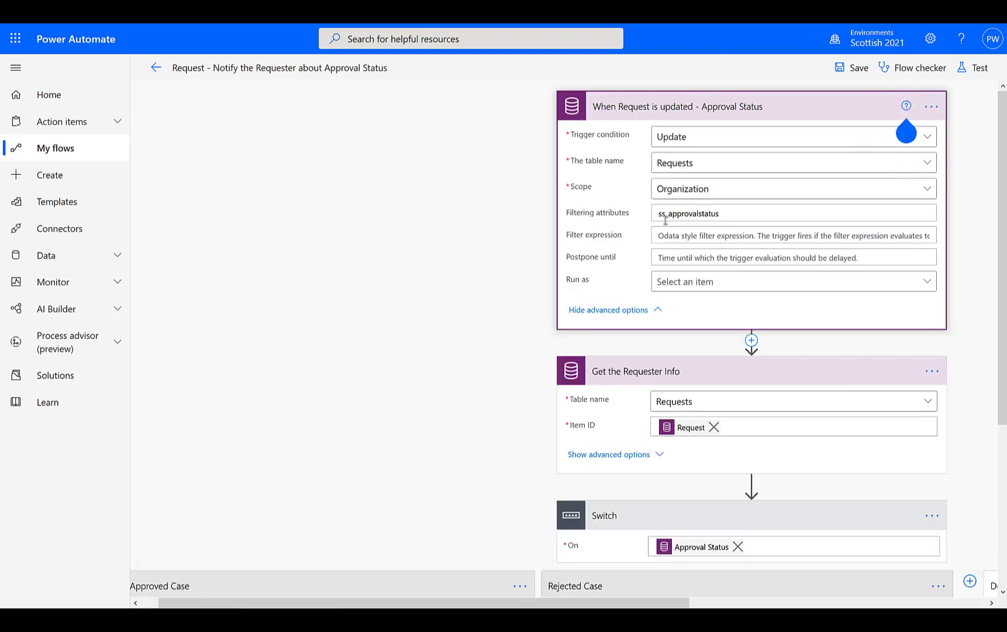
# - Show the advanced options of Get the Requester Info and examine the ss_Requester relationship in its Expand Query
pyautogui.moveTo(704, 220)
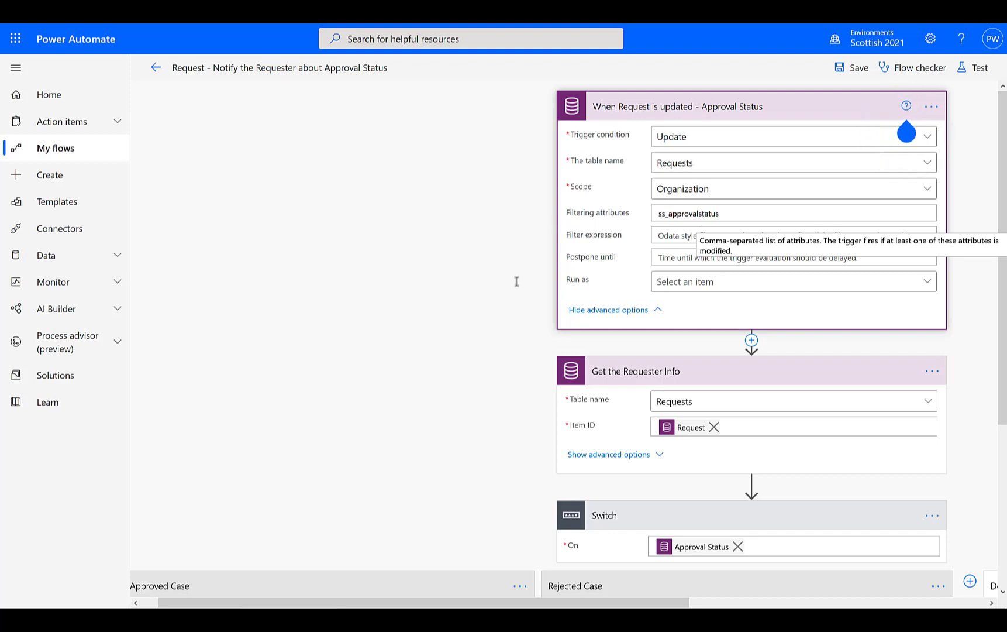
pyautogui.click(608, 456)
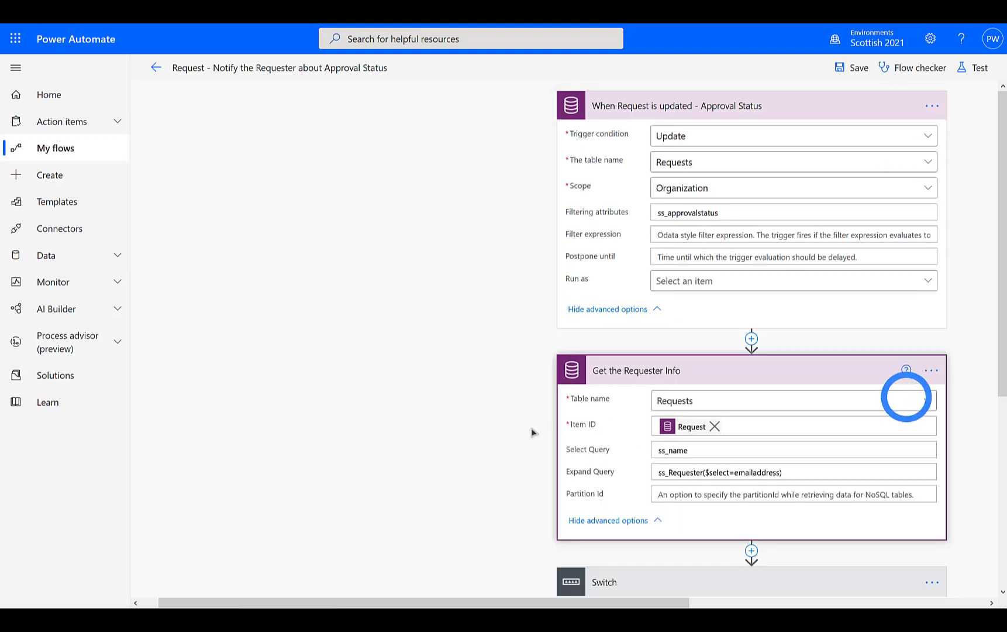
pyautogui.scroll(-3, 533, 431)
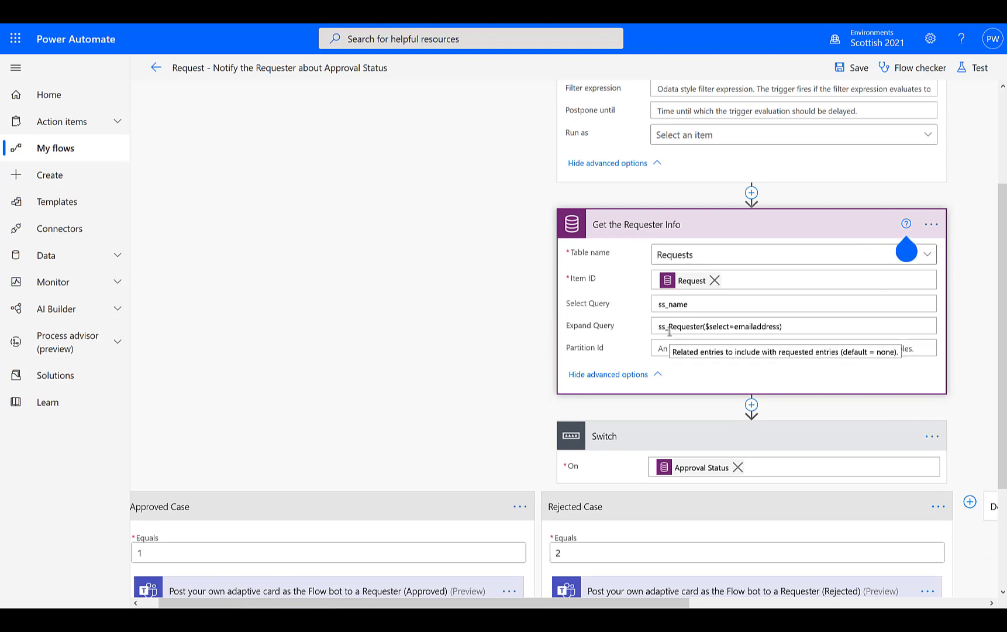
pyautogui.moveTo(703, 326); pyautogui.dragTo(657, 327)
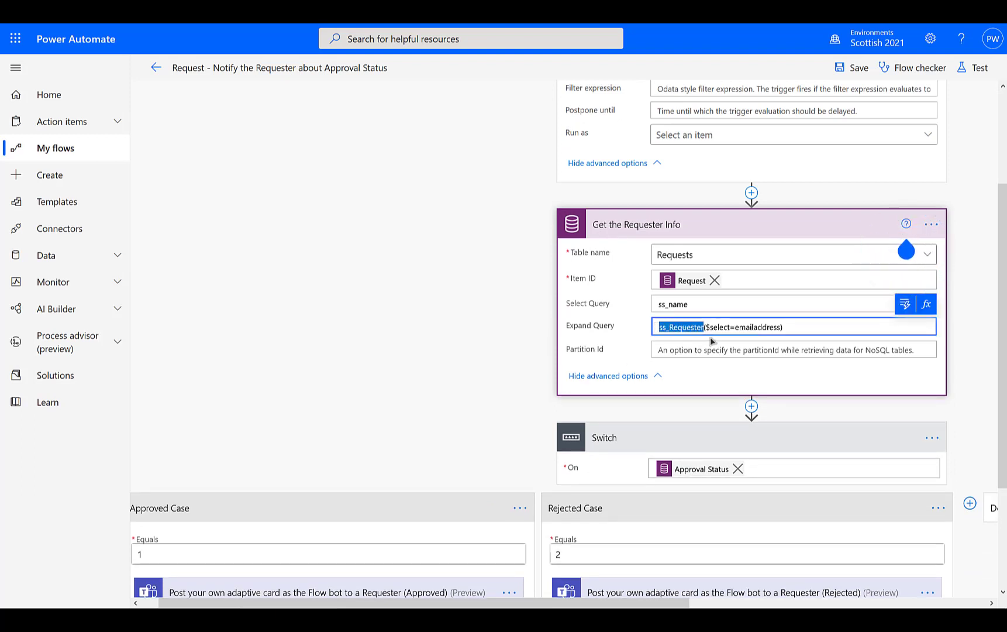
pyautogui.click(467, 377)
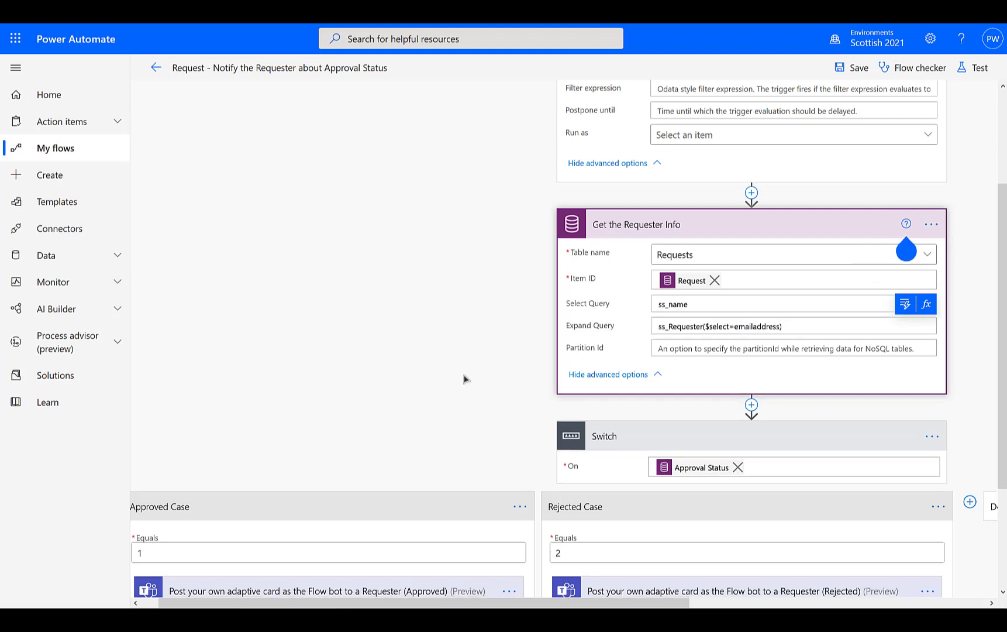
# - Expand the Approved Case's adaptive card action, review its recipient and message JSON, and show its advanced options
pyautogui.scroll(-3, 468, 378)
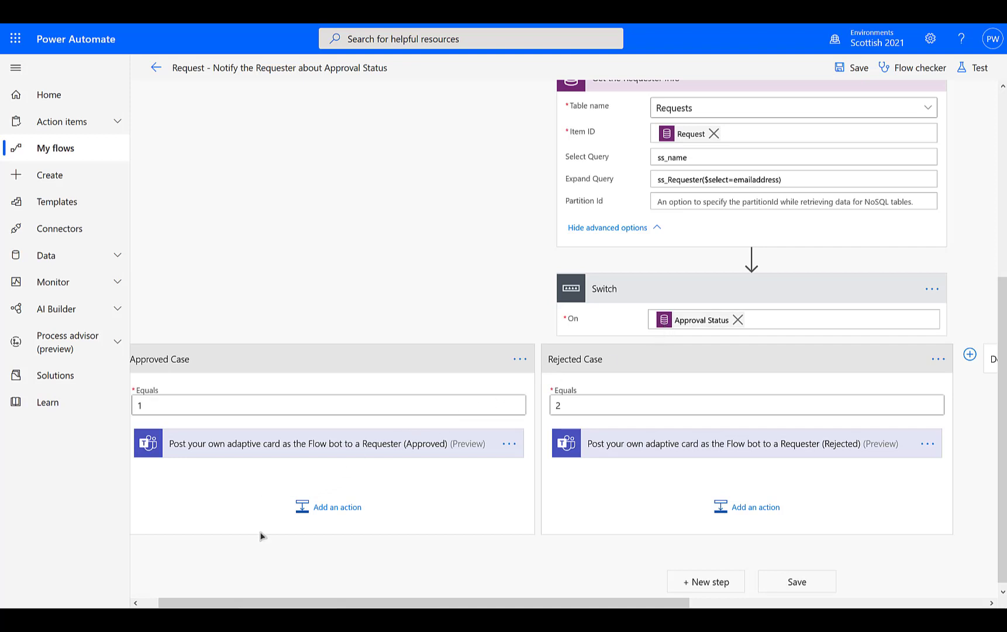
pyautogui.moveTo(271, 591); pyautogui.dragTo(252, 591)
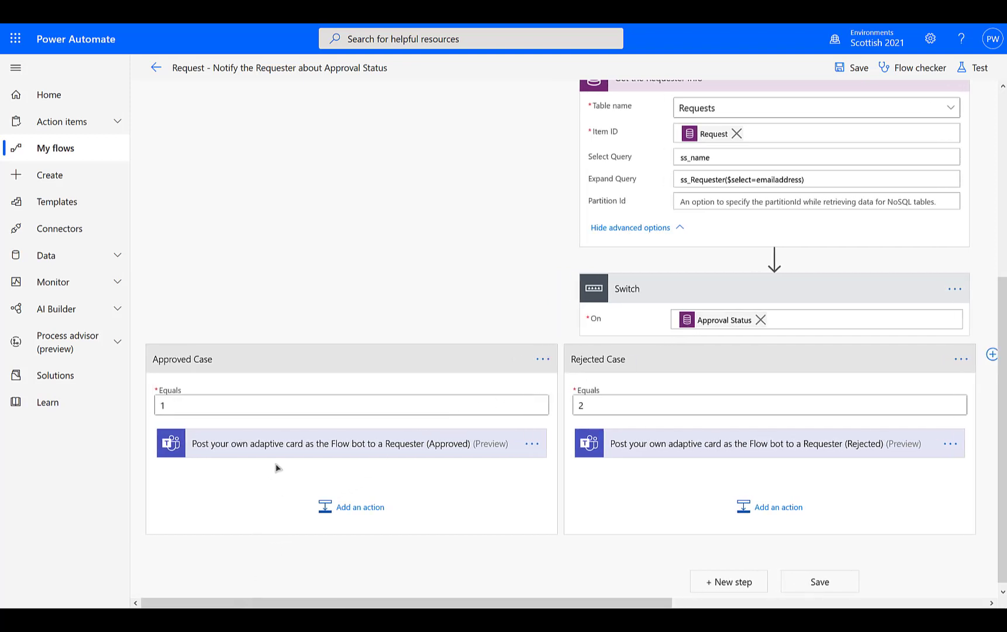
pyautogui.click(280, 446)
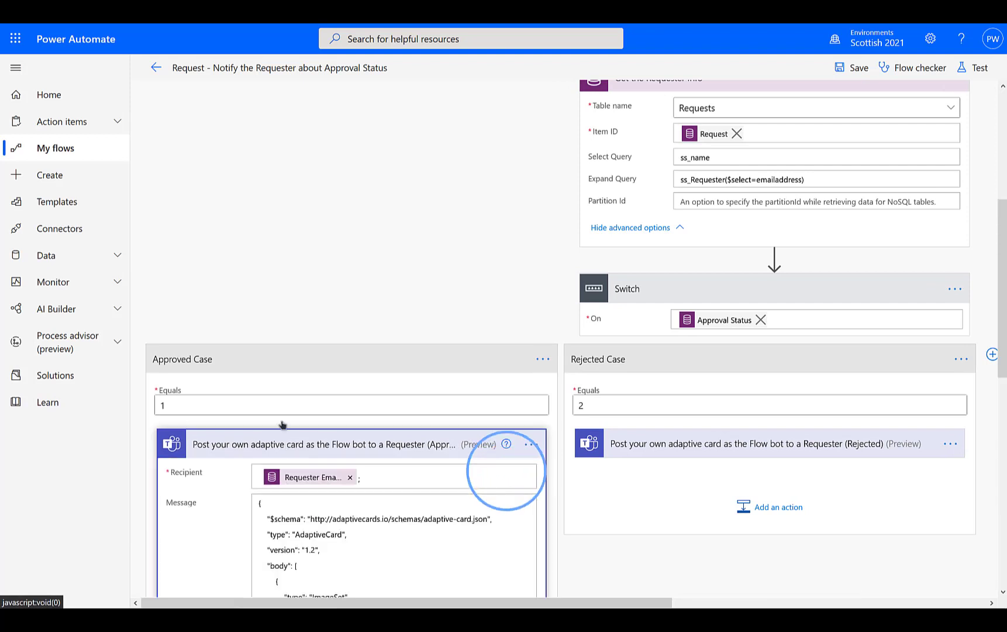
pyautogui.scroll(-5, 413, 247)
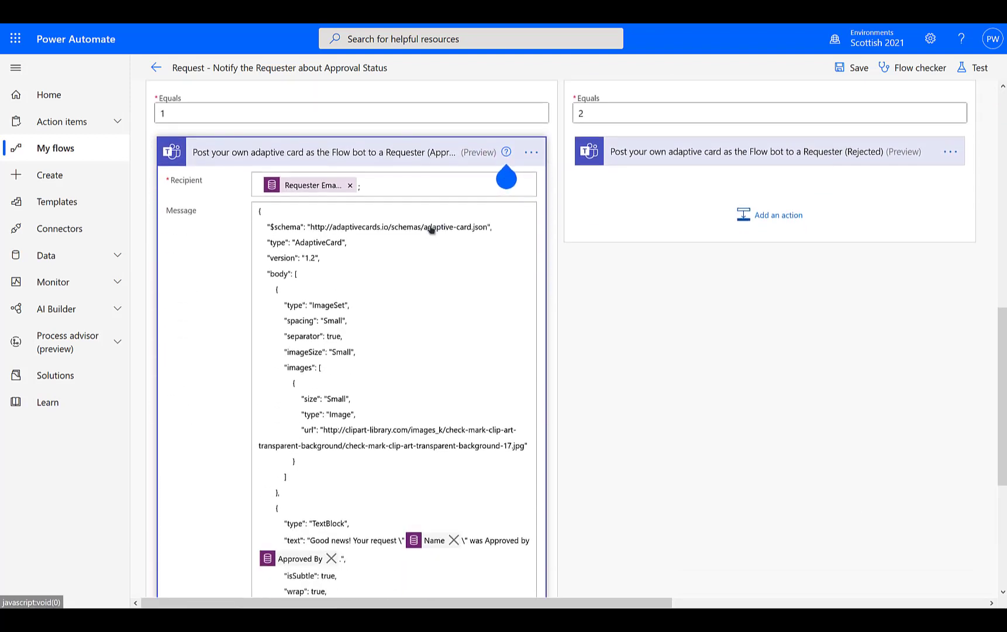
pyautogui.scroll(-1, 447, 274)
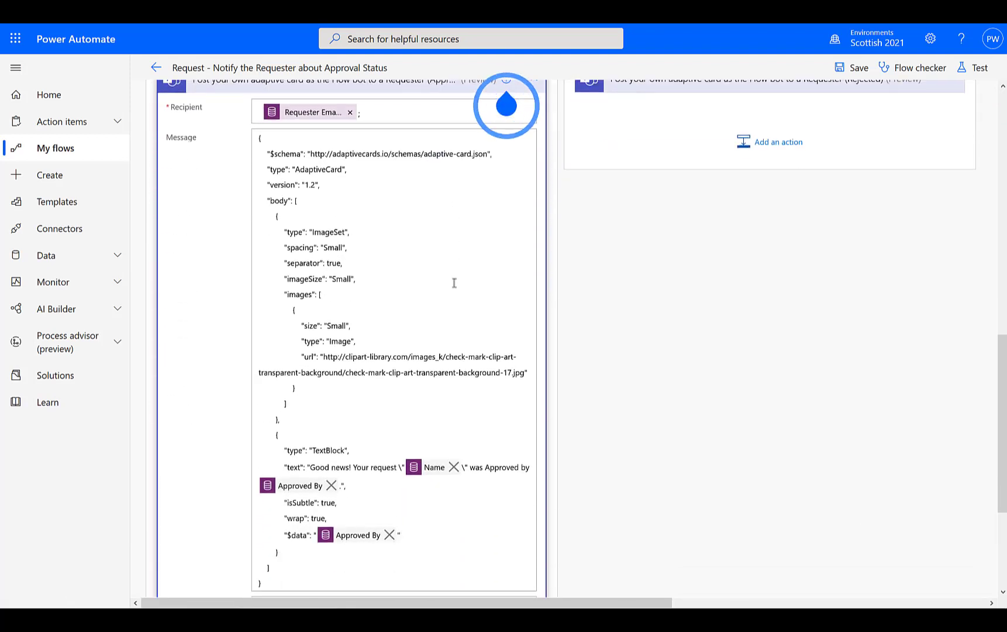
pyautogui.scroll(1, 447, 274)
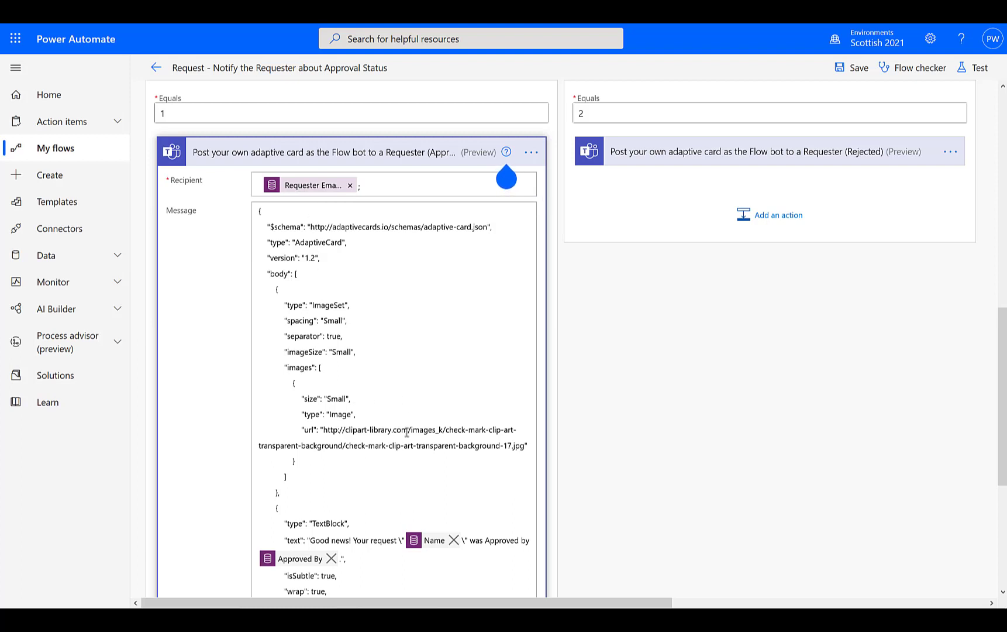
pyautogui.scroll(-1, 407, 430)
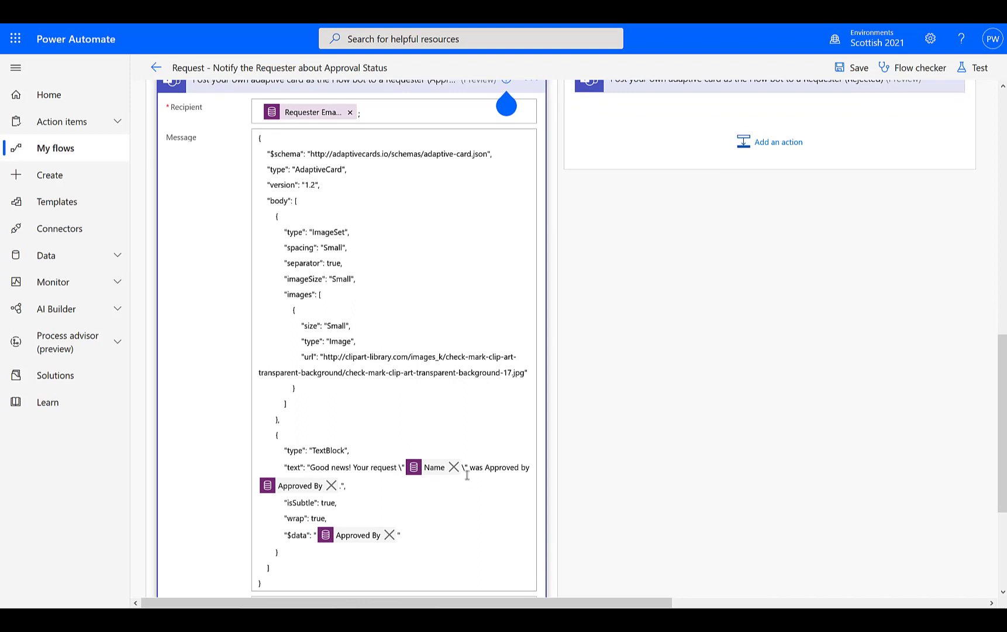
pyautogui.scroll(-3, 467, 475)
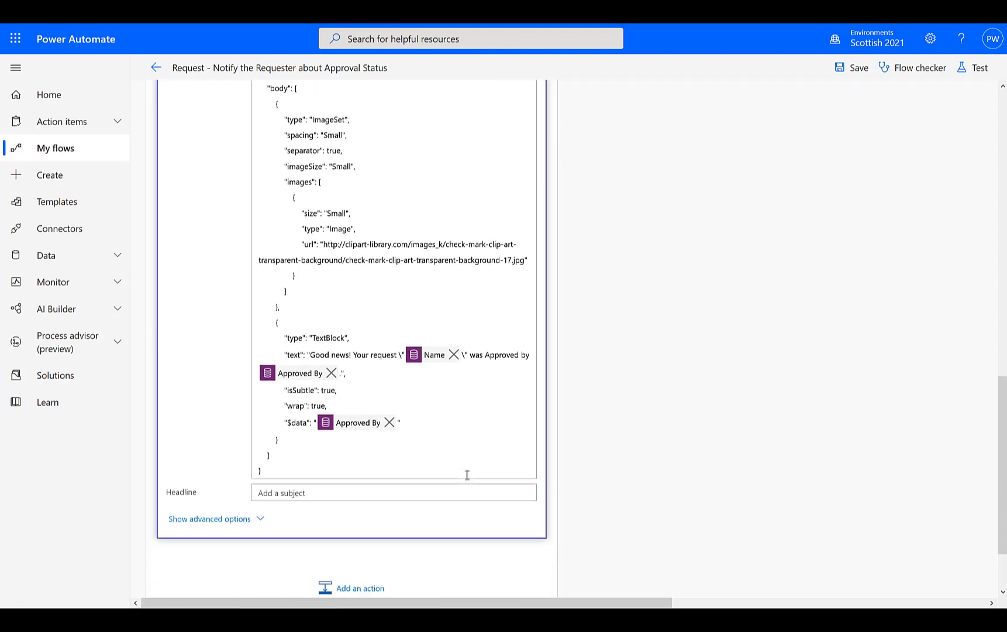
pyautogui.click(258, 484)
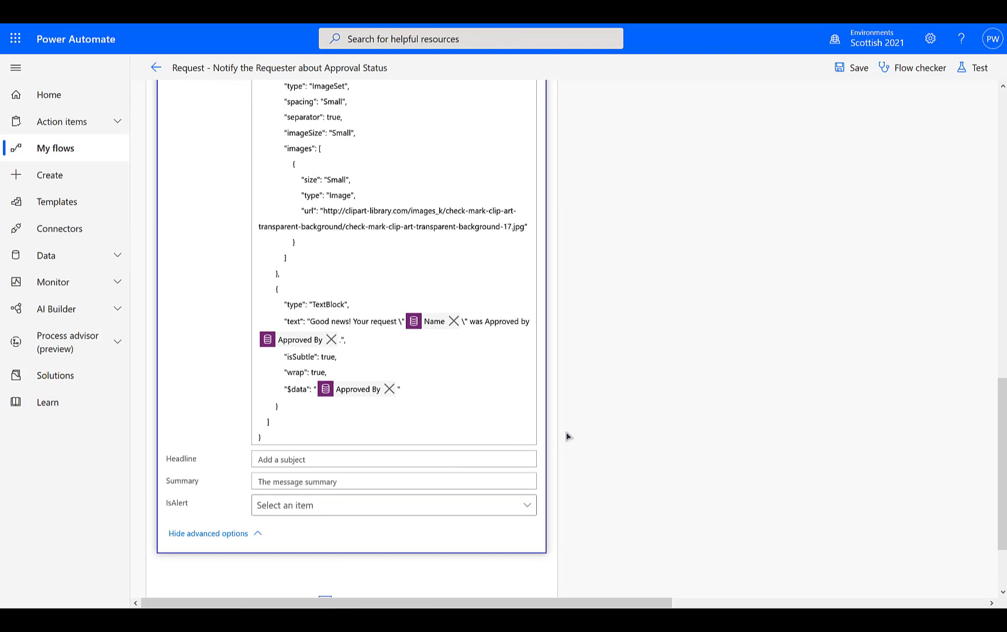
# - Expand the Rejected Case's adaptive card action, compare its message JSON with the approved card, and show its advanced options
pyautogui.scroll(5, 566, 436)
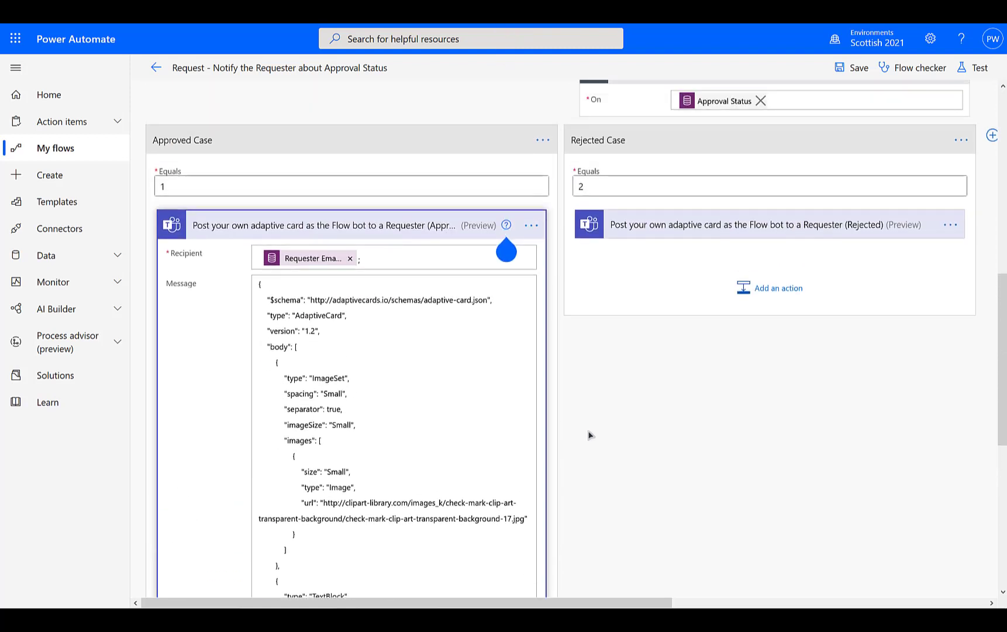
pyautogui.click(642, 229)
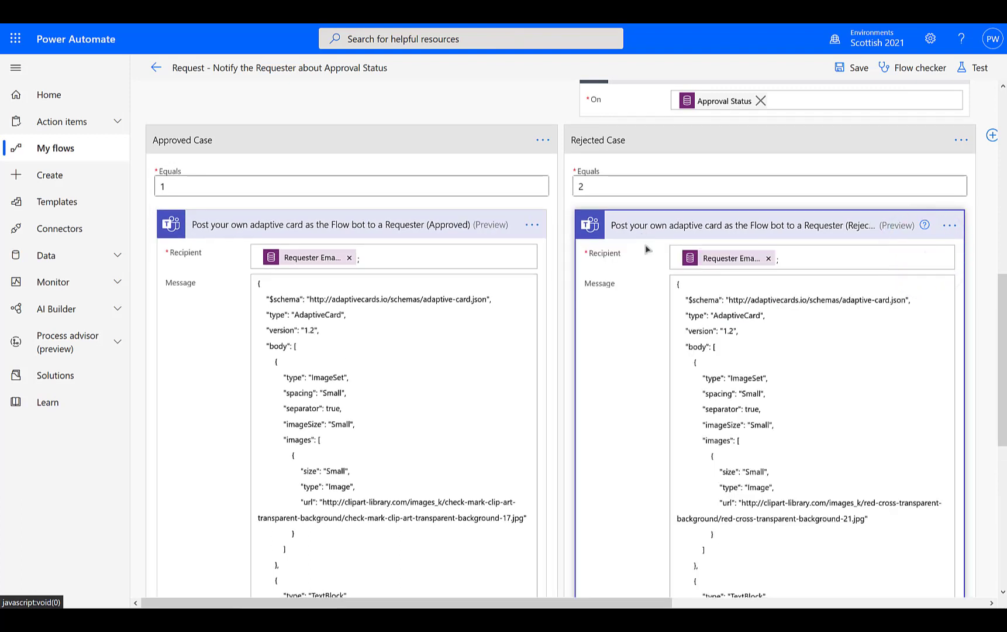
pyautogui.scroll(-4, 636, 386)
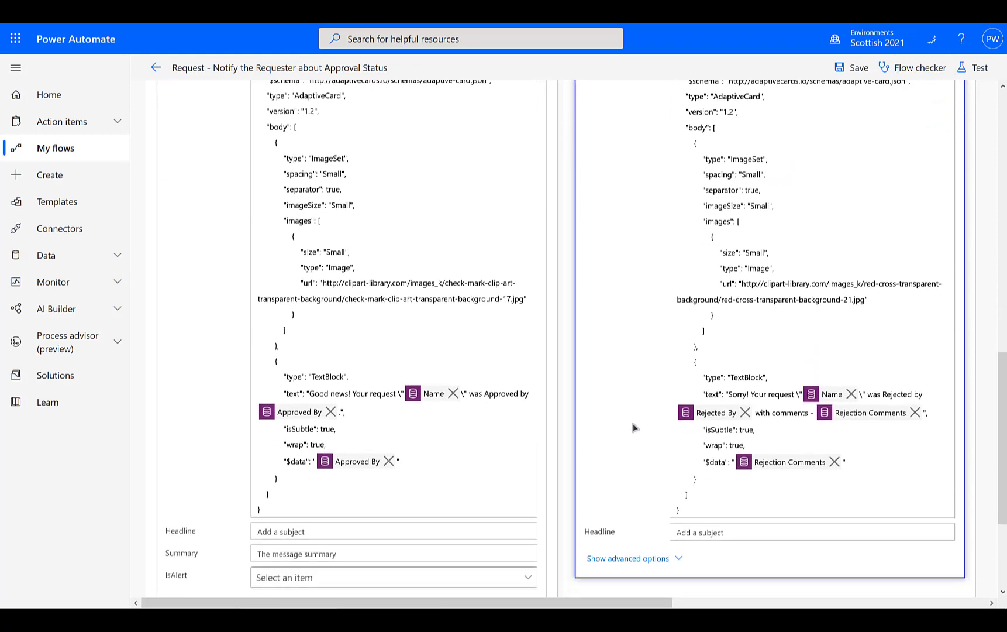
pyautogui.click(633, 558)
pyautogui.scroll(-3, 633, 560)
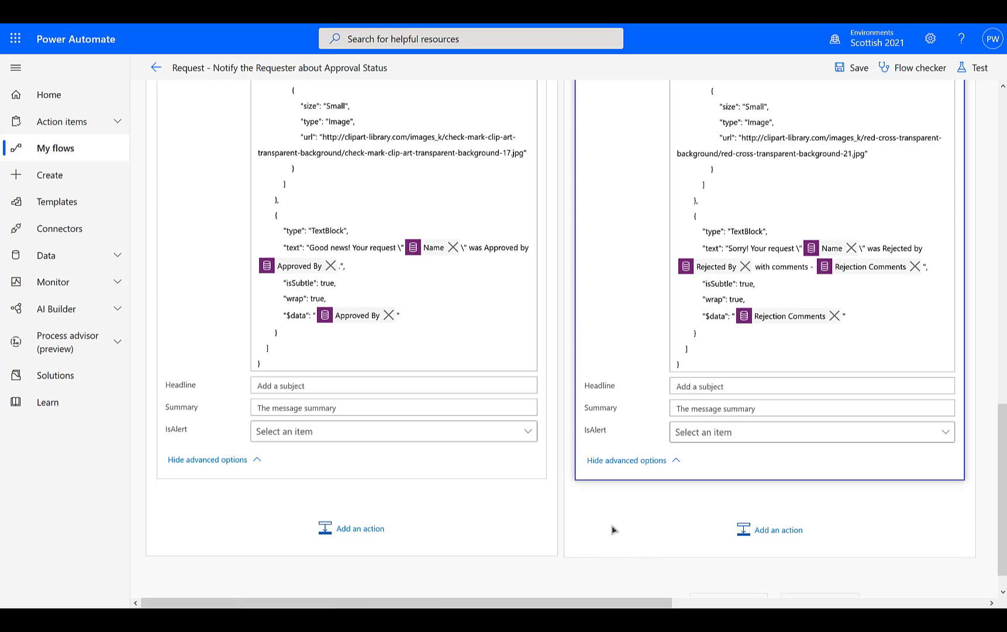
pyautogui.scroll(15, 612, 529)
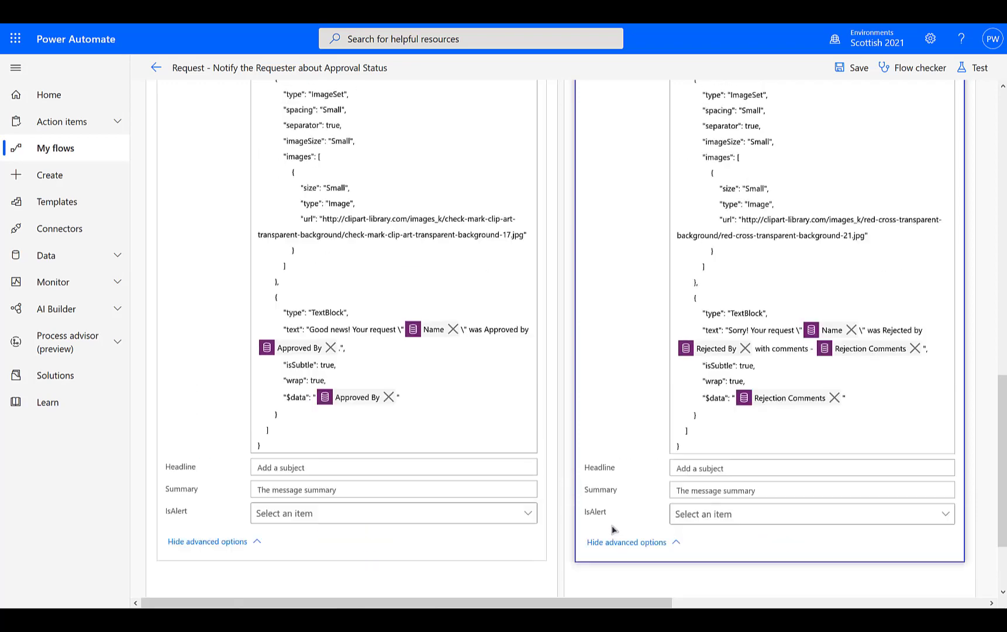